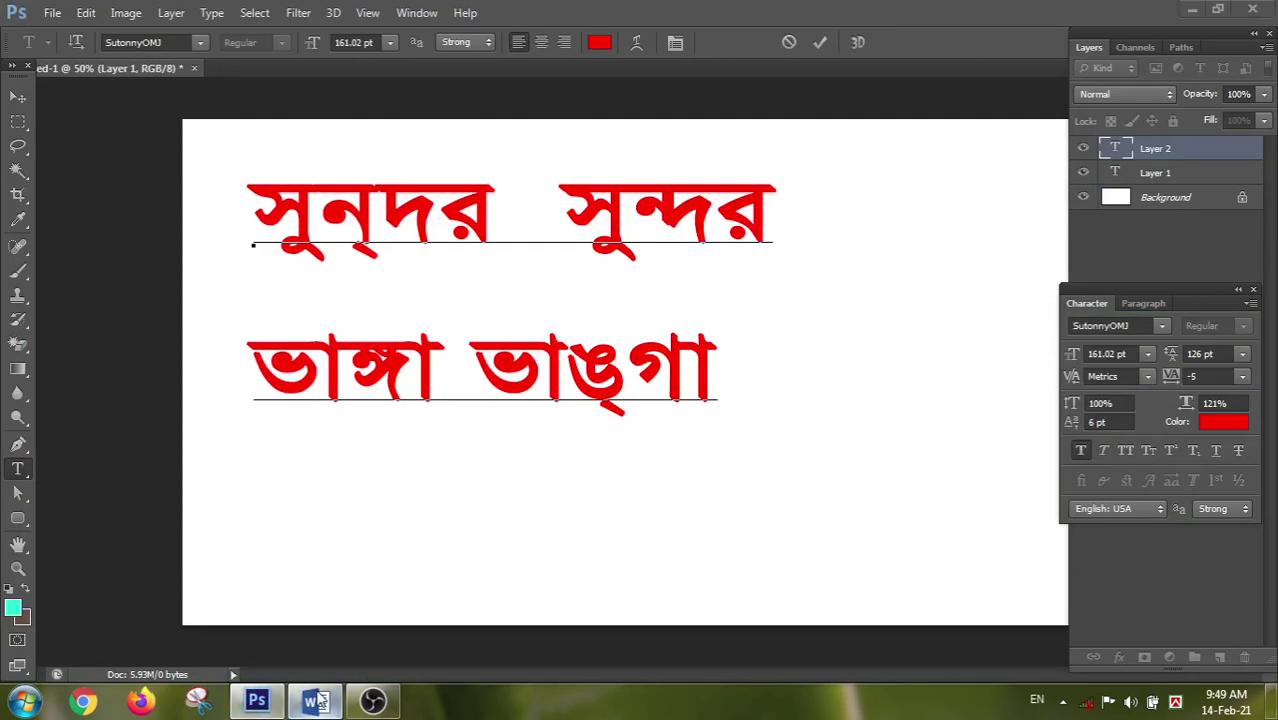
left_click(313, 700)
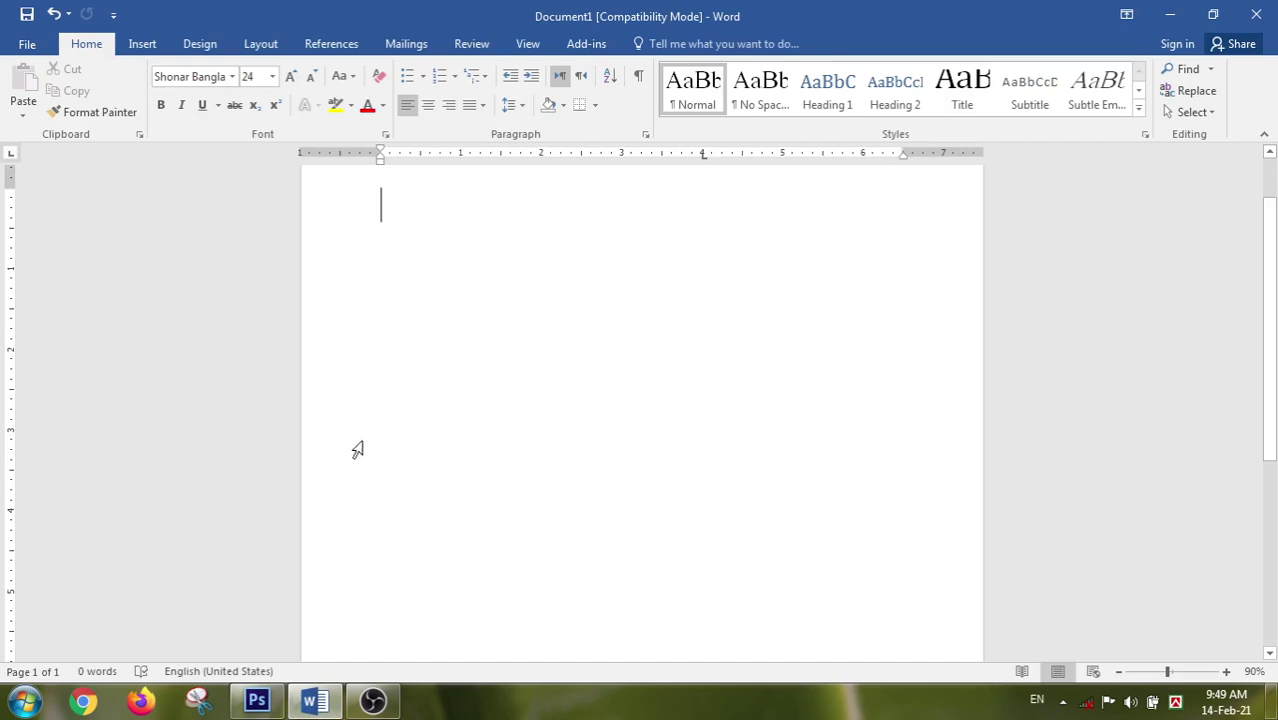
left_click(257, 700)
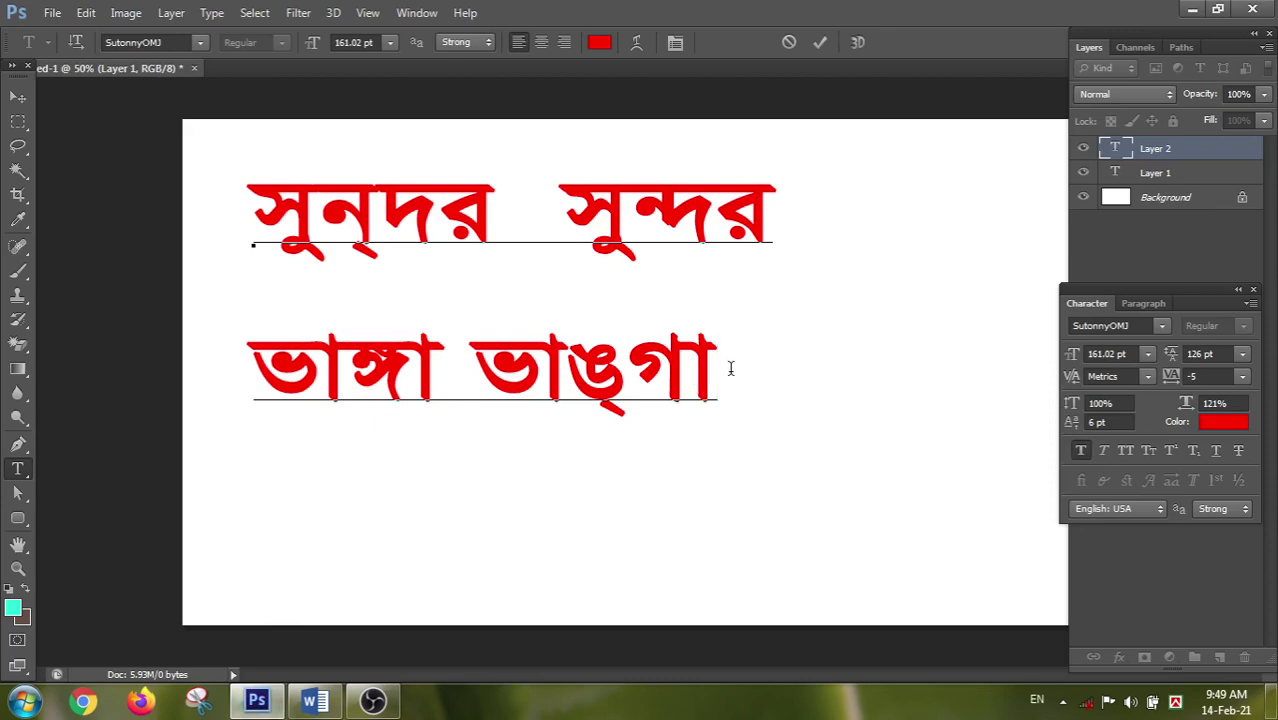
- Delete both lines of Bengali text from the active text layer and finish editing it
left_click_drag(730, 369, 224, 174)
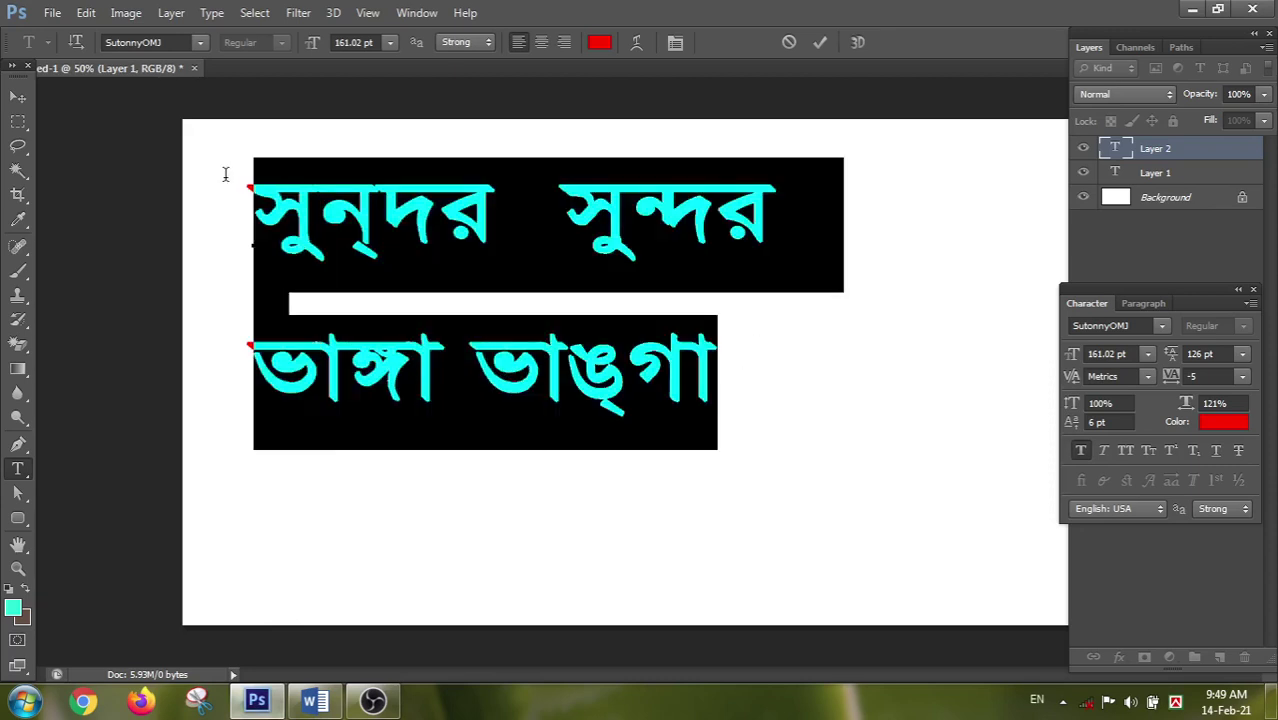
key("BackSpace")
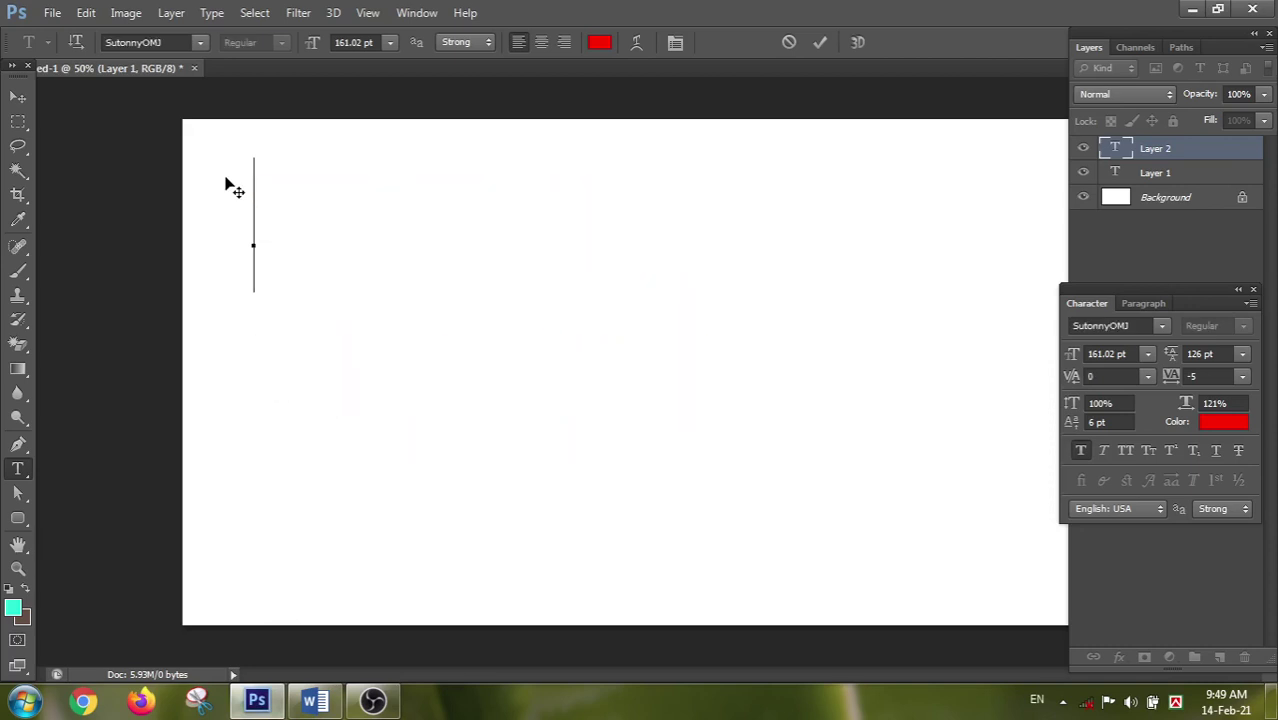
left_click(18, 97)
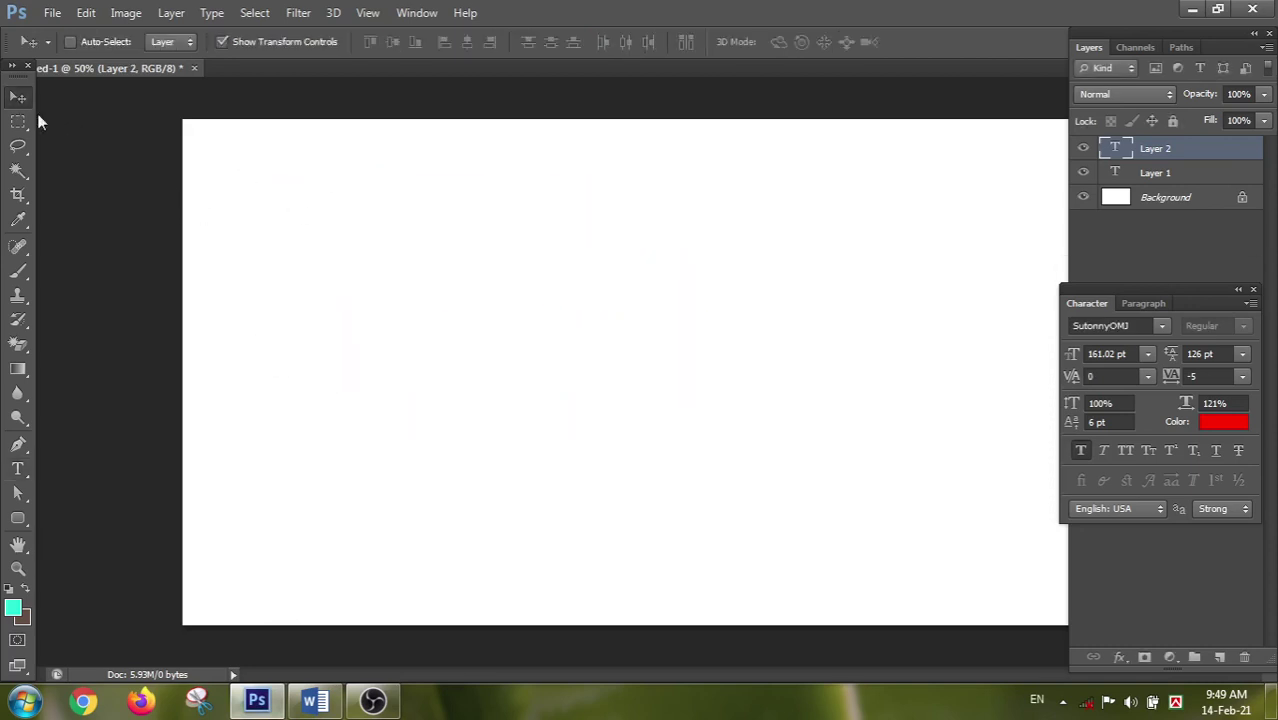
- Start a new text layer near the canvas's upper-left corner and switch the Bengali keyboard to Unicode
left_click(18, 470)
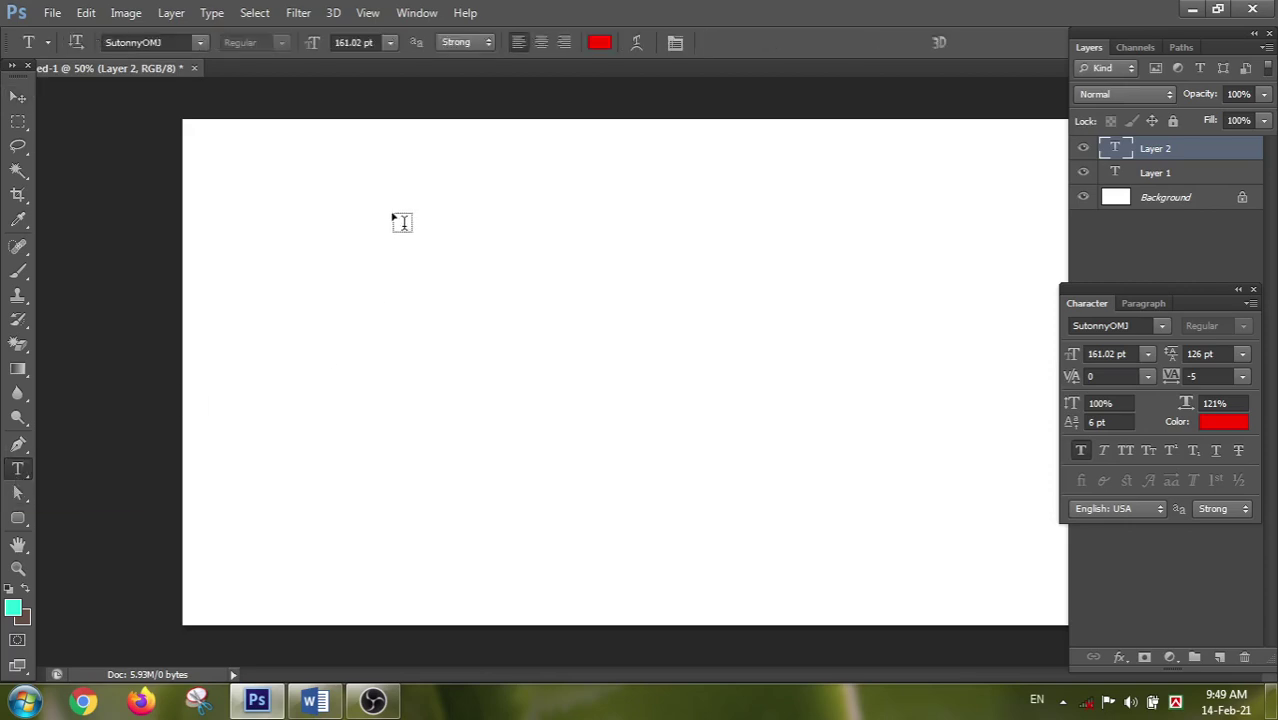
left_click(263, 226)
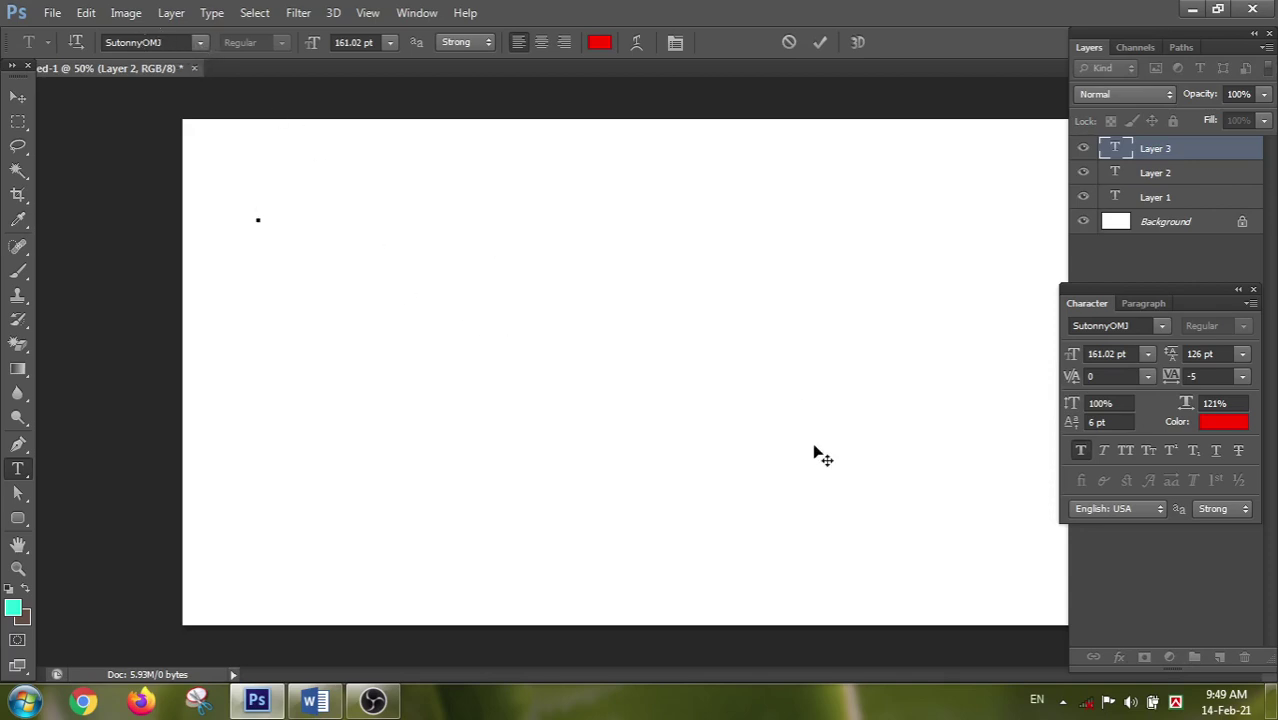
right_click(1175, 702)
left_click(1062, 596)
- Enter two lines of Bengali text in SutonnyOMJ: "আমার সোনার" and "ভাঙ্গা সুন্দর"
type("&আমার")
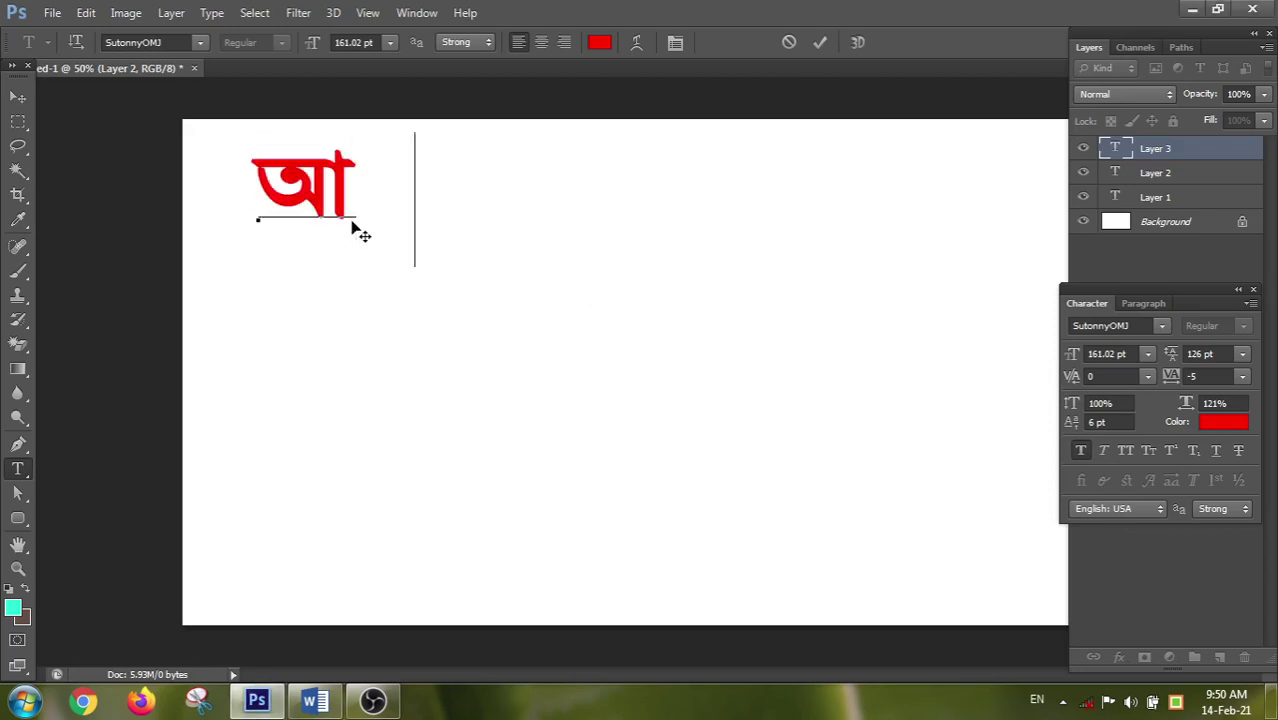
type(" সোন")
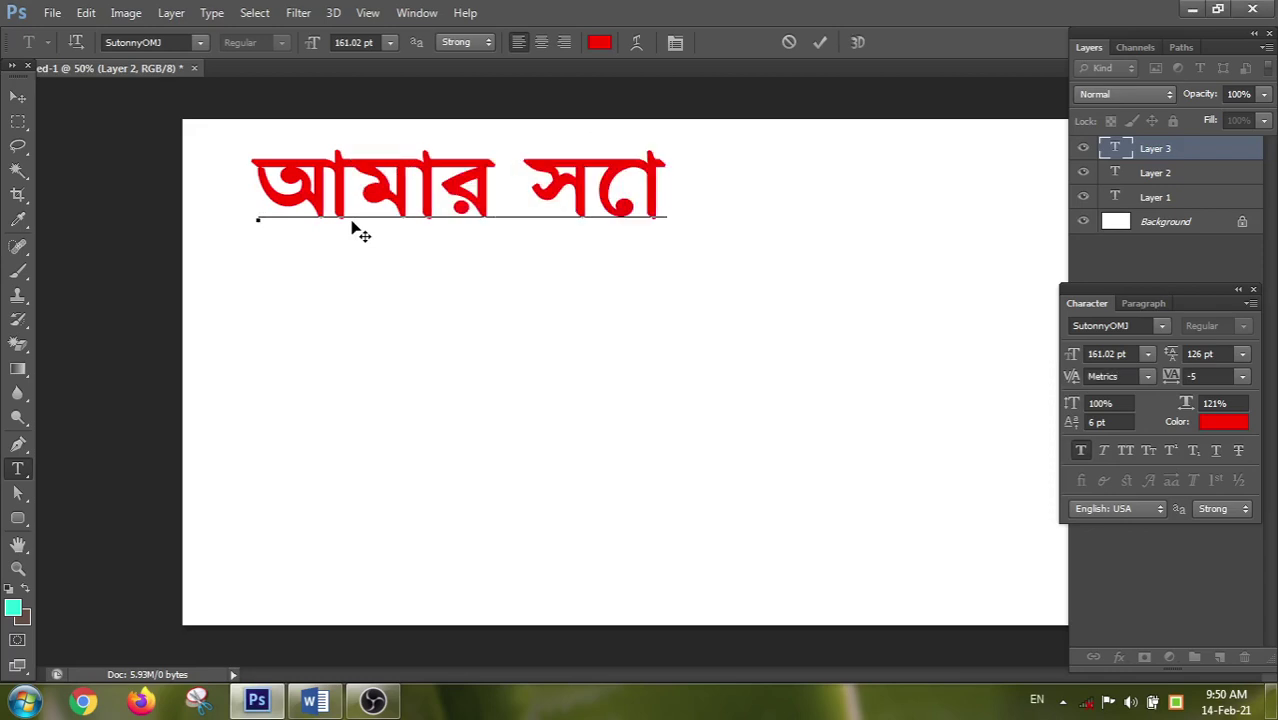
type("ার")
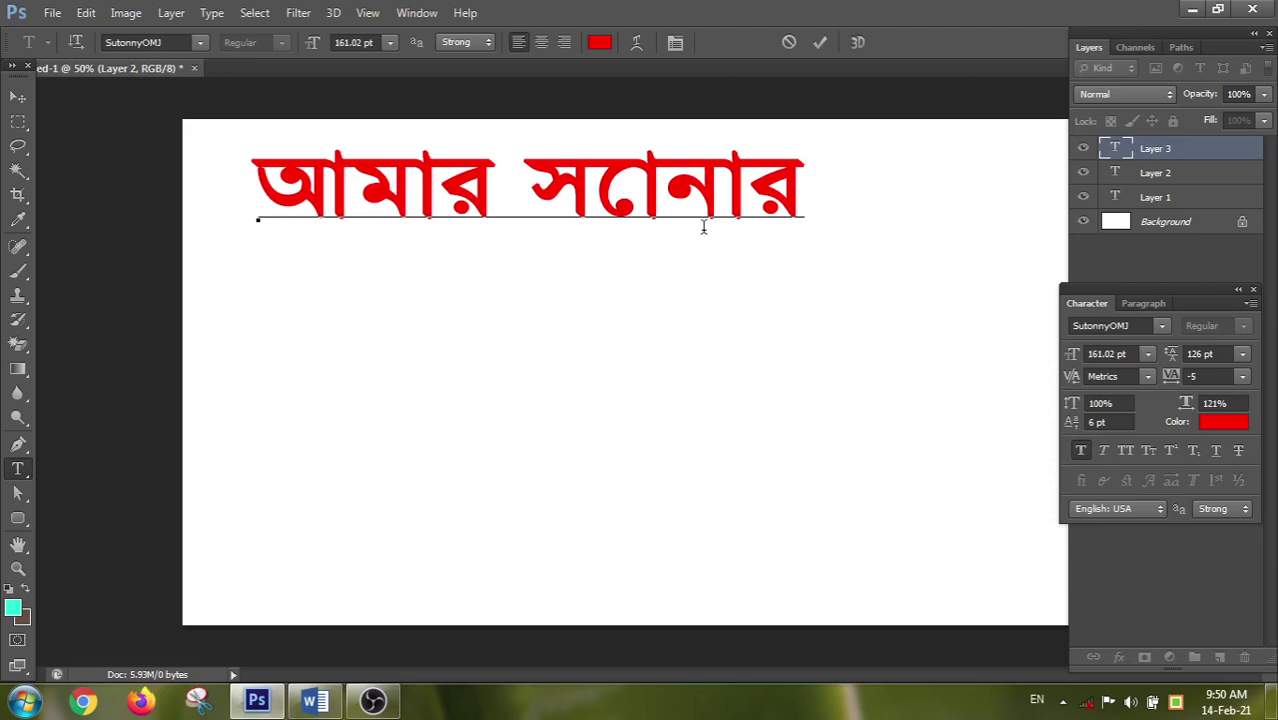
key("Return")
type("ভা")
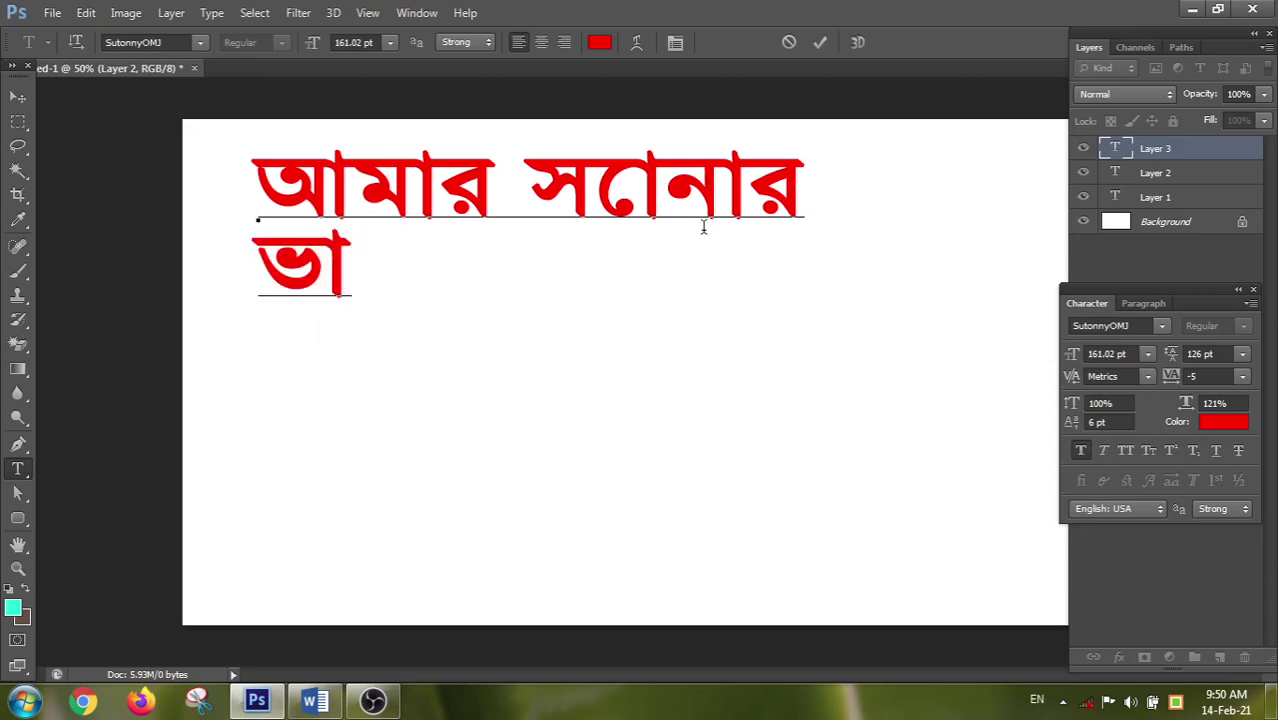
type("ঙ্")
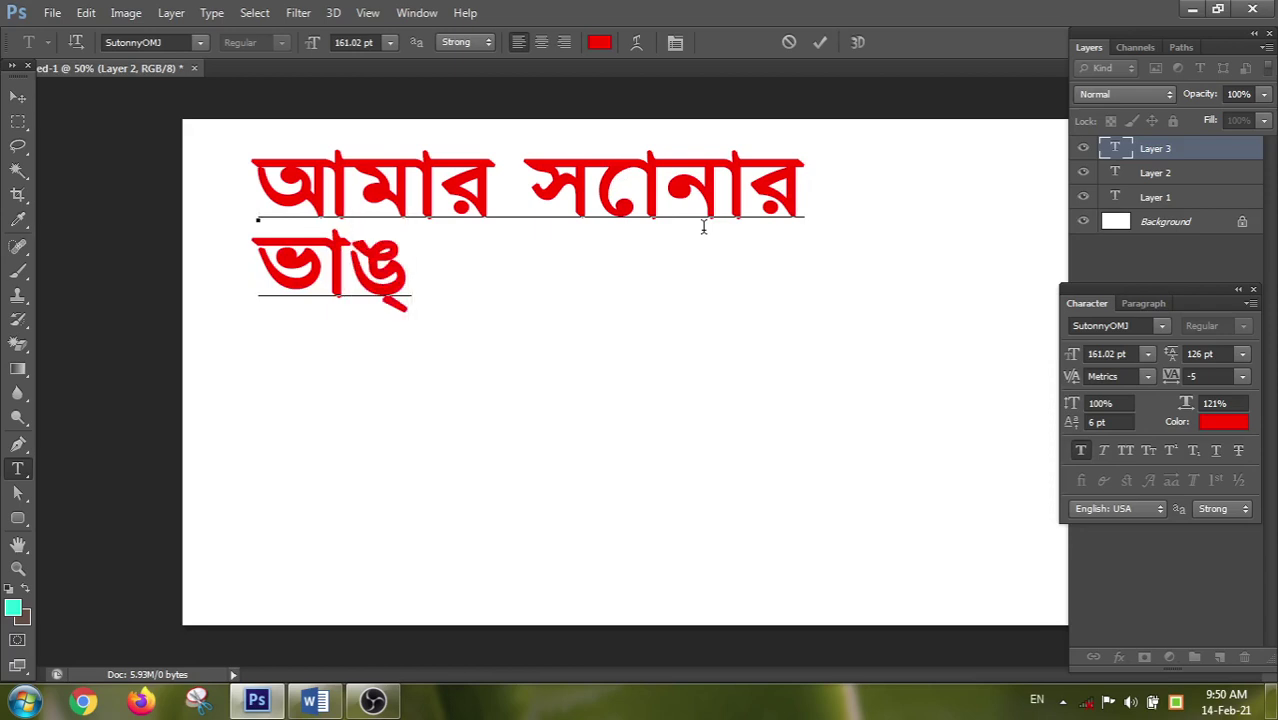
type("গ া")
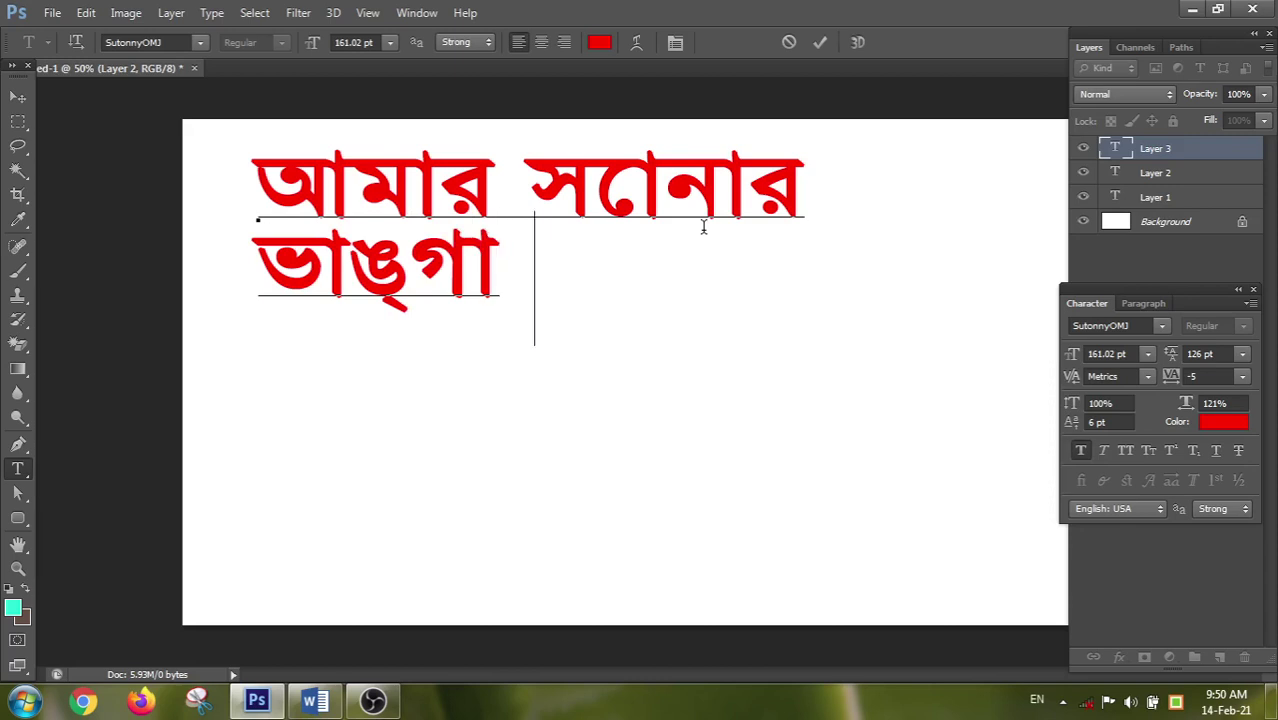
type(" সুন")
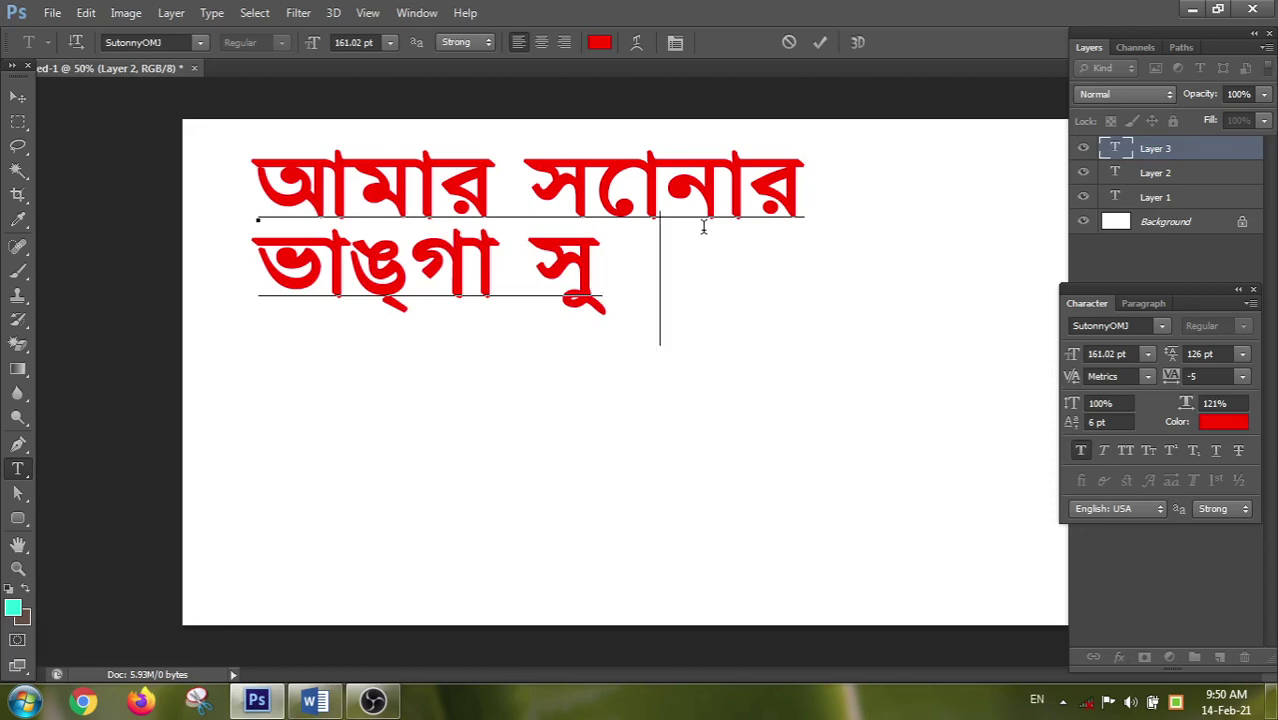
type("্")
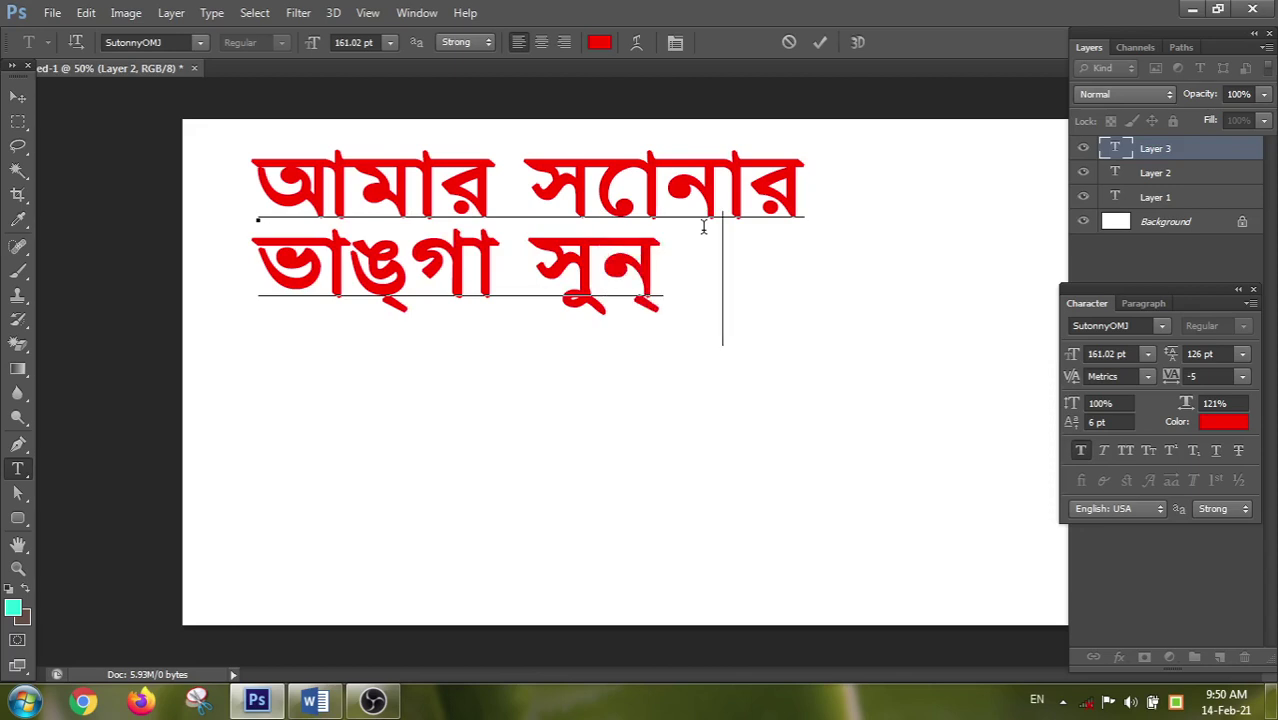
type("দর")
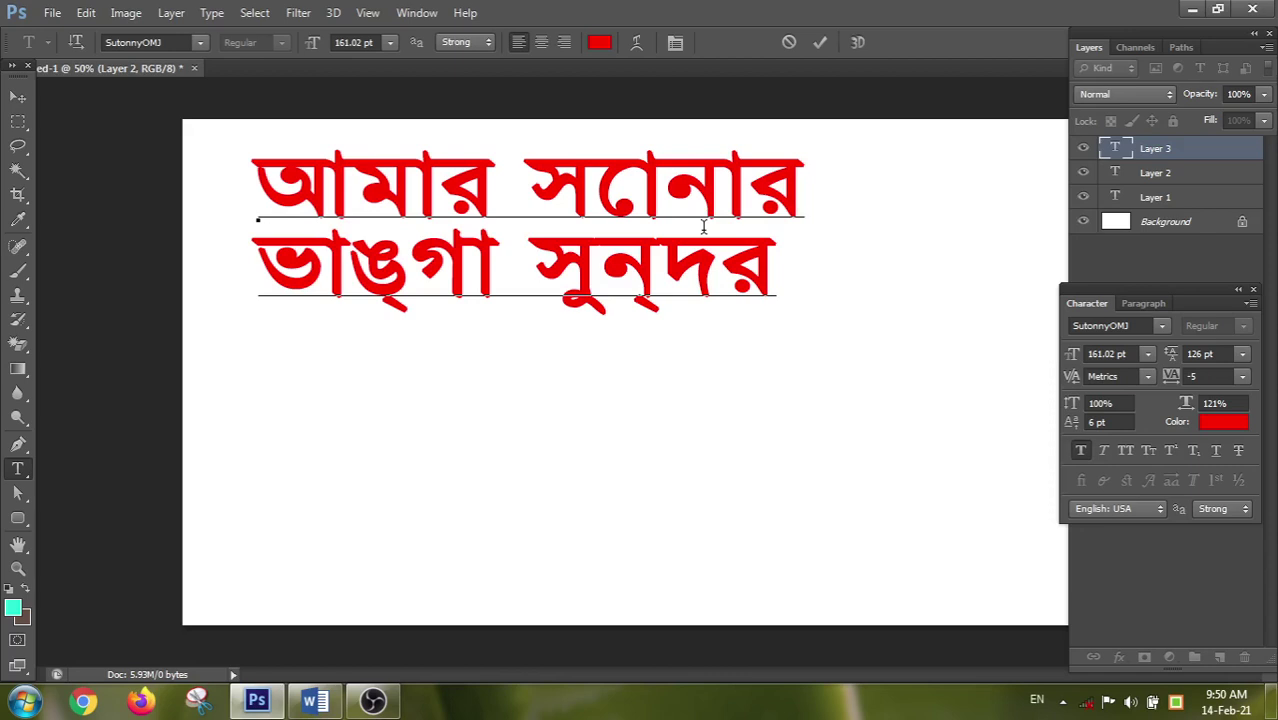
- Clear all text from the new layer and set its font to SutonnyMJ
key("ctrl+a")
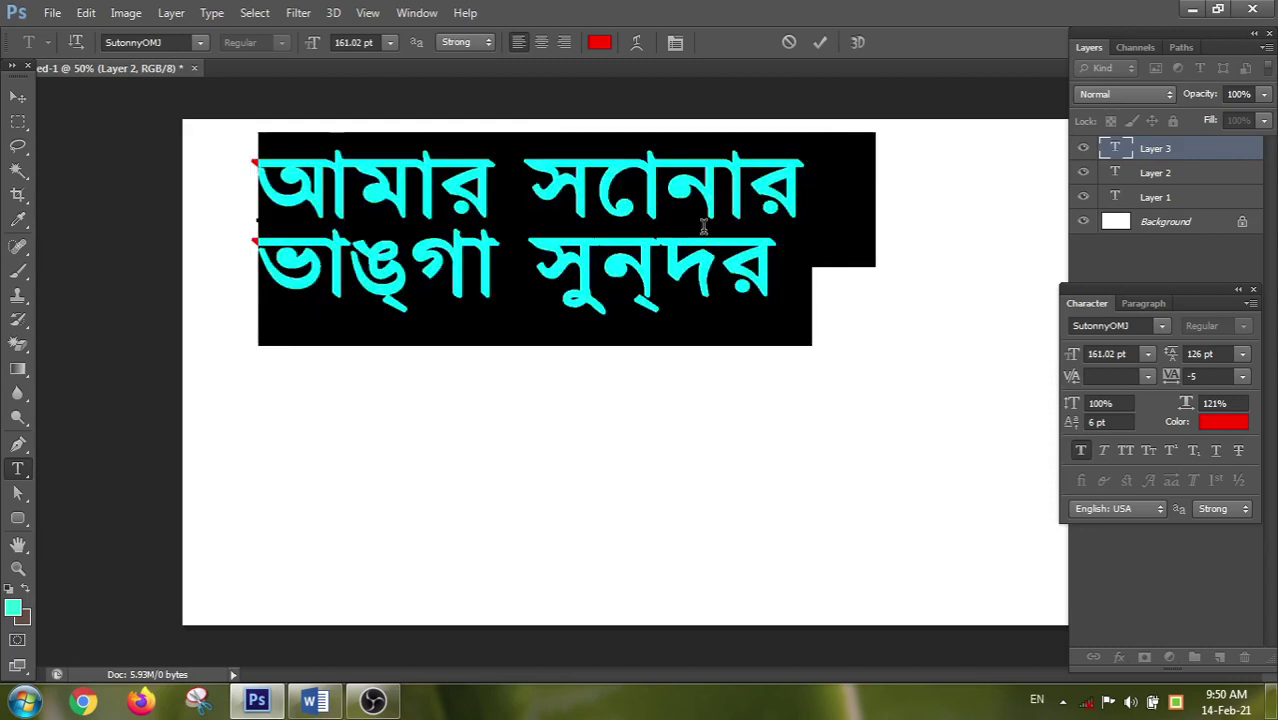
key("BackSpace")
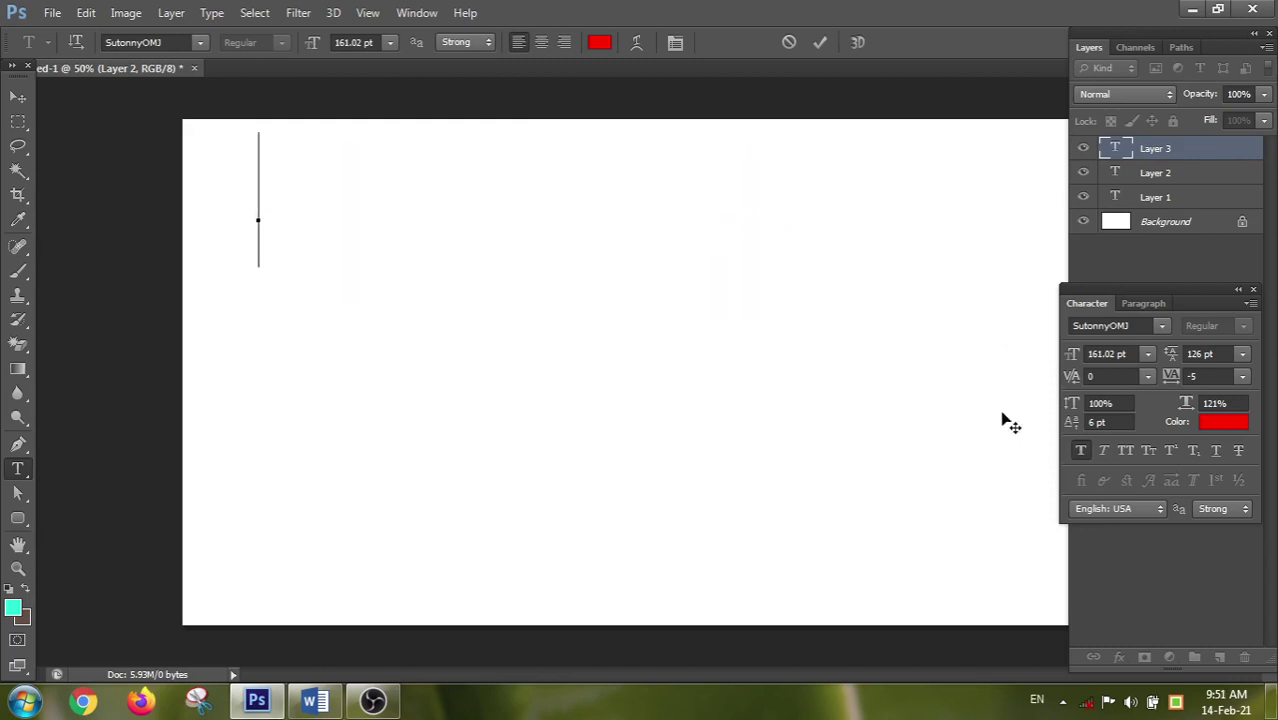
left_click(1158, 325)
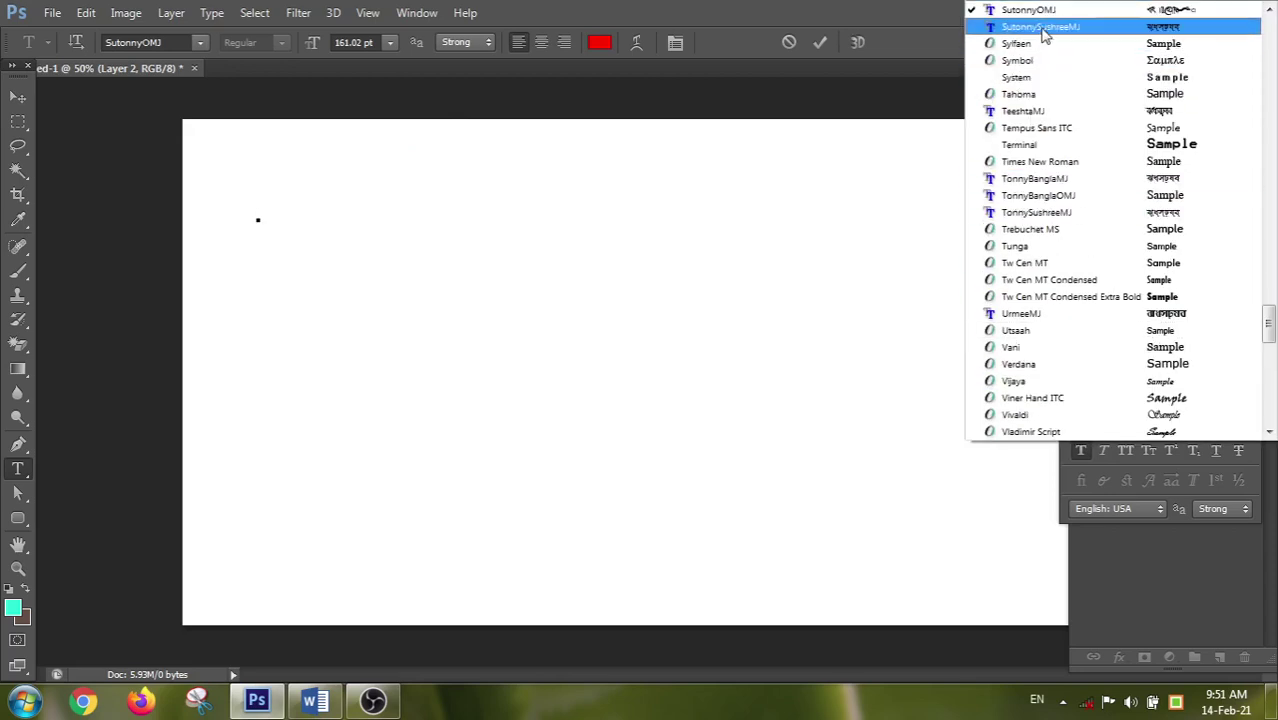
scroll(1044, 33, "up", 2)
left_click(1044, 39)
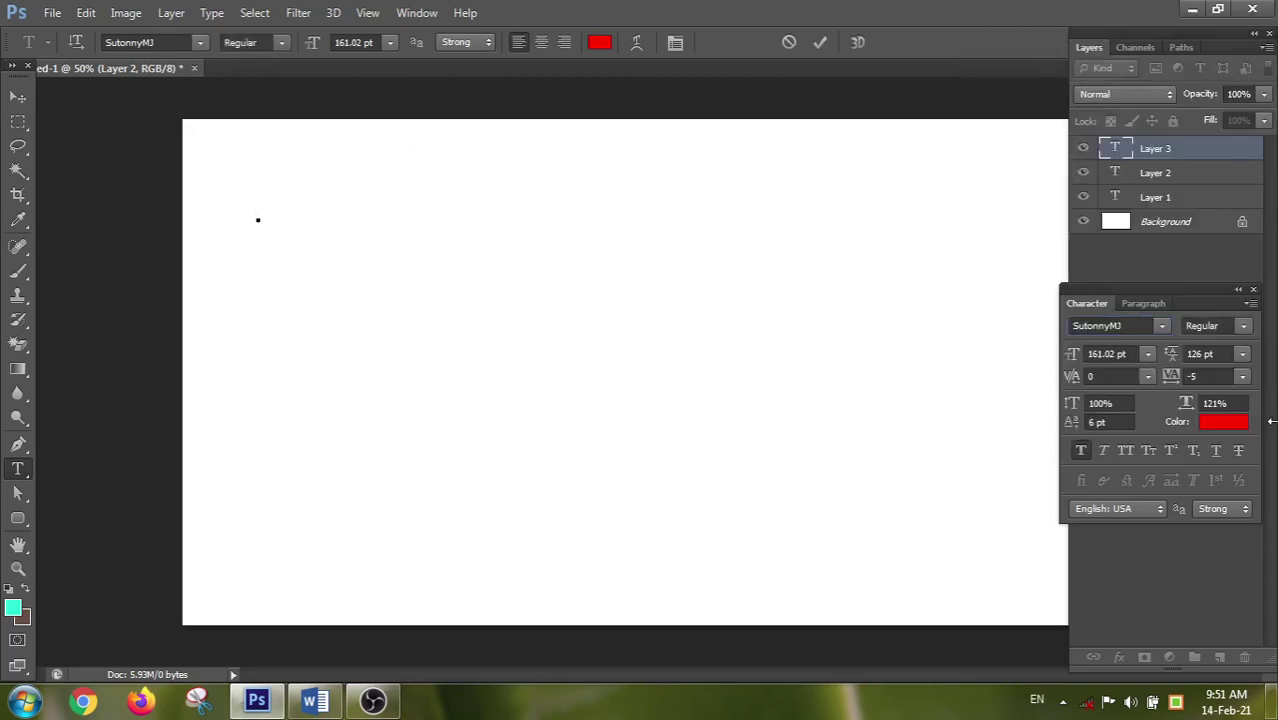
left_click(1160, 326)
scroll(1130, 300, "down", 2)
scroll(1130, 300, "up", 4)
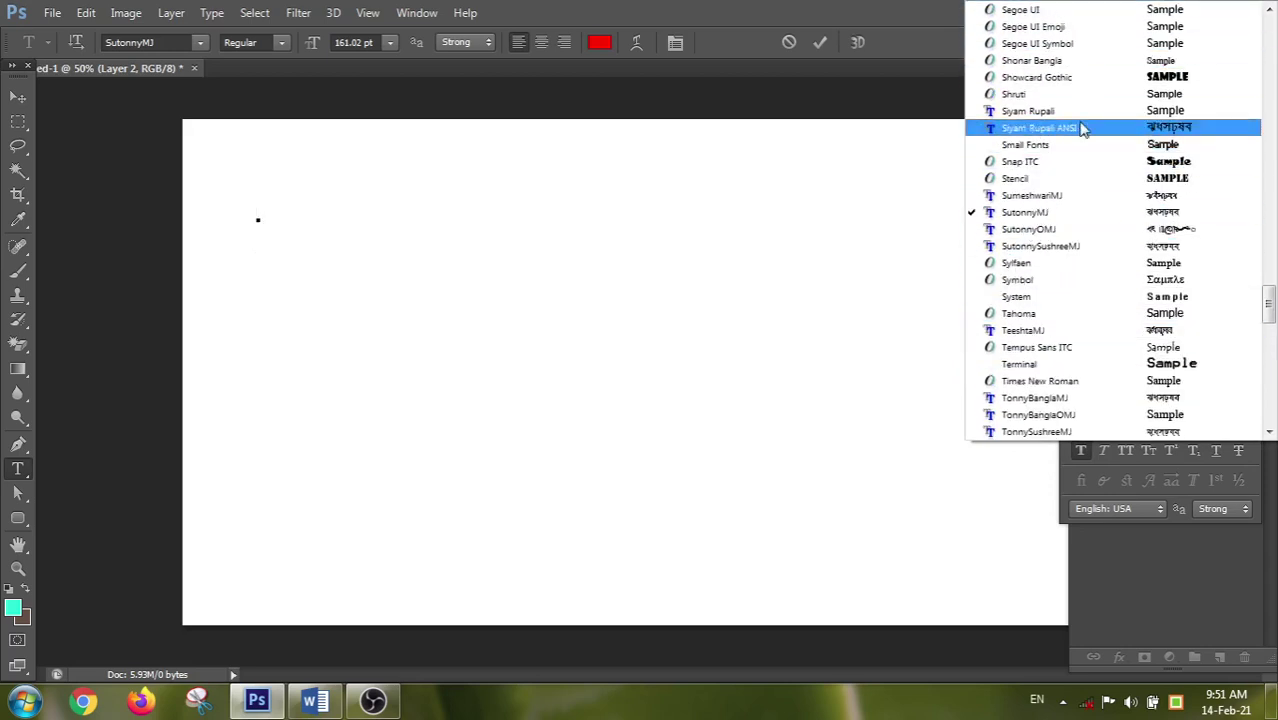
left_click(1024, 213)
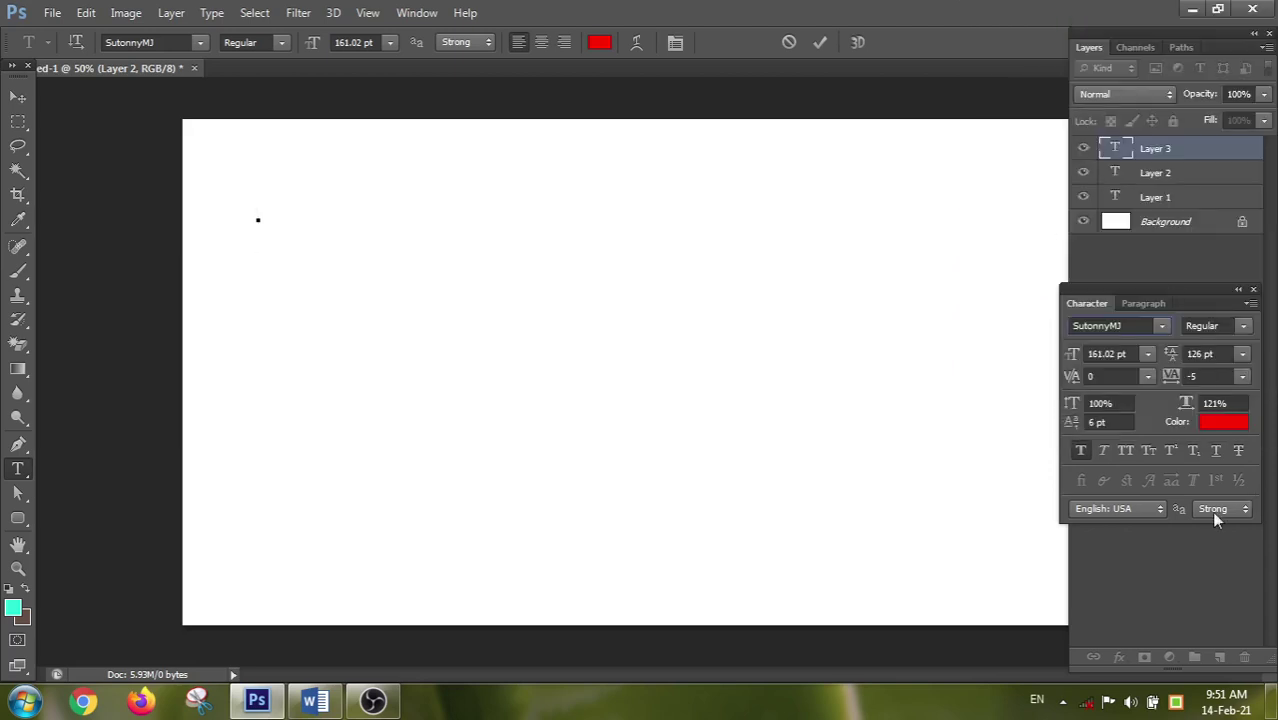
- Switch the Bengali keyboard to Bijoy Classic and enter "আমা সোনার" on the text layer
left_click(1176, 702)
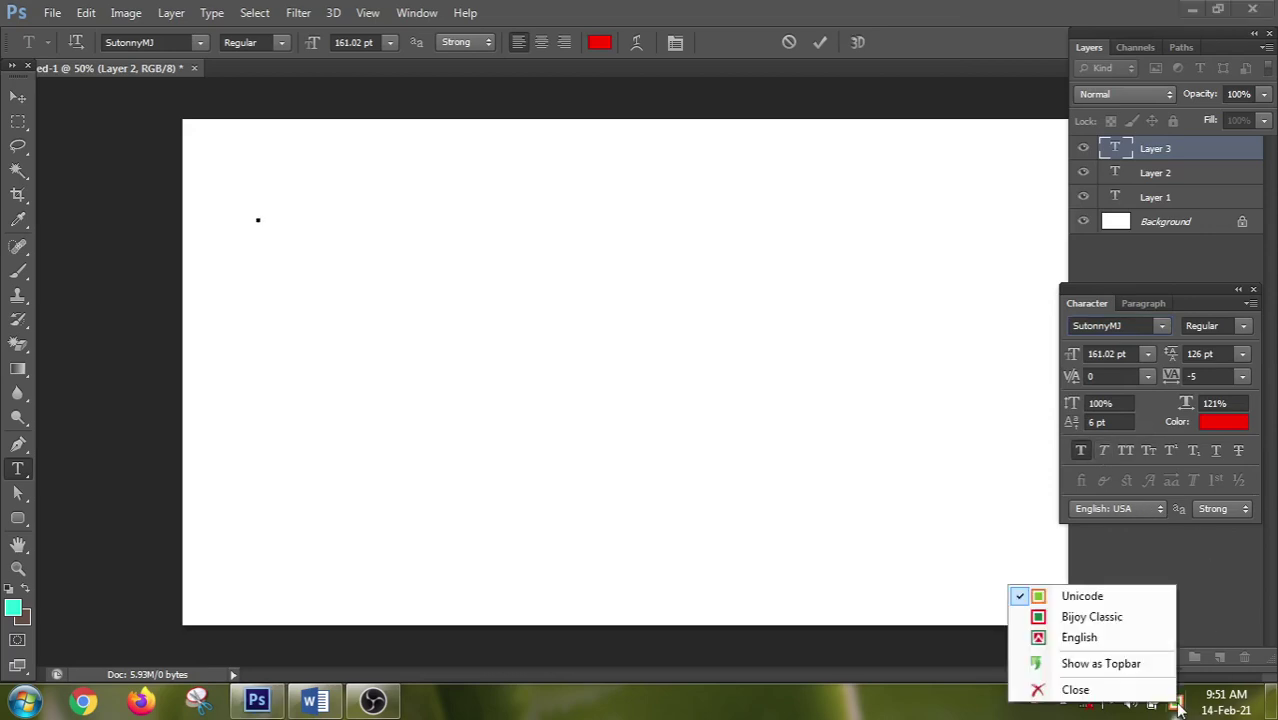
left_click(1070, 616)
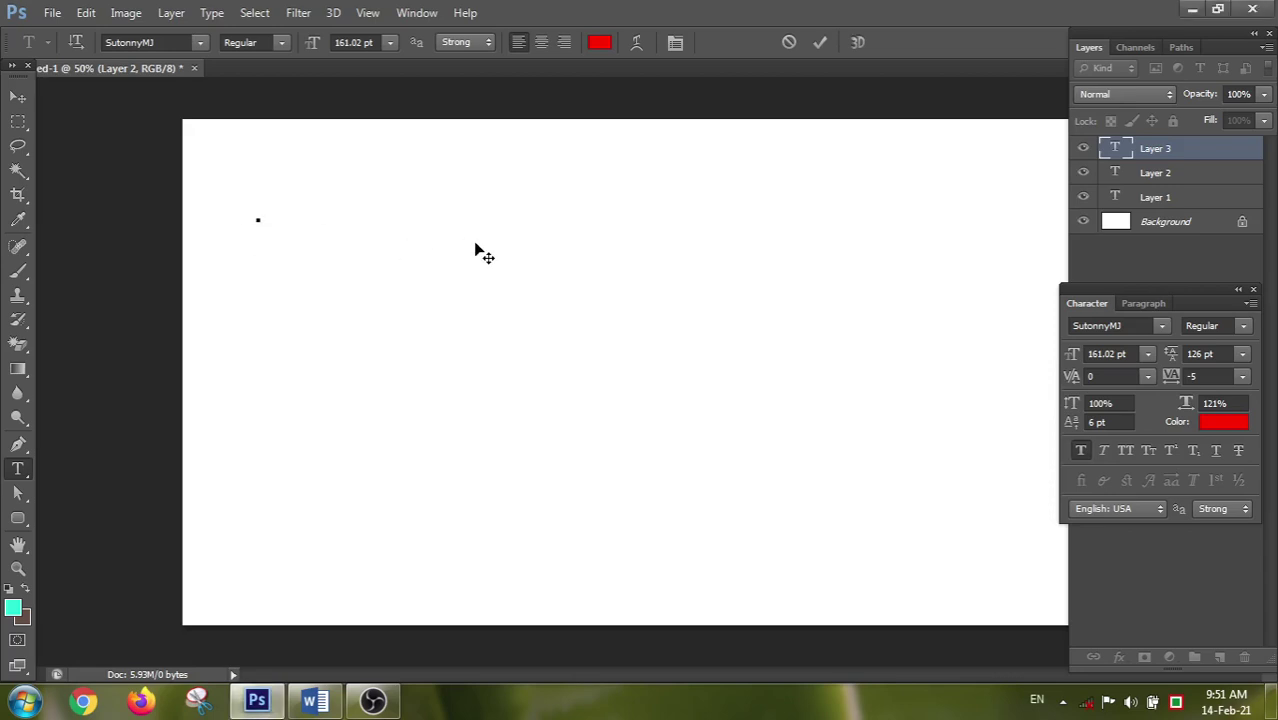
type("আমার")
key("Left")
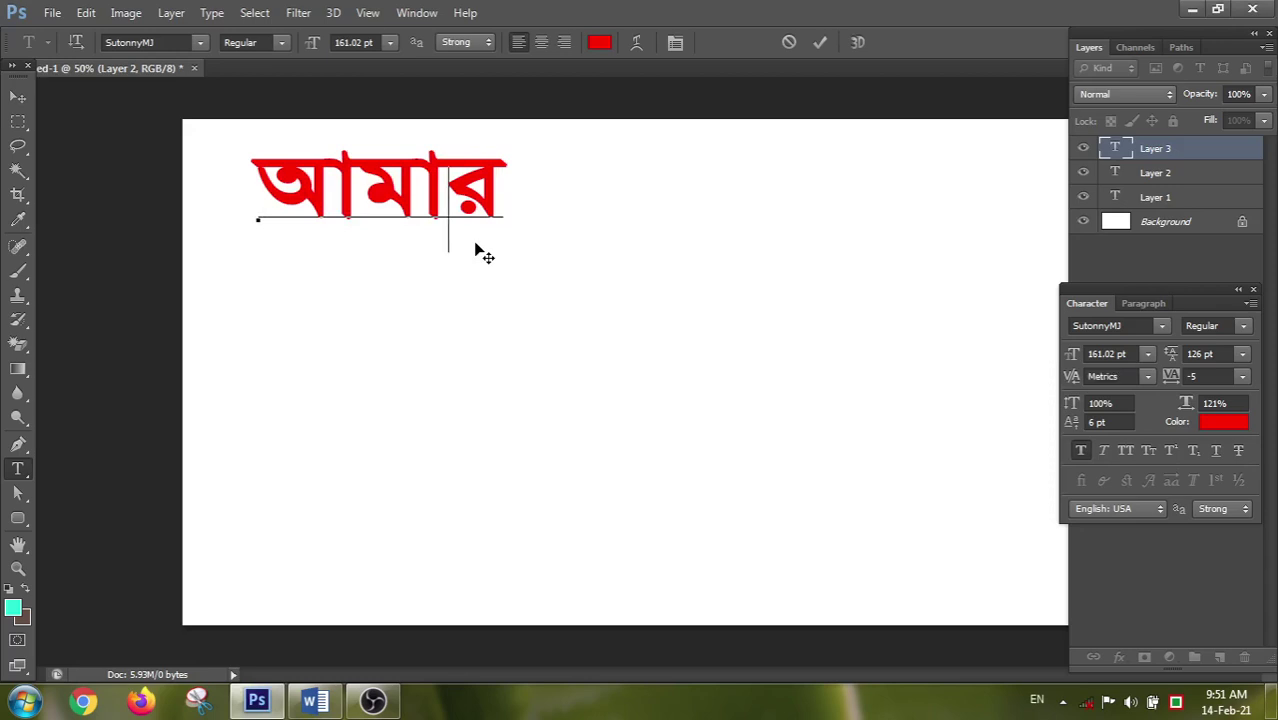
type("সোন")
type(" ব")
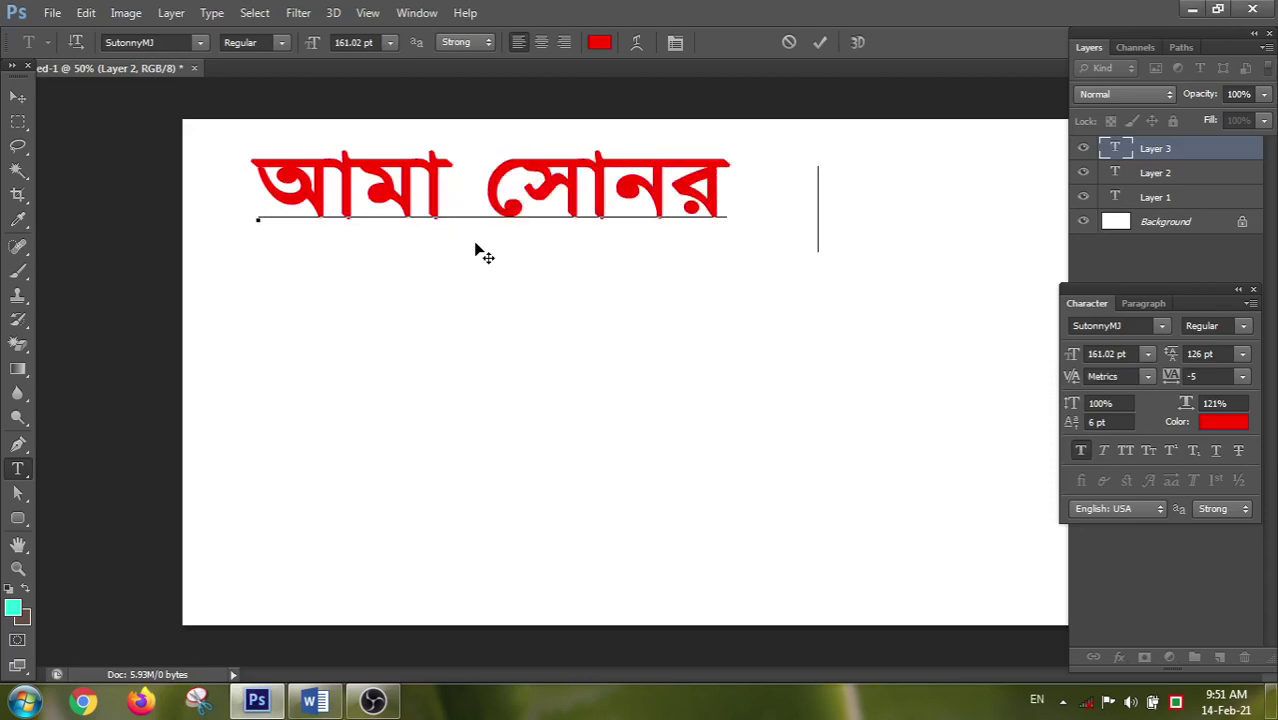
key("BackSpace")
key("BackSpace")
key("BackSpace")
type("ার")
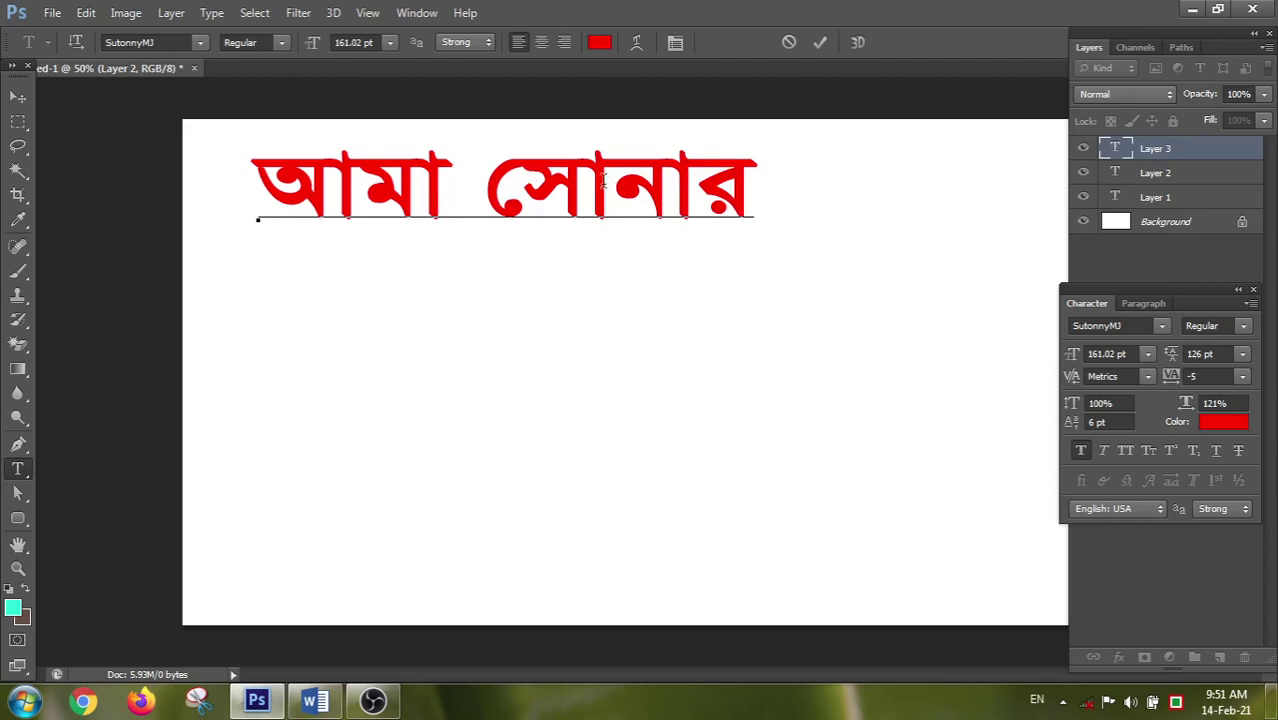
- Insert the missing "র" at the end of the first word so the line reads "আমার সোনার"
left_click(448, 194)
left_click(477, 200)
type("র")
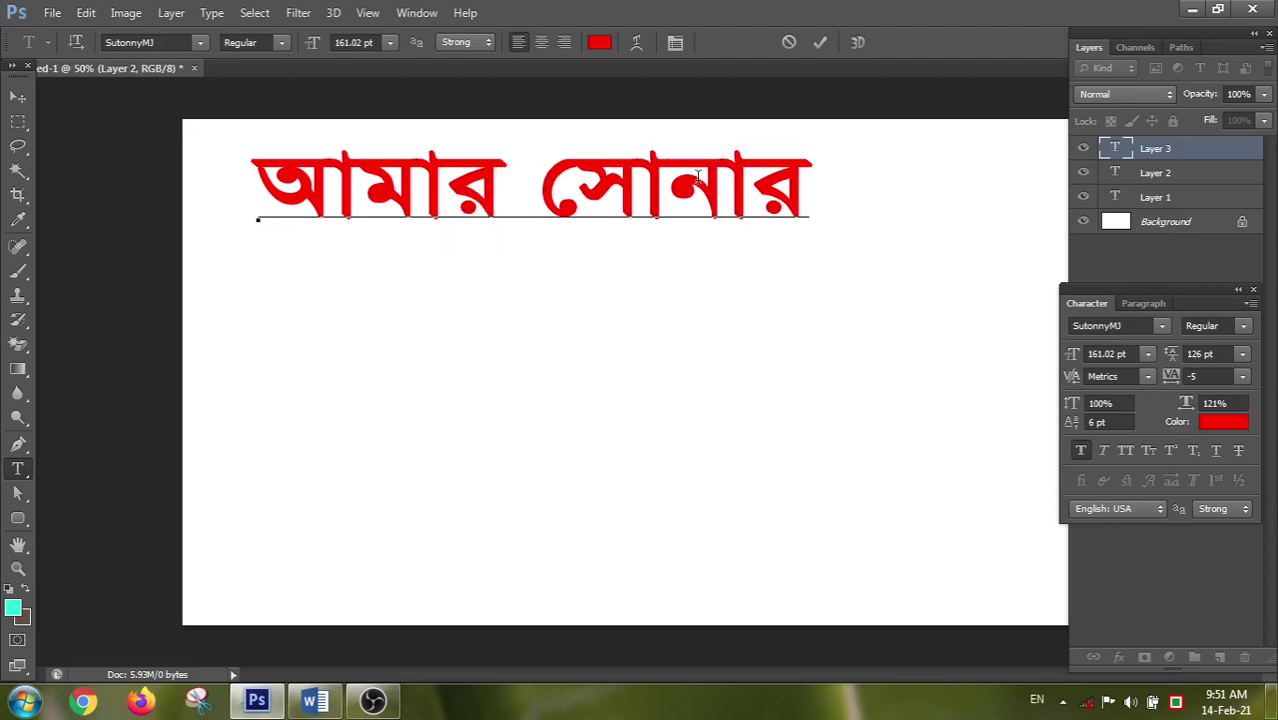
- Set the tracking of the whole text line to 235
key("ctrl+a")
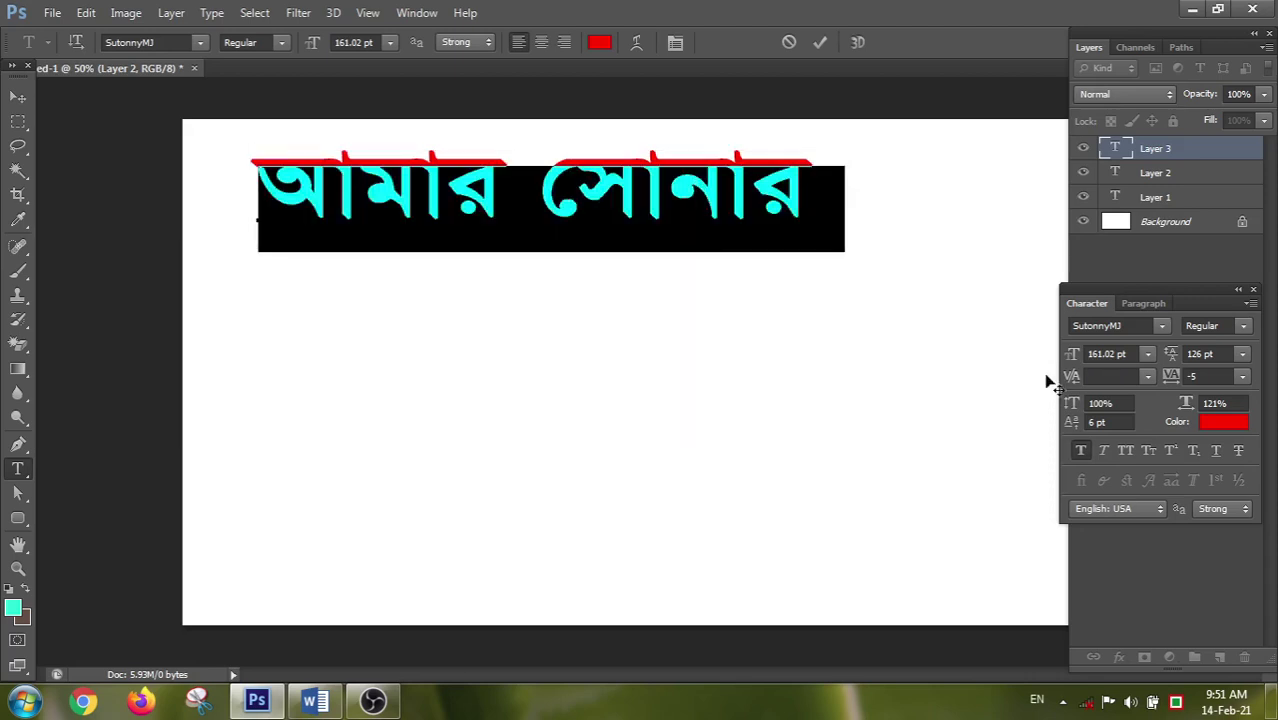
left_click_drag(1172, 380, 1138, 374)
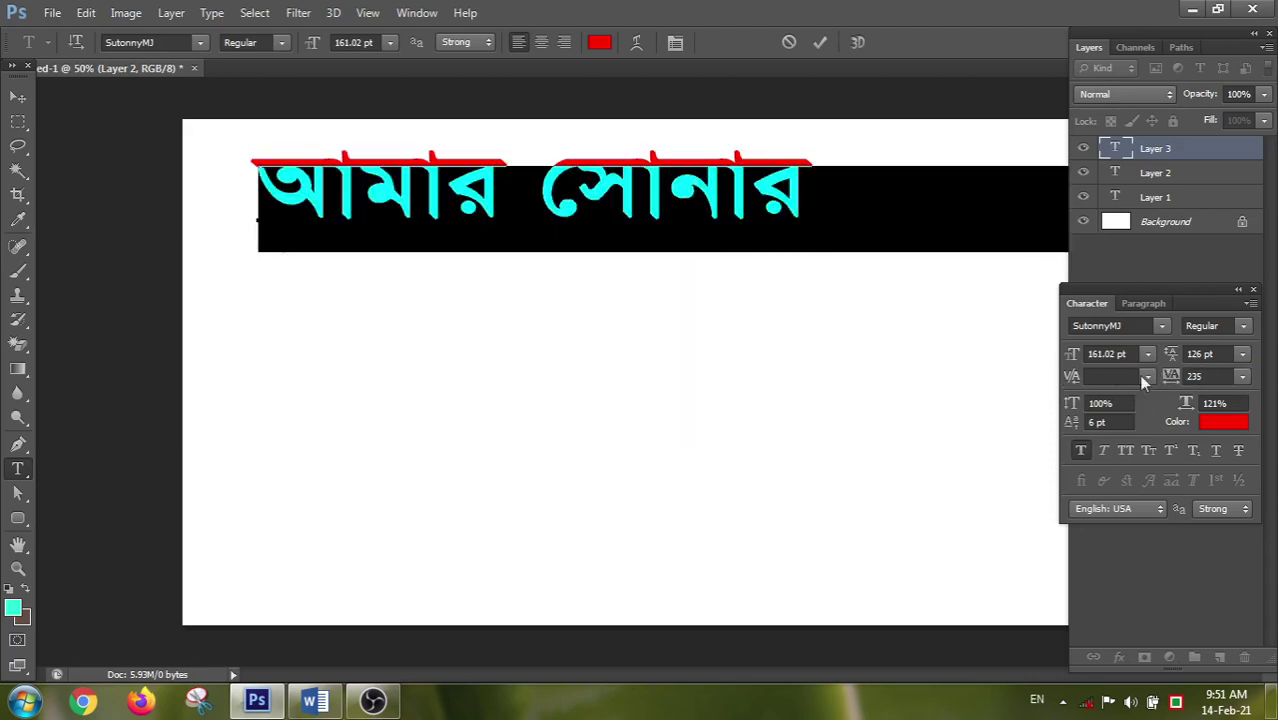
left_click(700, 195)
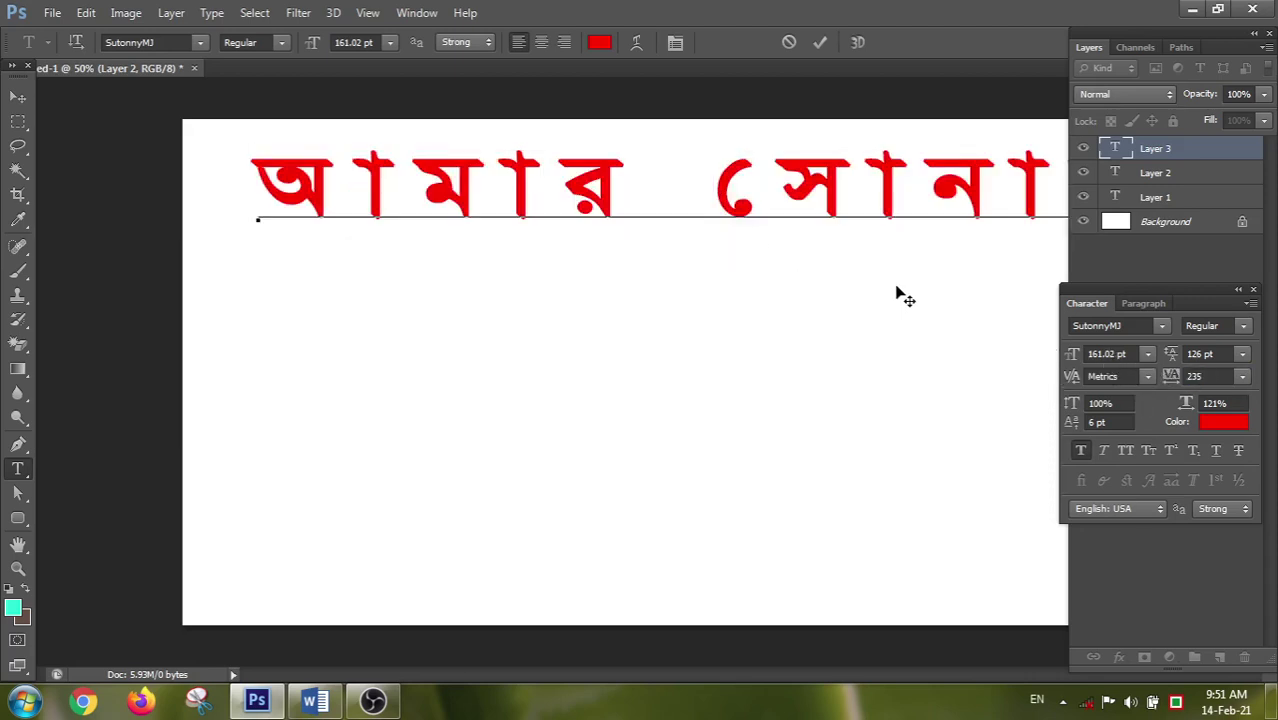
- Move the text line slightly down toward the canvas's left edge and set its tracking to 115
left_click_drag(810, 340, 770, 362)
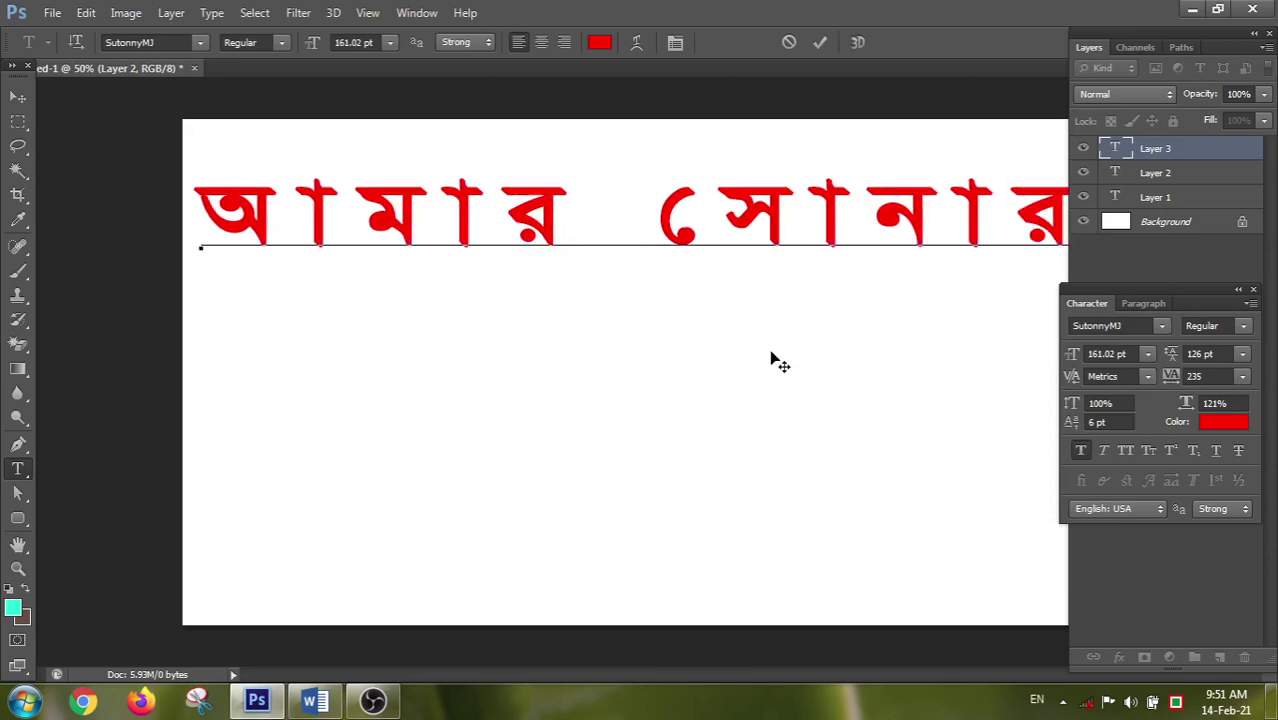
left_click(760, 228)
key("ctrl+a")
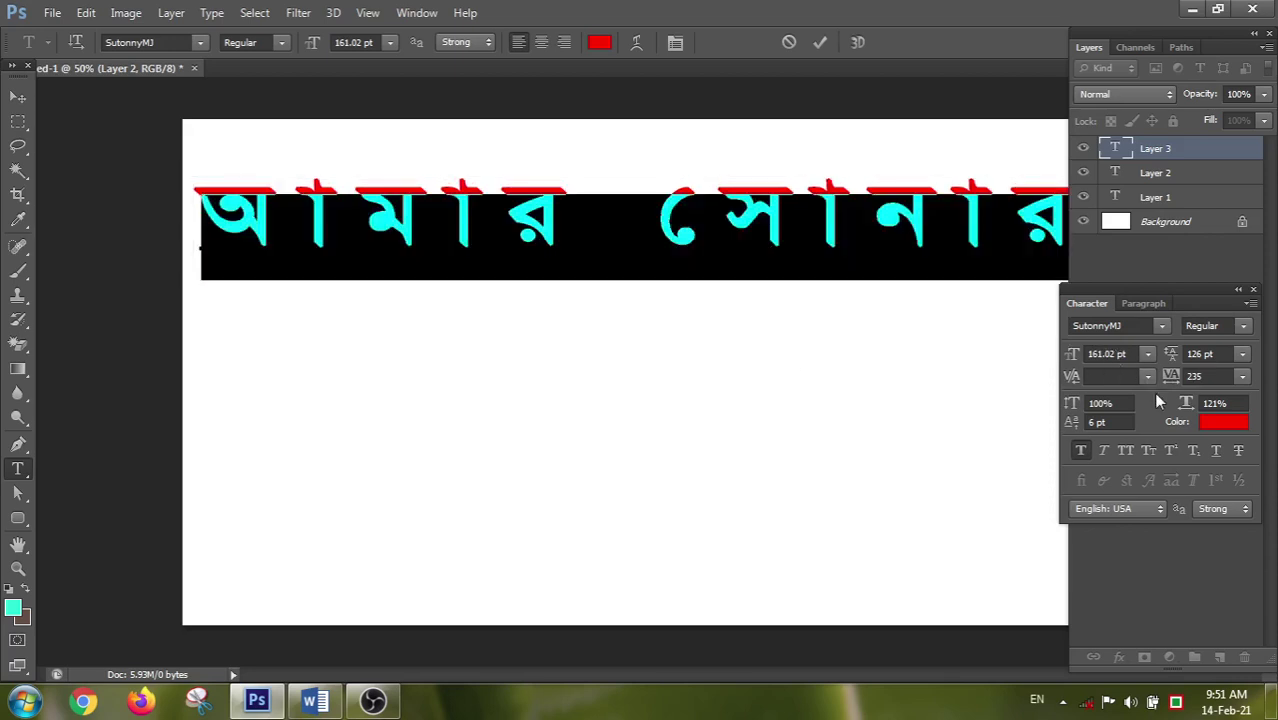
mouse_move(1170, 376)
left_mouse_down()
mouse_move(1141, 374)
mouse_move(1164, 372)
mouse_move(1165, 384)
left_mouse_up()
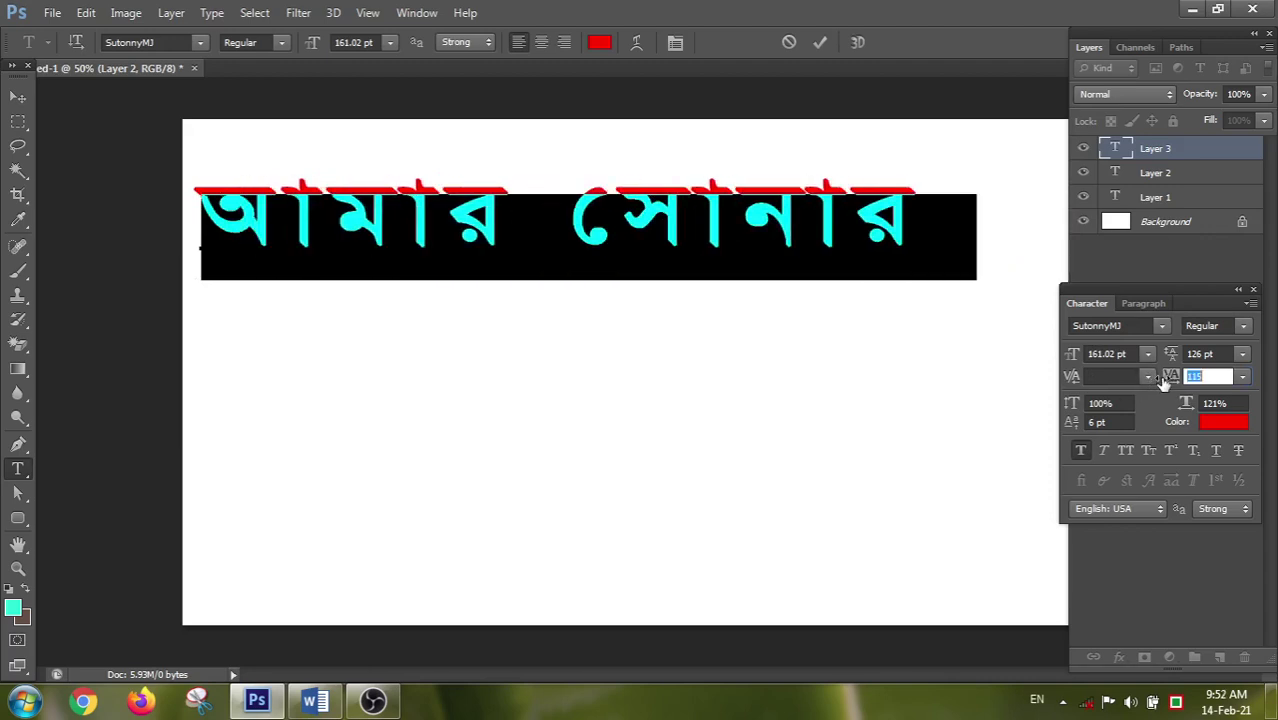
left_click(672, 188)
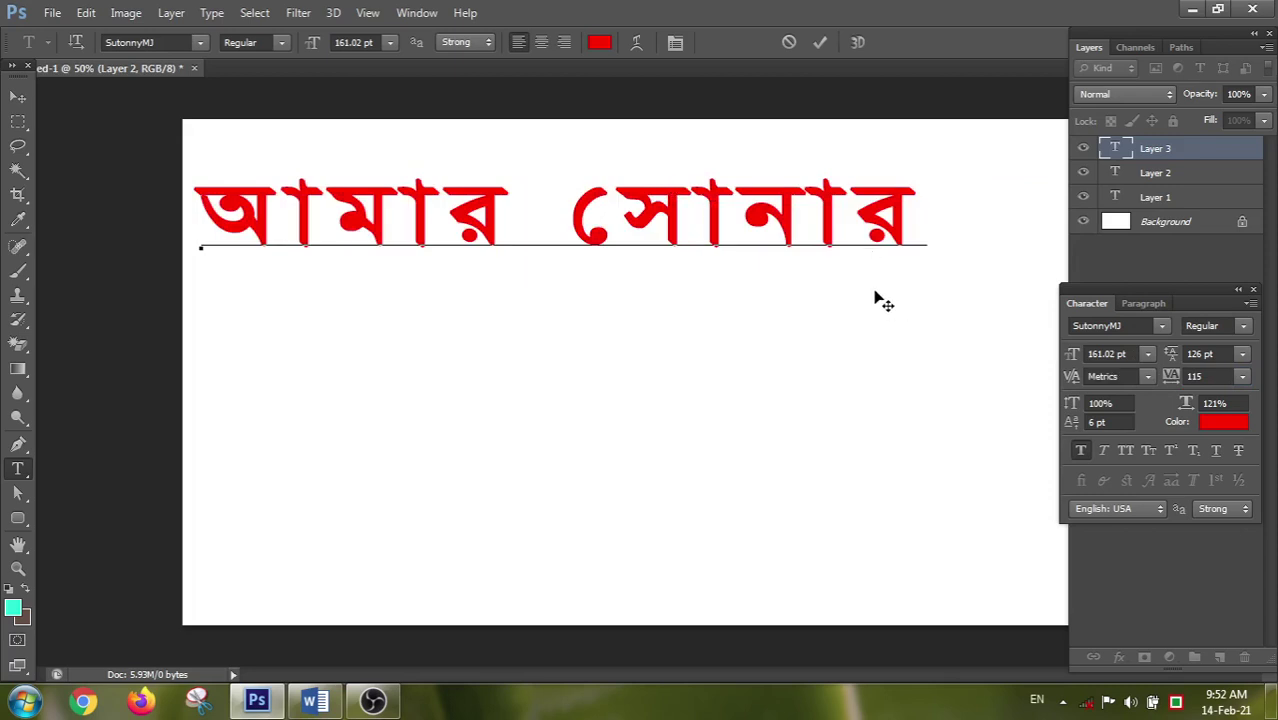
- Try to reset the tracking of the "আমার সোনার" line to 0
left_click(1198, 376)
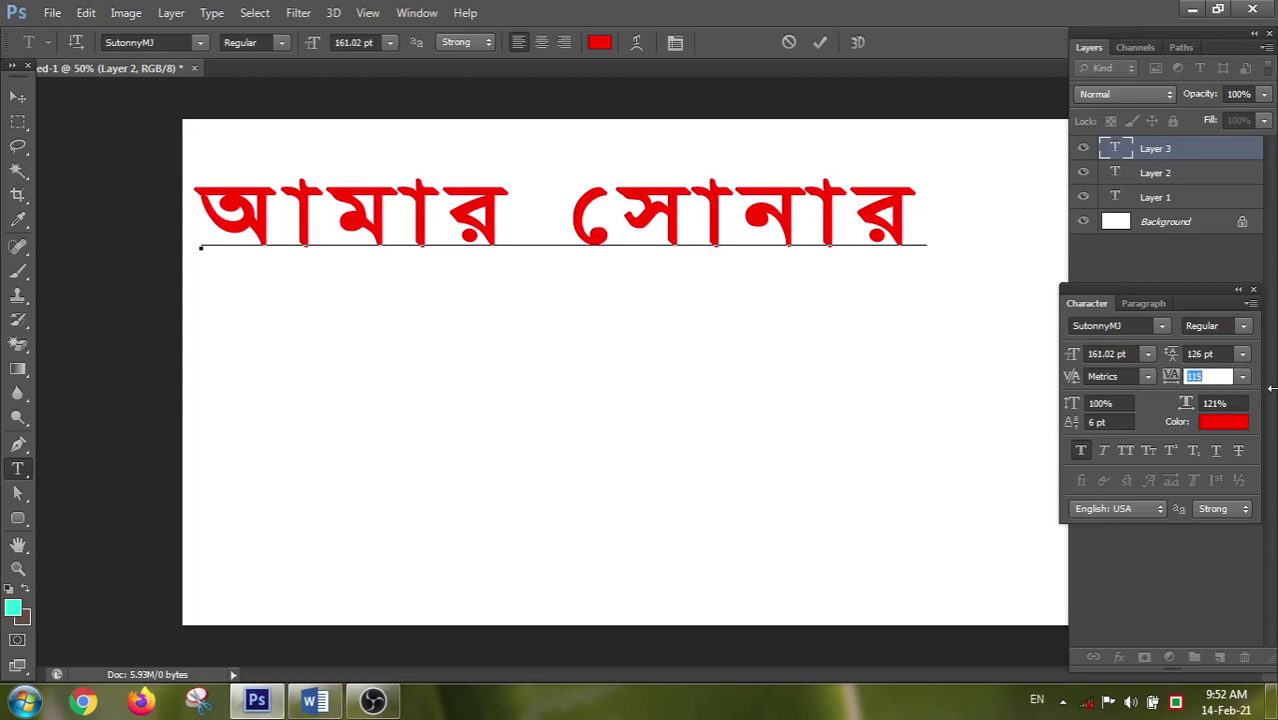
type("0")
key("Return")
key("Return")
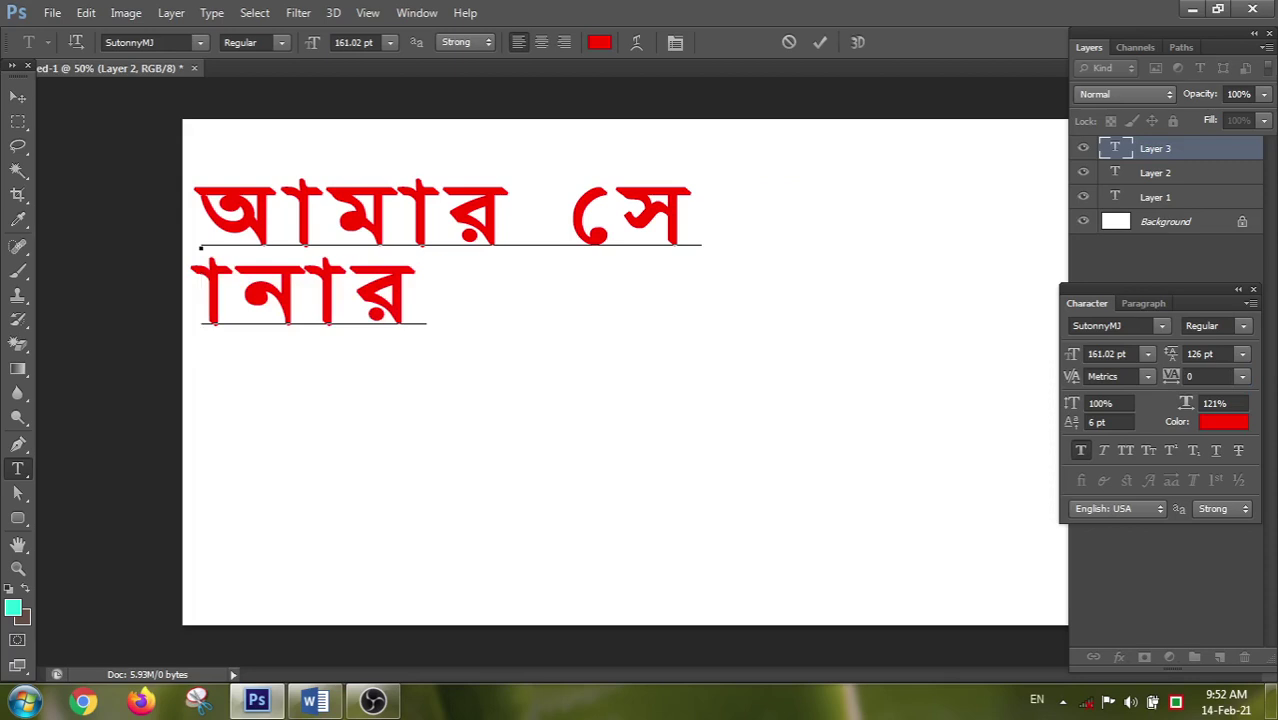
- Delete all the text on the active text layer, keeping the layer in text editing
left_click(518, 212)
key("ctrl+a")
key("BackSpace")
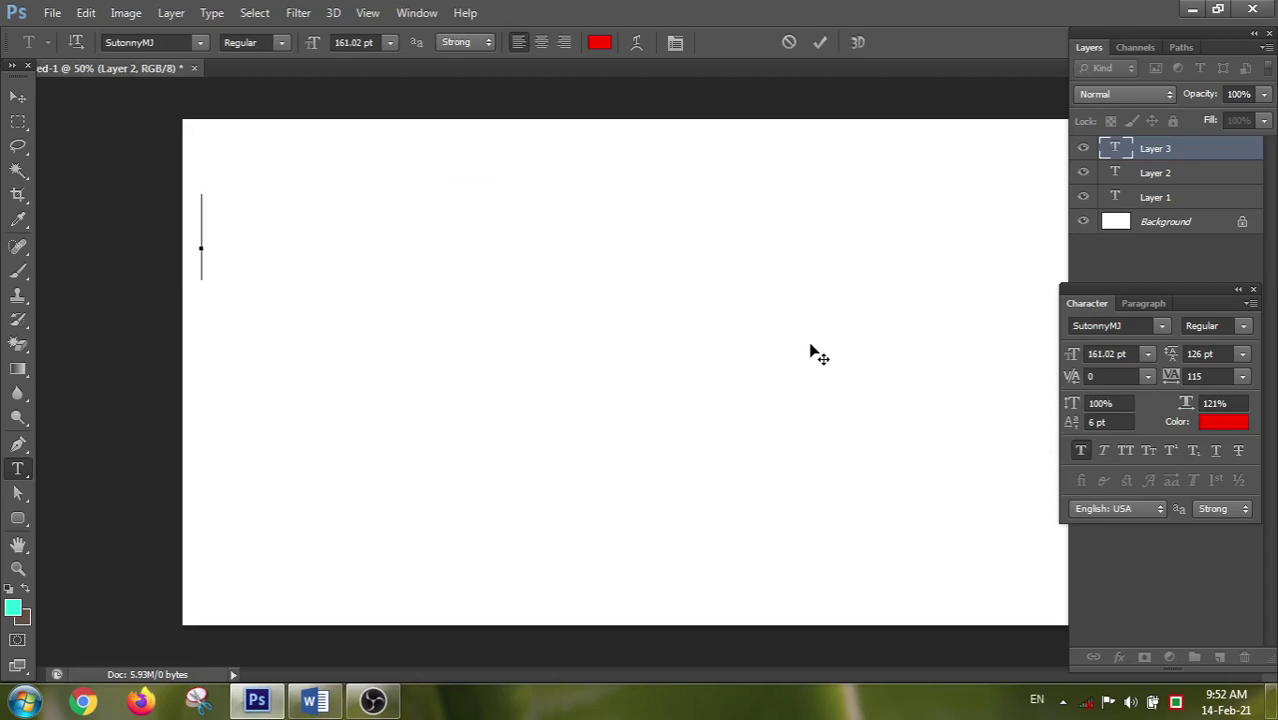
type("আমার")
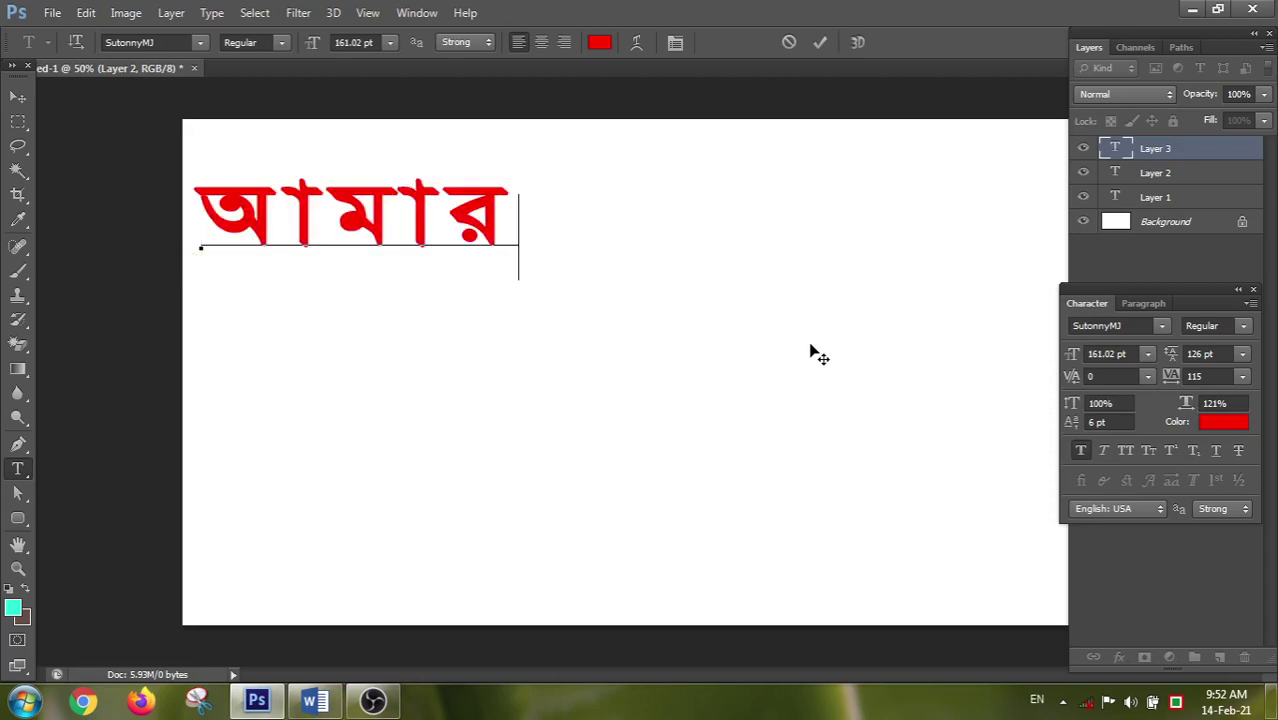
key("Left")
key("Left")
key("Left")
key("Left")
key("Delete")
key("Delete")
key("Delete")
key("Delete")
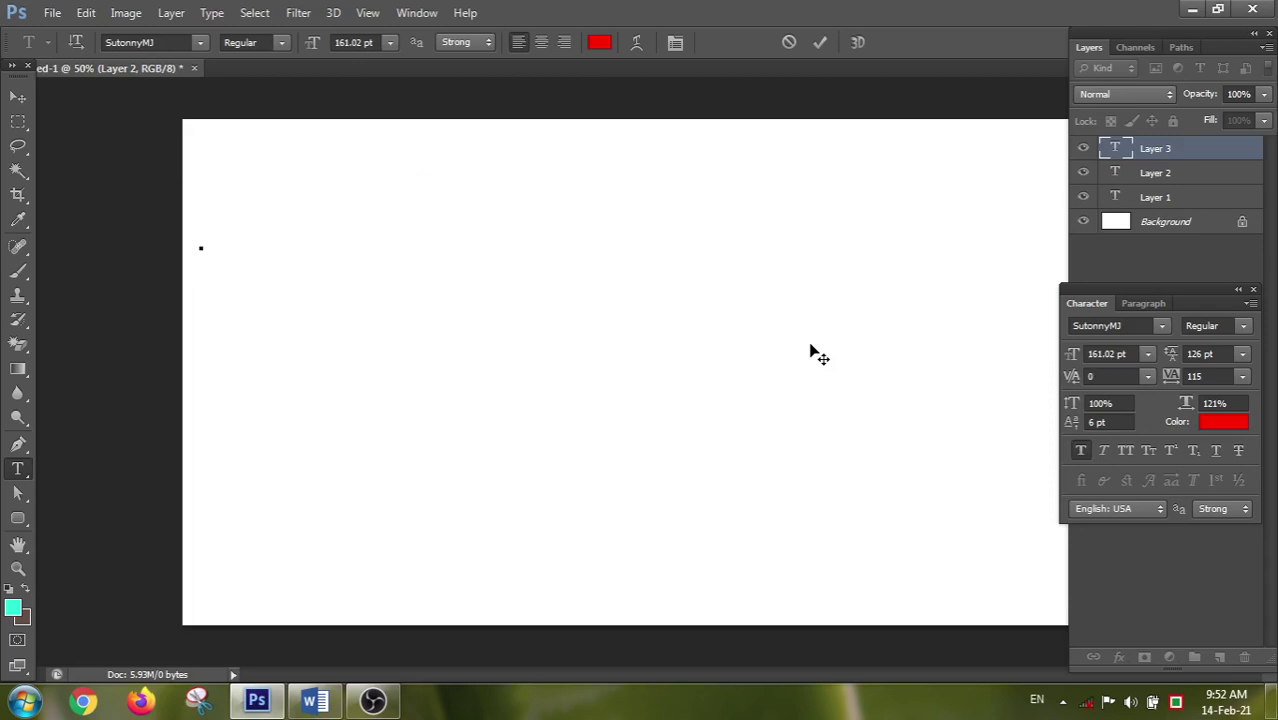
- Set the tracking to 0 and enter "আমার সোনার" on the emptied text layer
left_click(1193, 375)
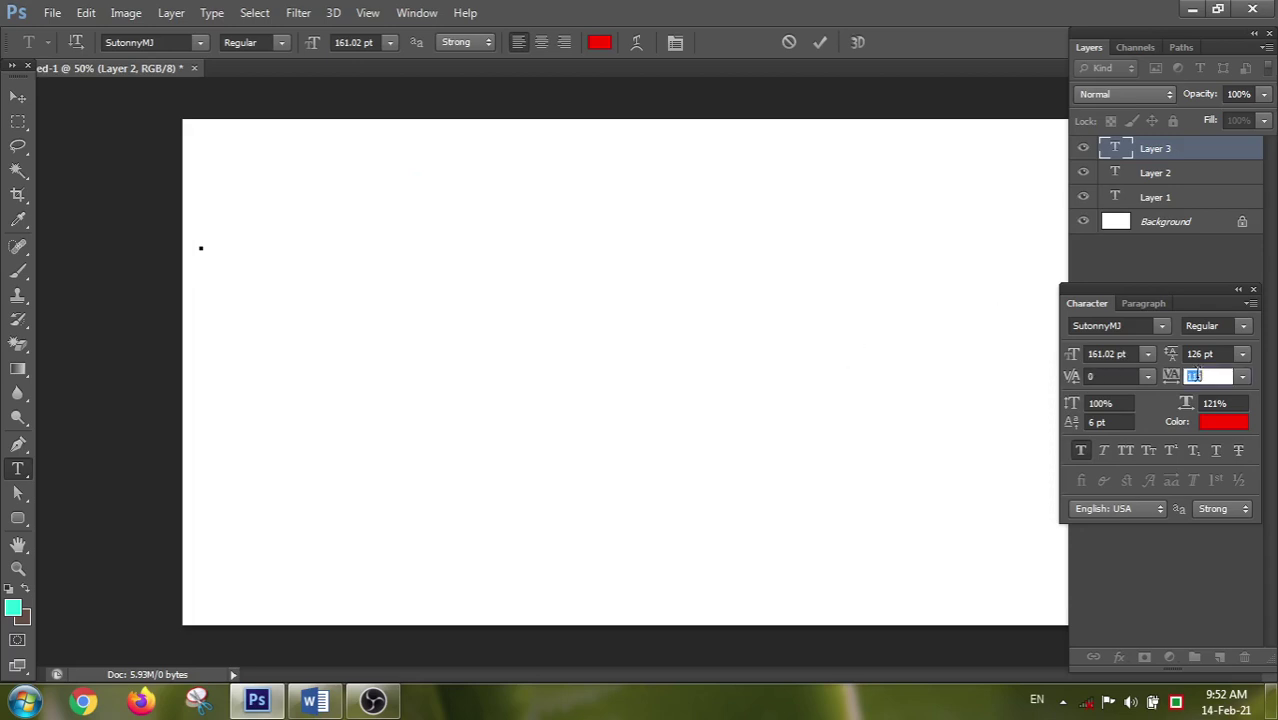
type("0")
key("Return")
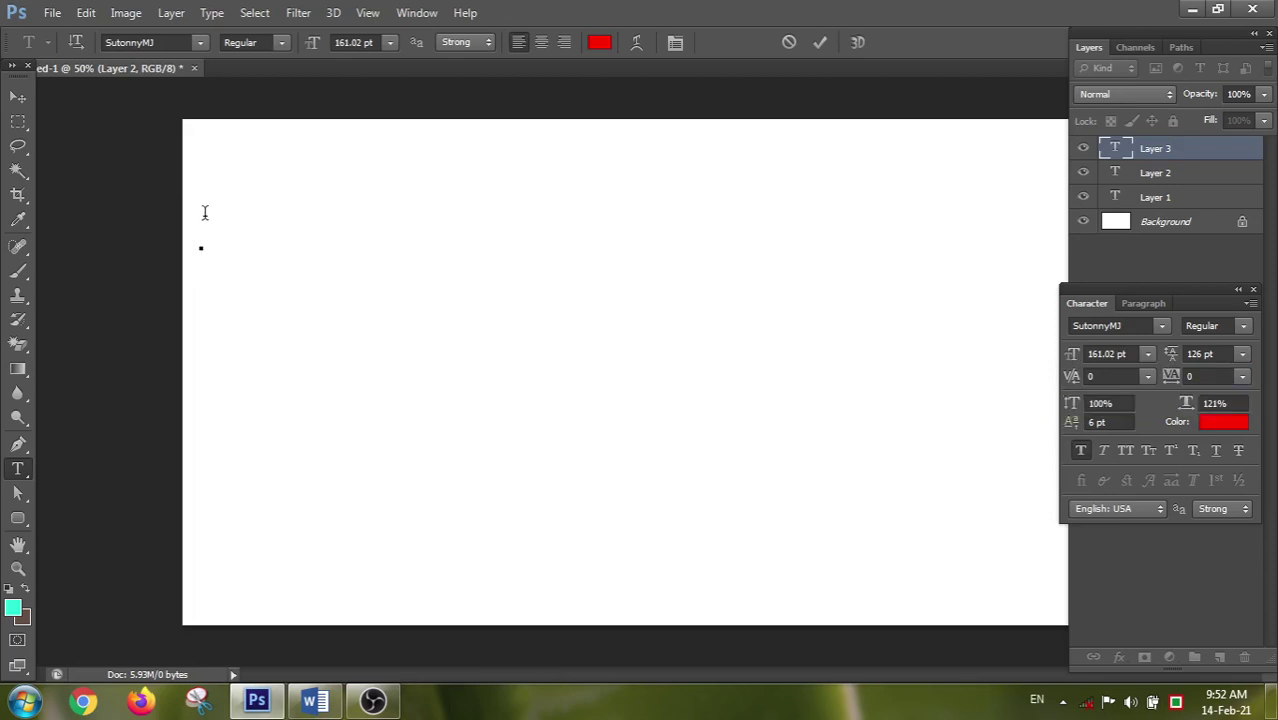
type("Av  gvi")
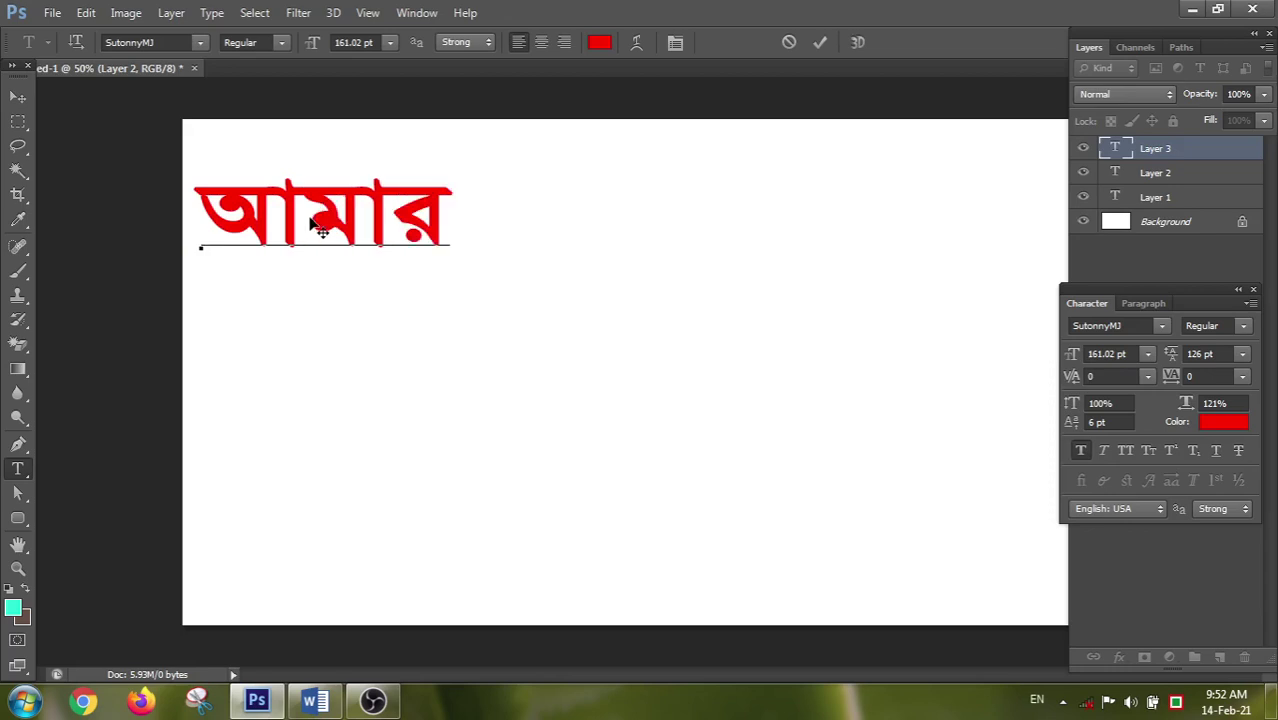
type("mvbvi")
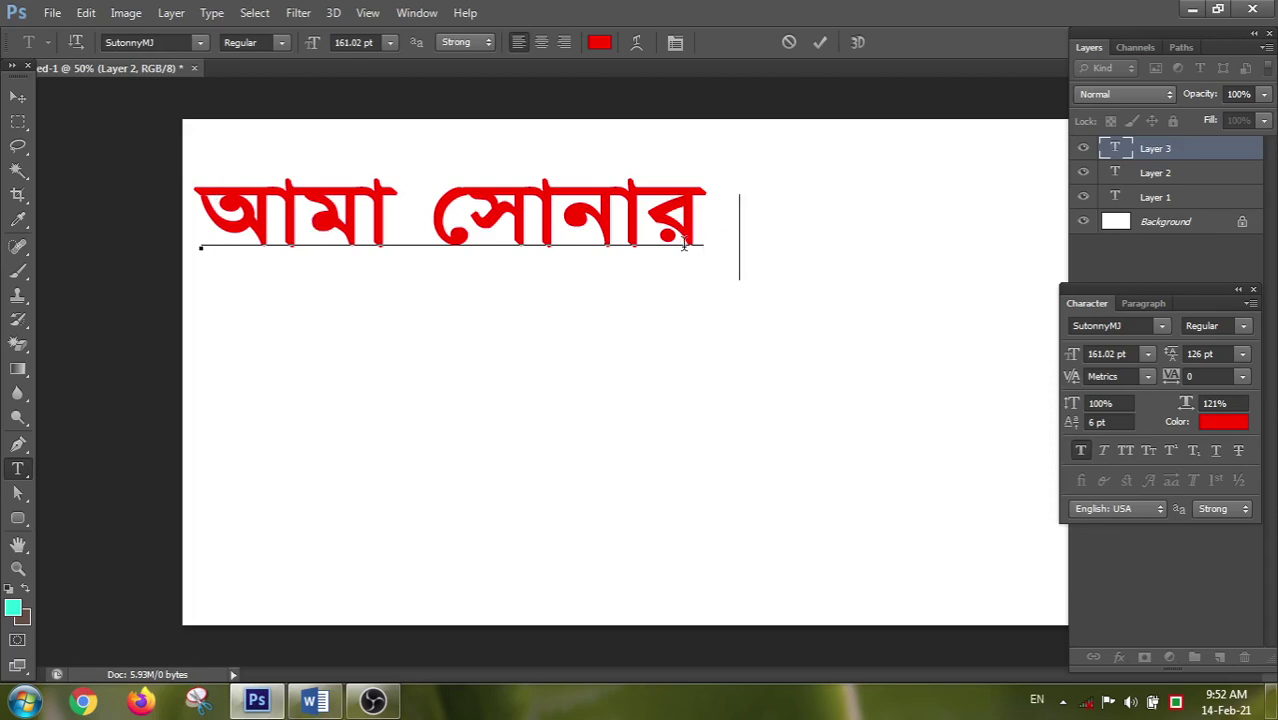
left_click(391, 210)
type("i")
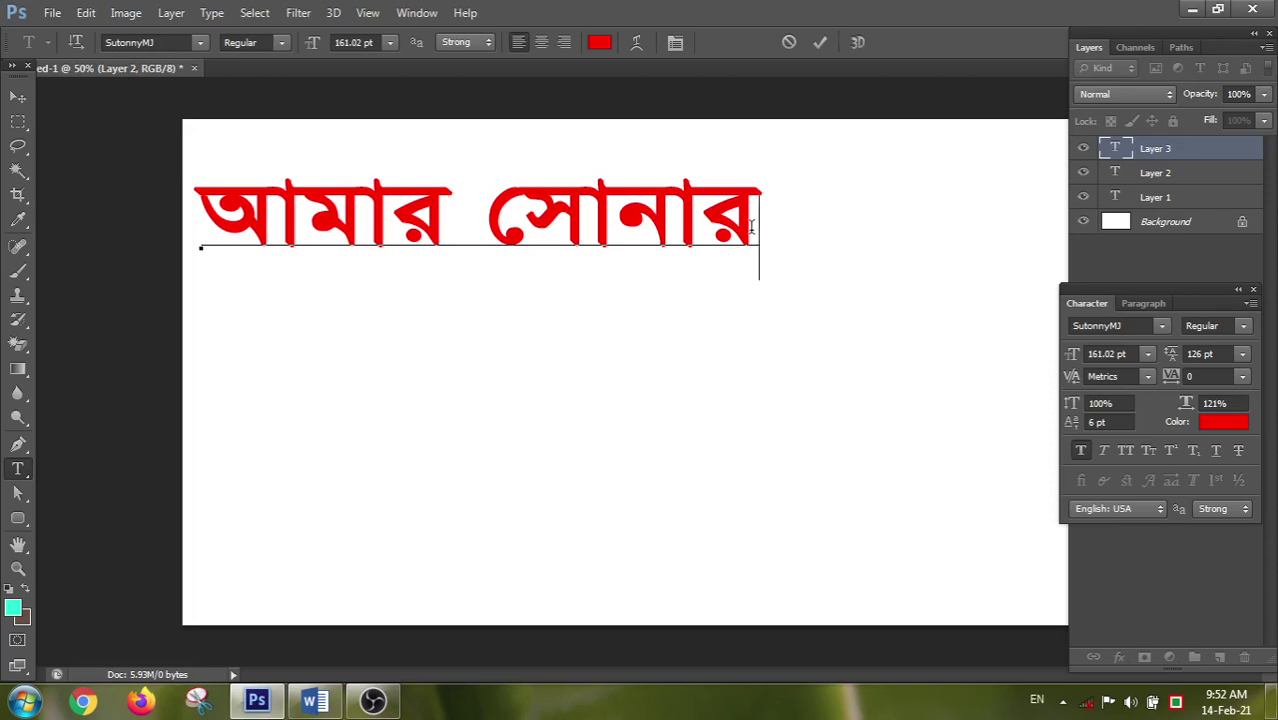
- Clear the whole "আমার সোনার" line from the text layer
left_click_drag(752, 226, 230, 208)
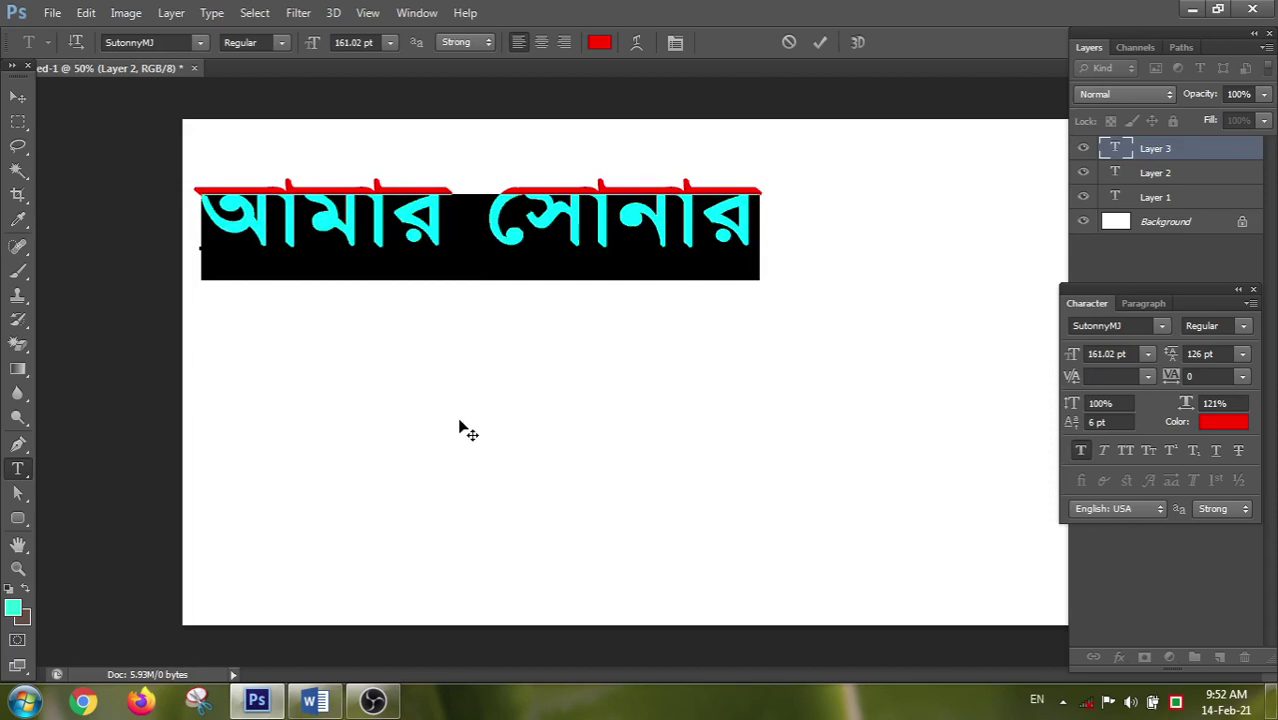
key("Left")
key("ctrl+a")
key("BackSpace")
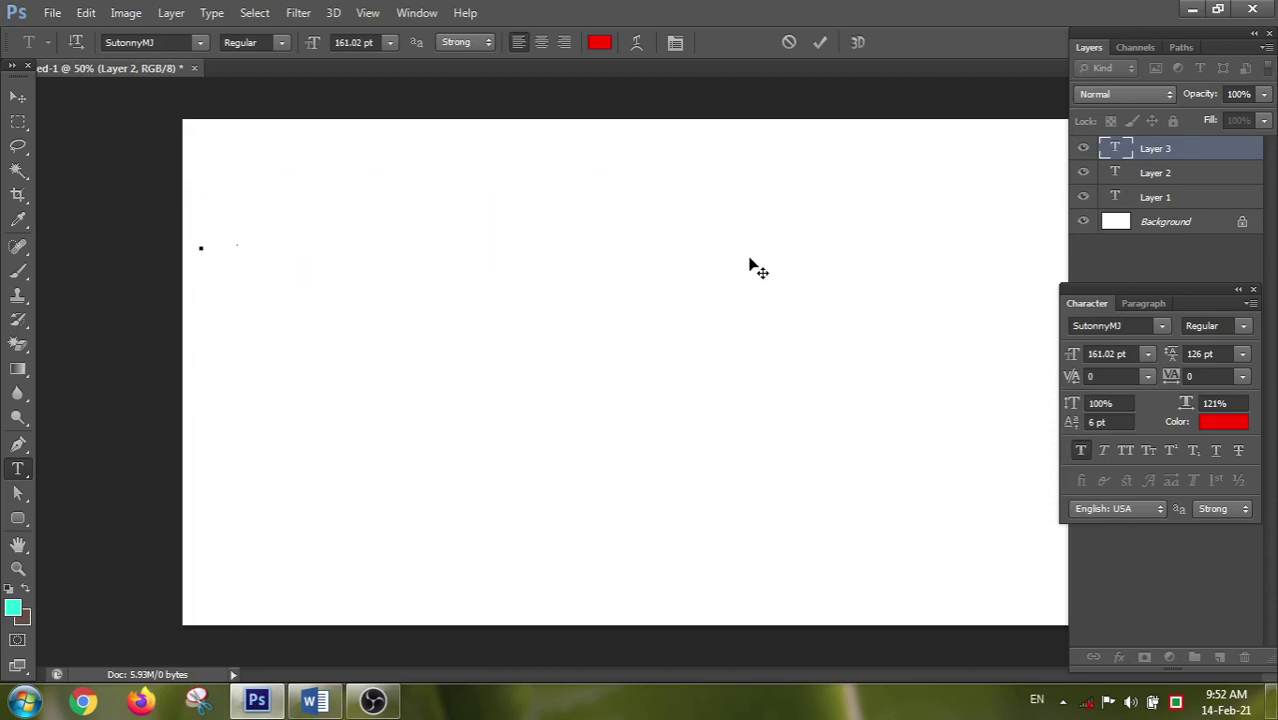
- Launch Avro Keyboard from the desktop and switch its input language to Bangla back in Photoshop
left_click(313, 700)
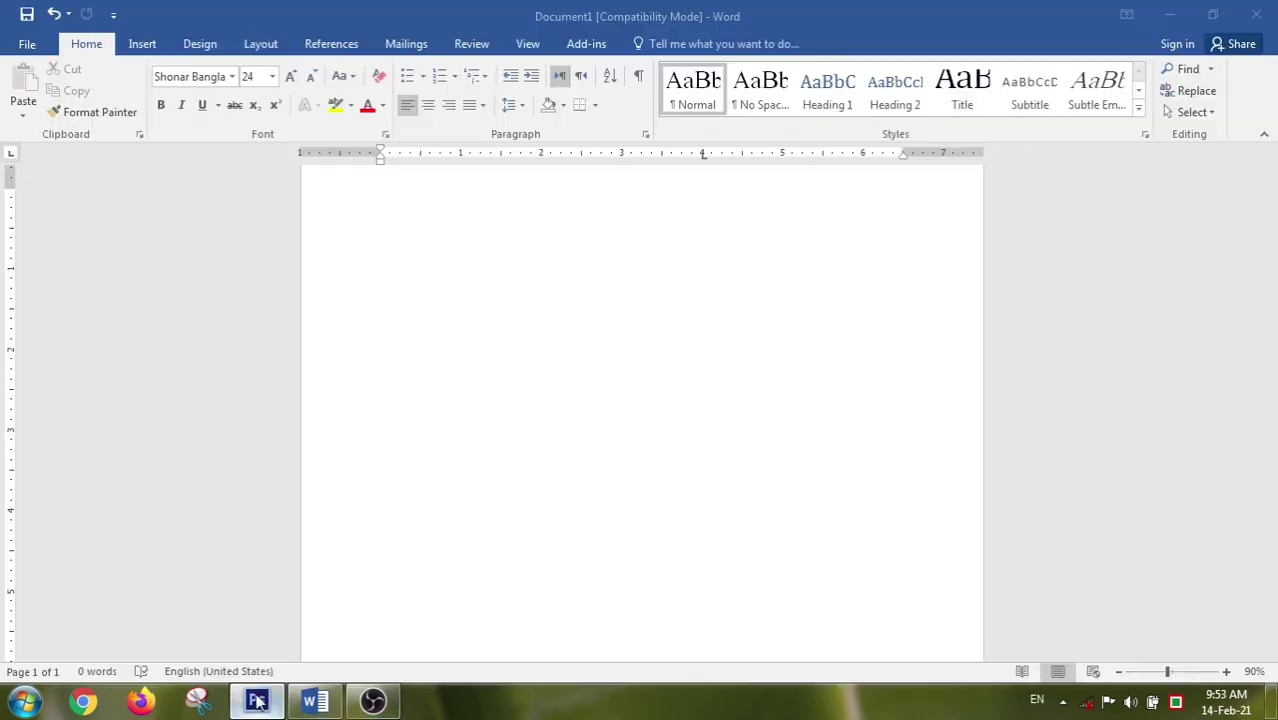
key("super+d")
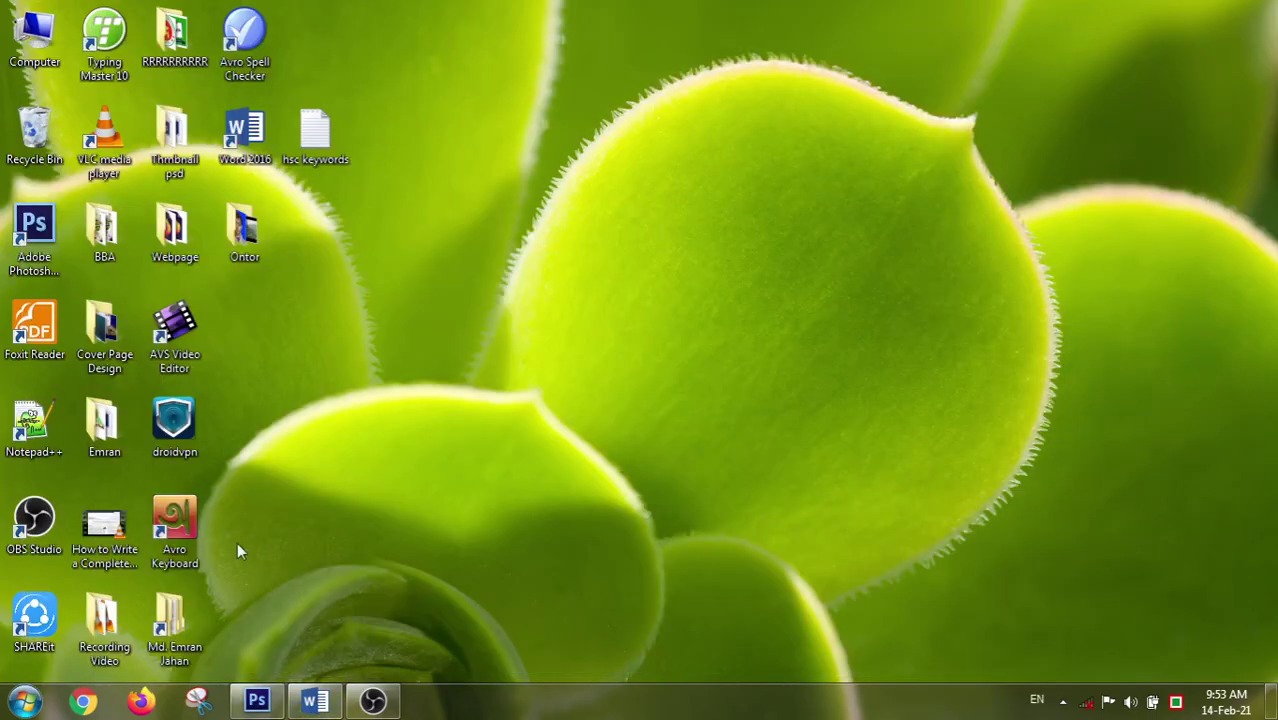
double_click(193, 545)
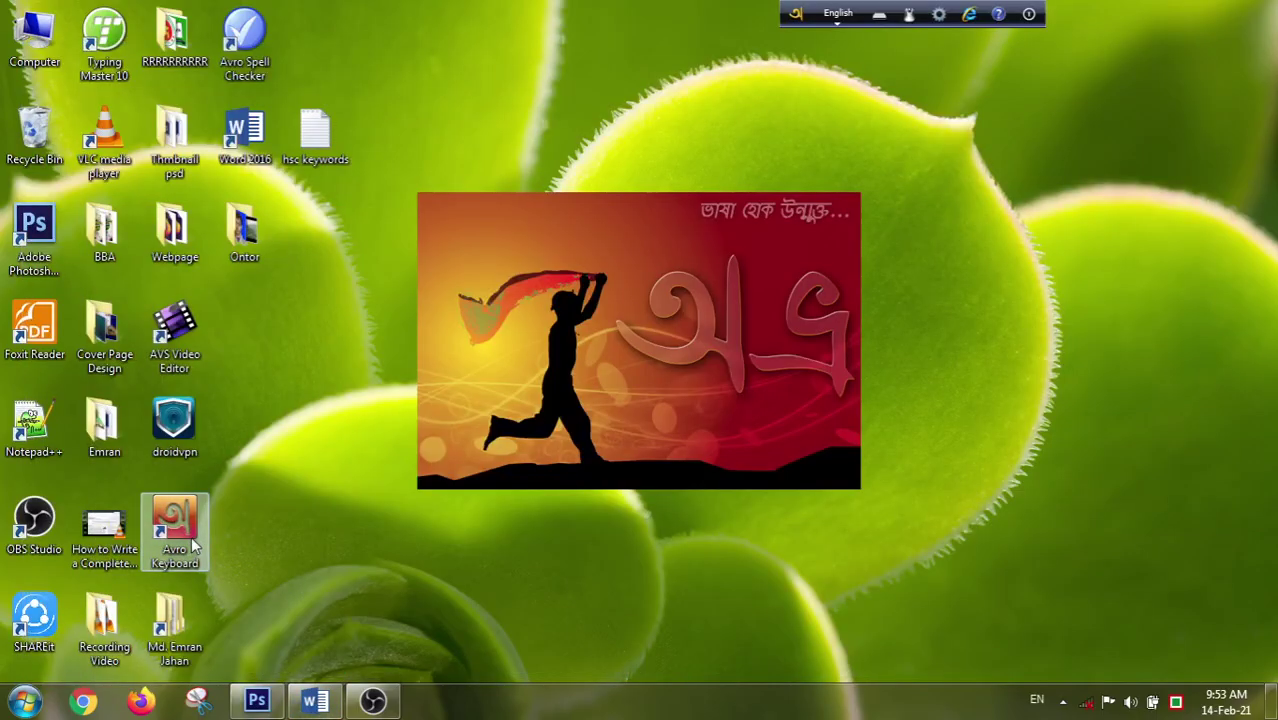
left_click(256, 700)
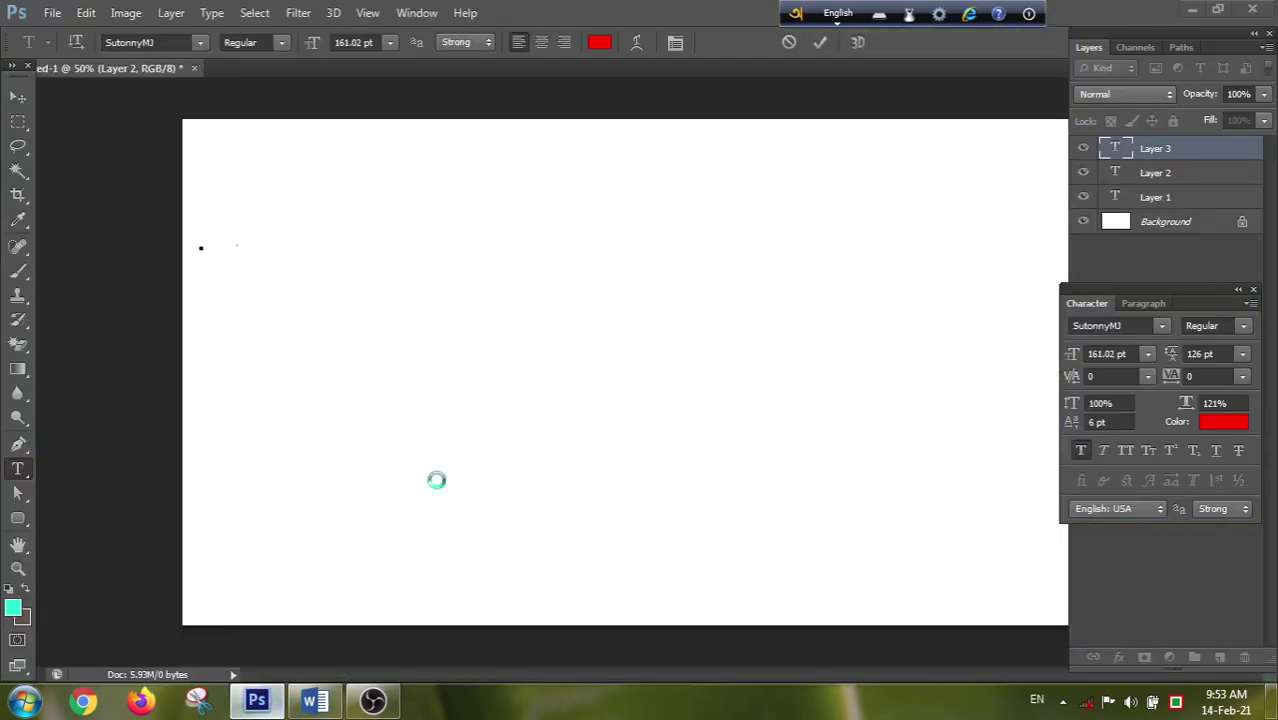
left_click(838, 13)
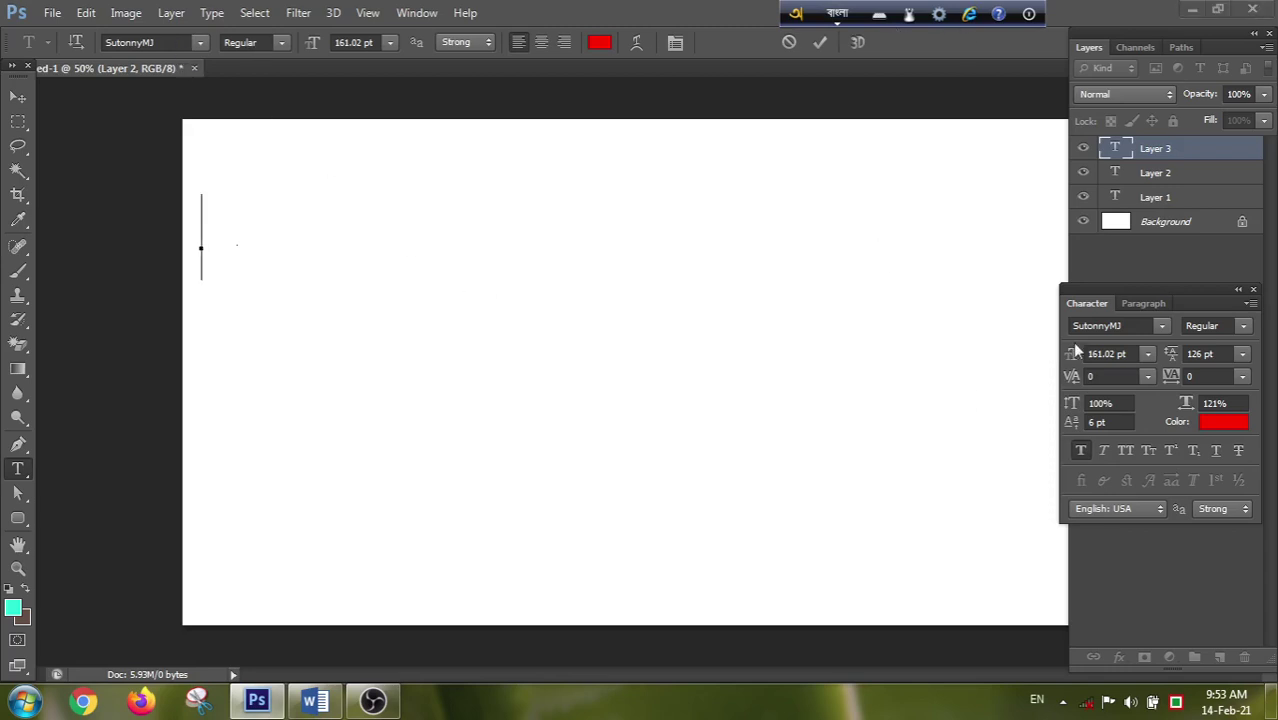
- Set the font of the empty text layer to SutonnyOMJ
left_click(1161, 325)
left_click(1158, 325)
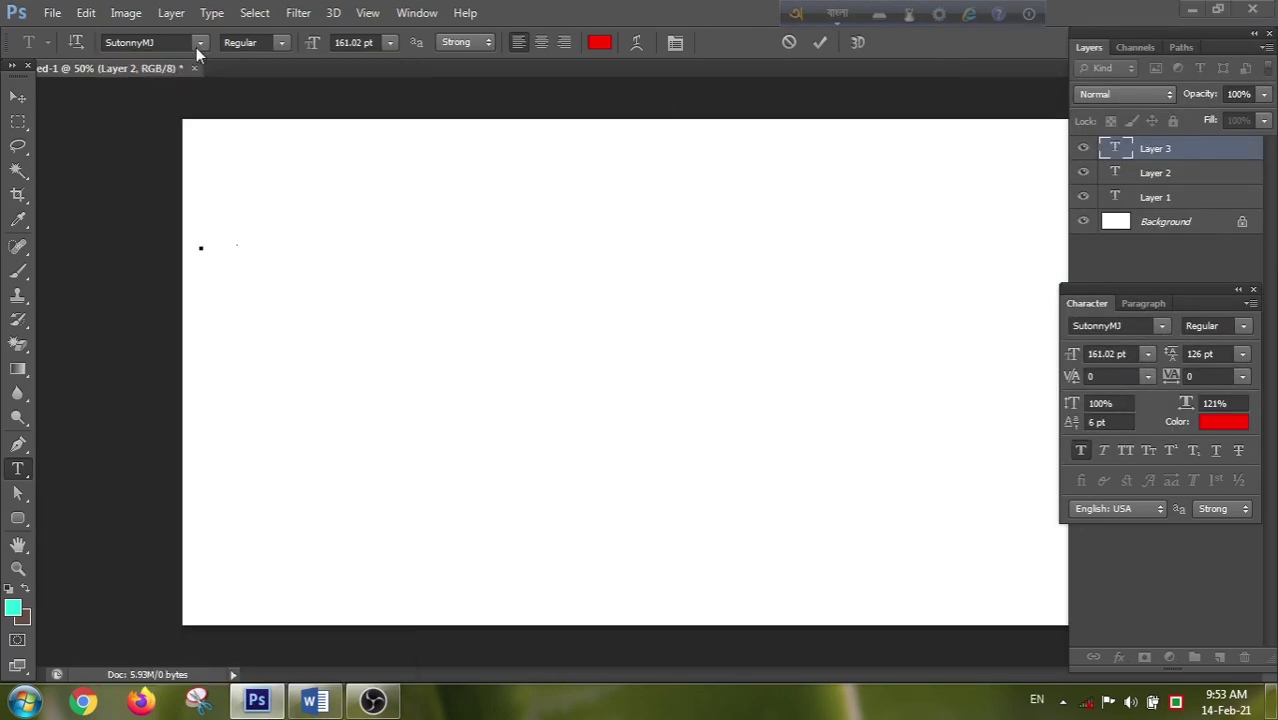
left_click(151, 43)
left_click(148, 41)
left_click(1187, 11)
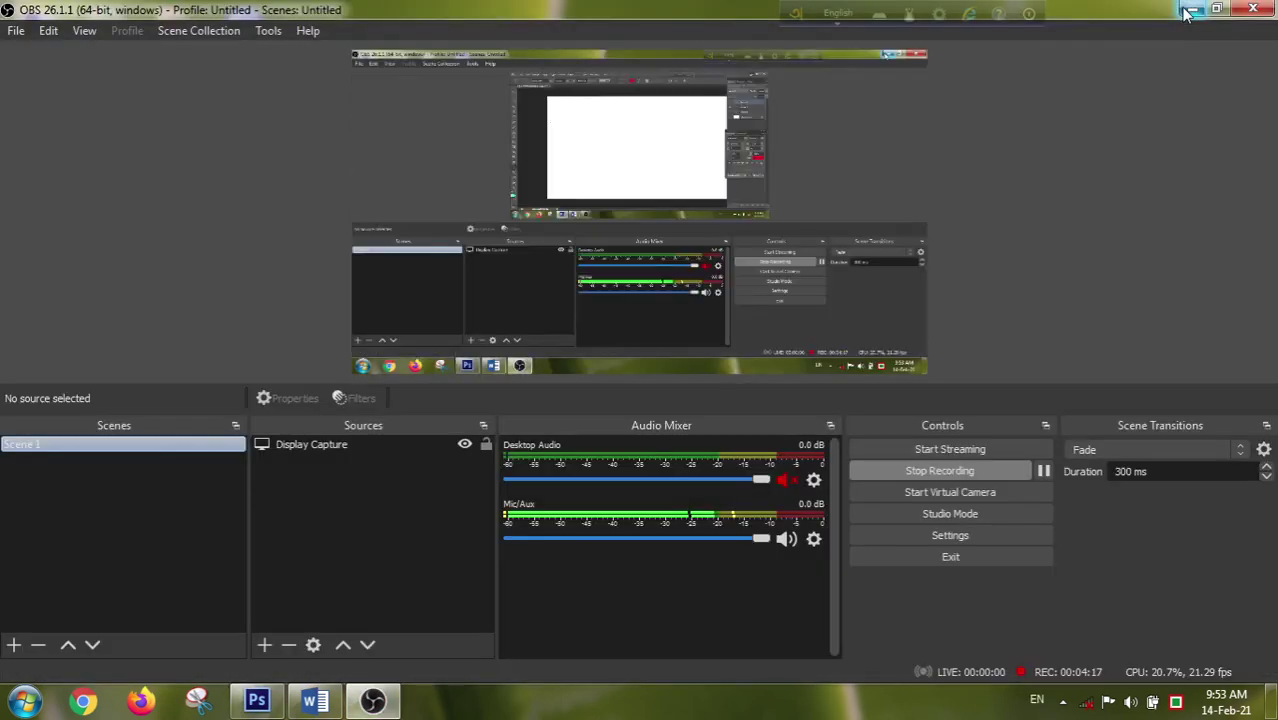
left_click(1186, 11)
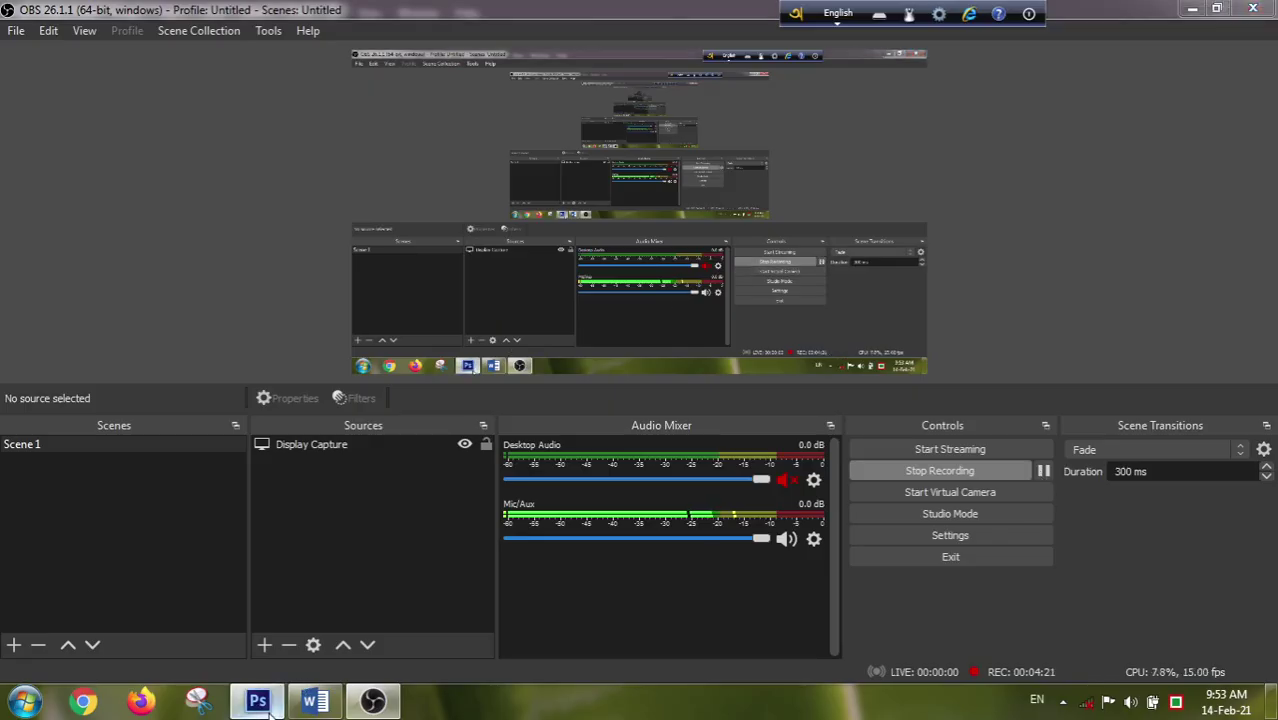
left_click(256, 700)
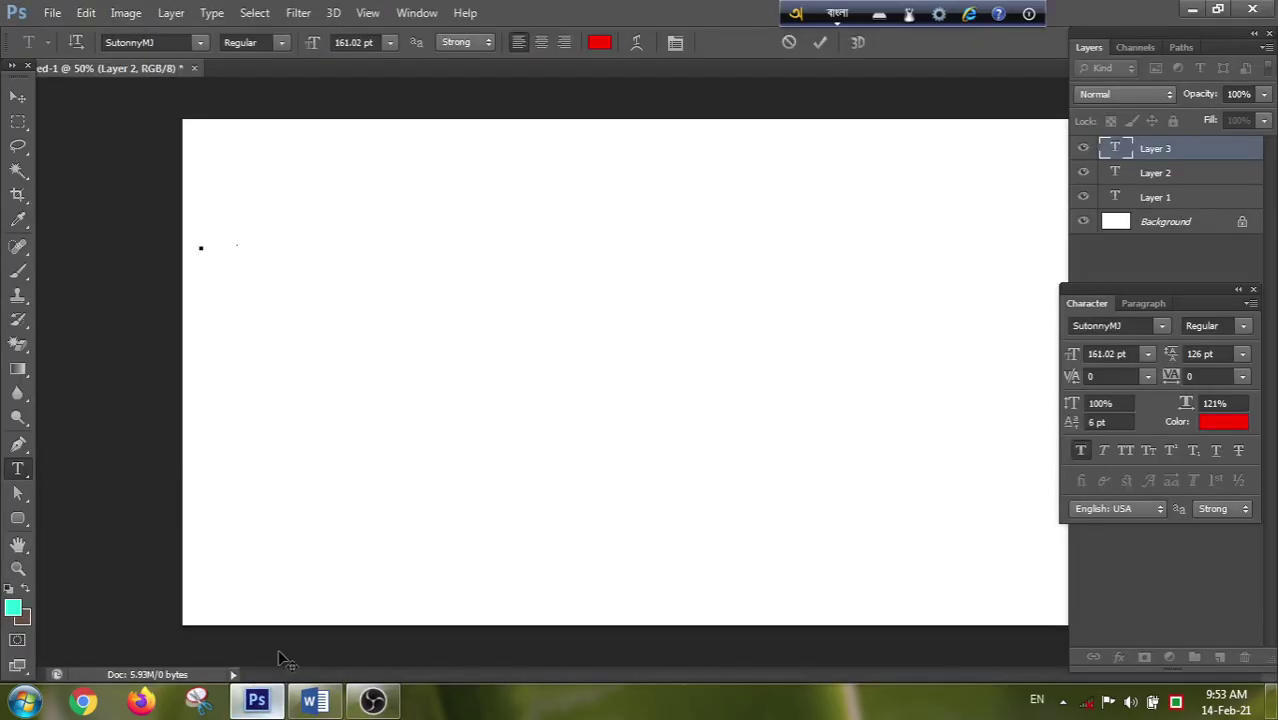
left_click(205, 43)
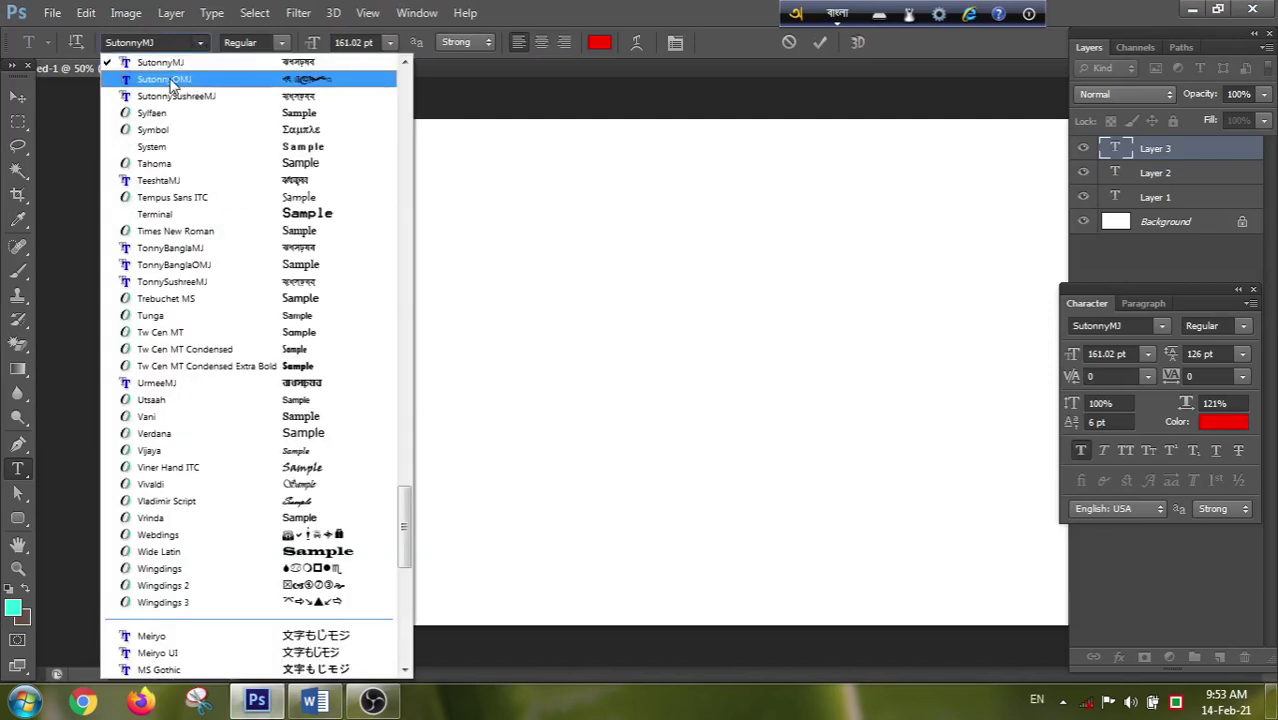
left_click(165, 80)
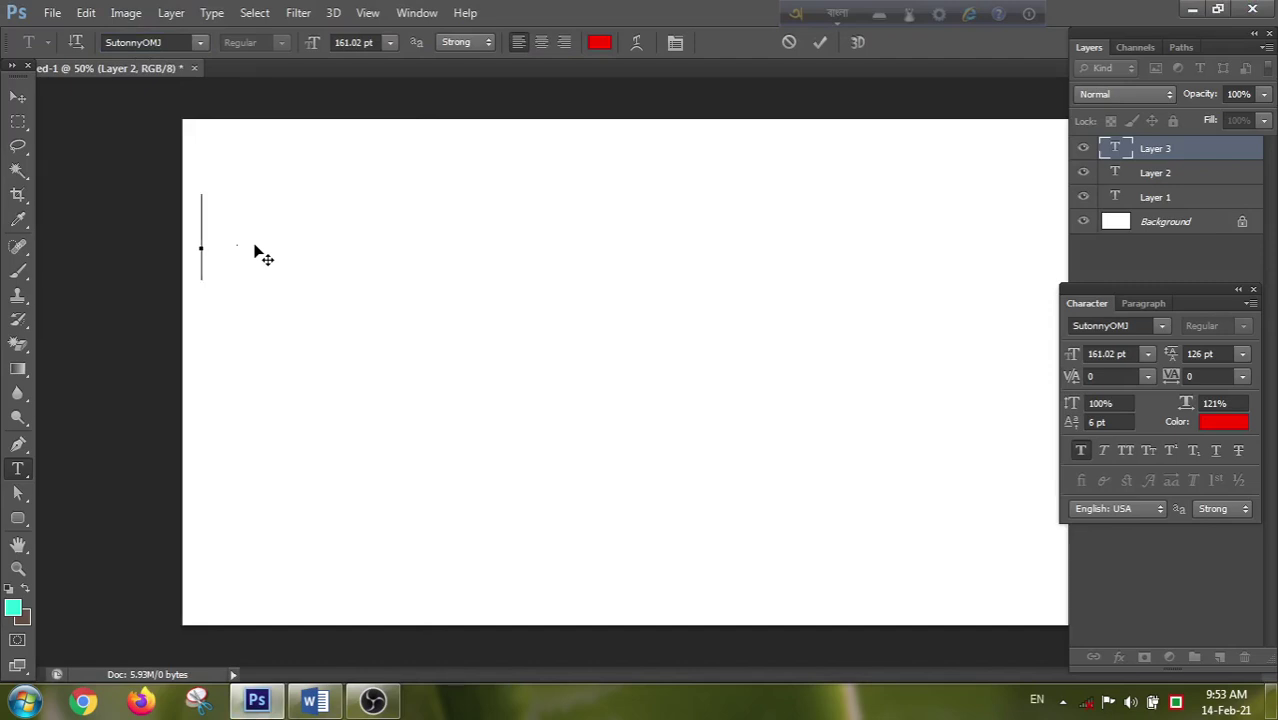
type("gfmfv")
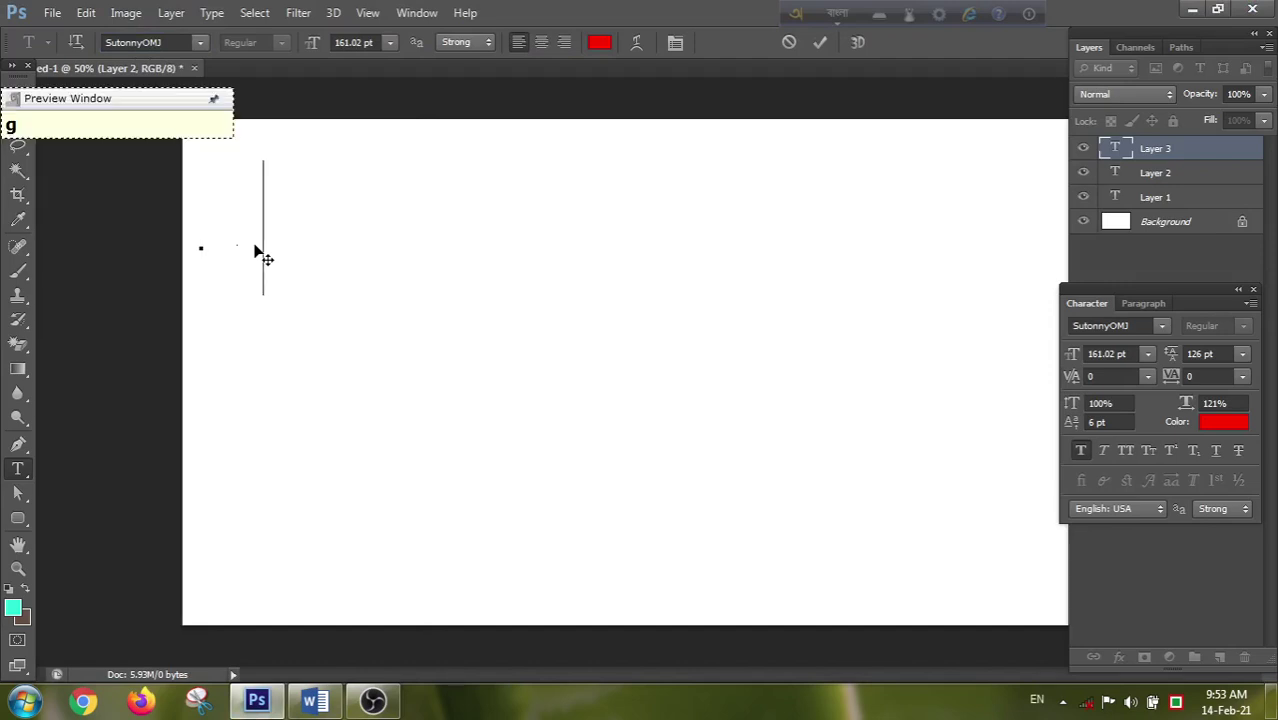
key("BackSpace")
key("BackSpace")
key("BackSpace")
key("BackSpace")
key("BackSpace")
key("BackSpace")
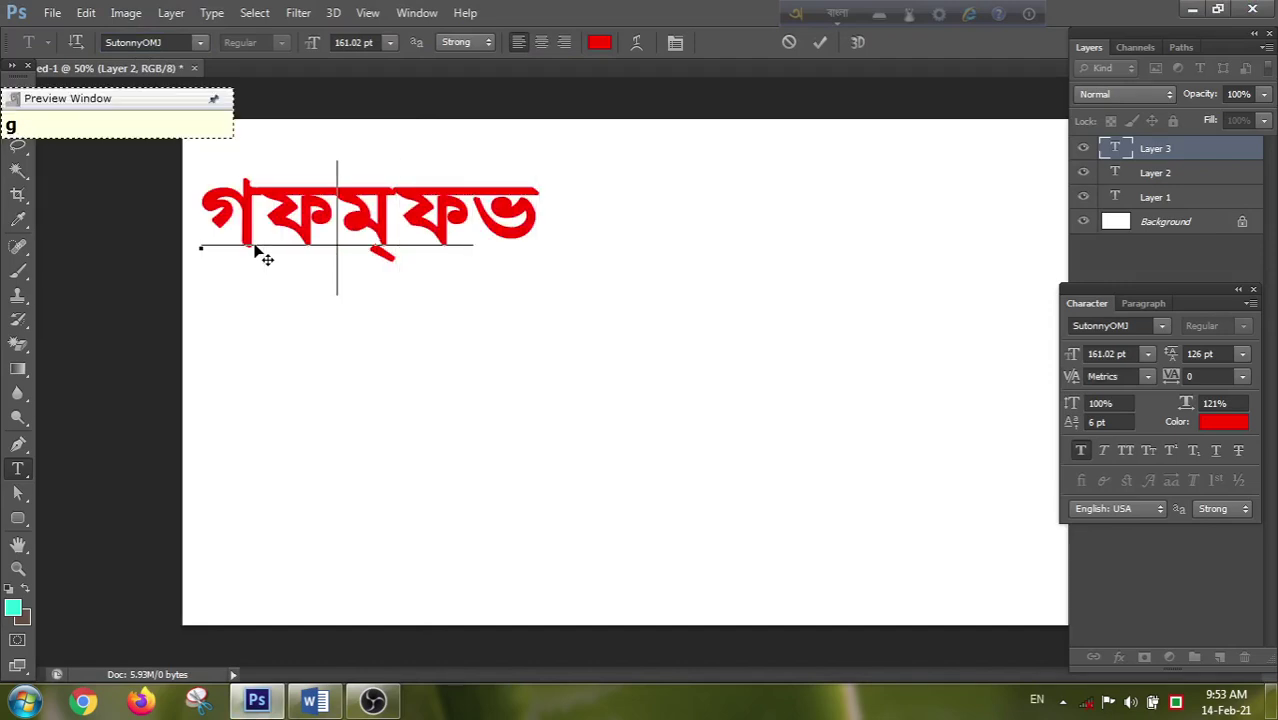
- Enter "আমার সোনার" phonetically with Avro on the text layer
type("amar n")
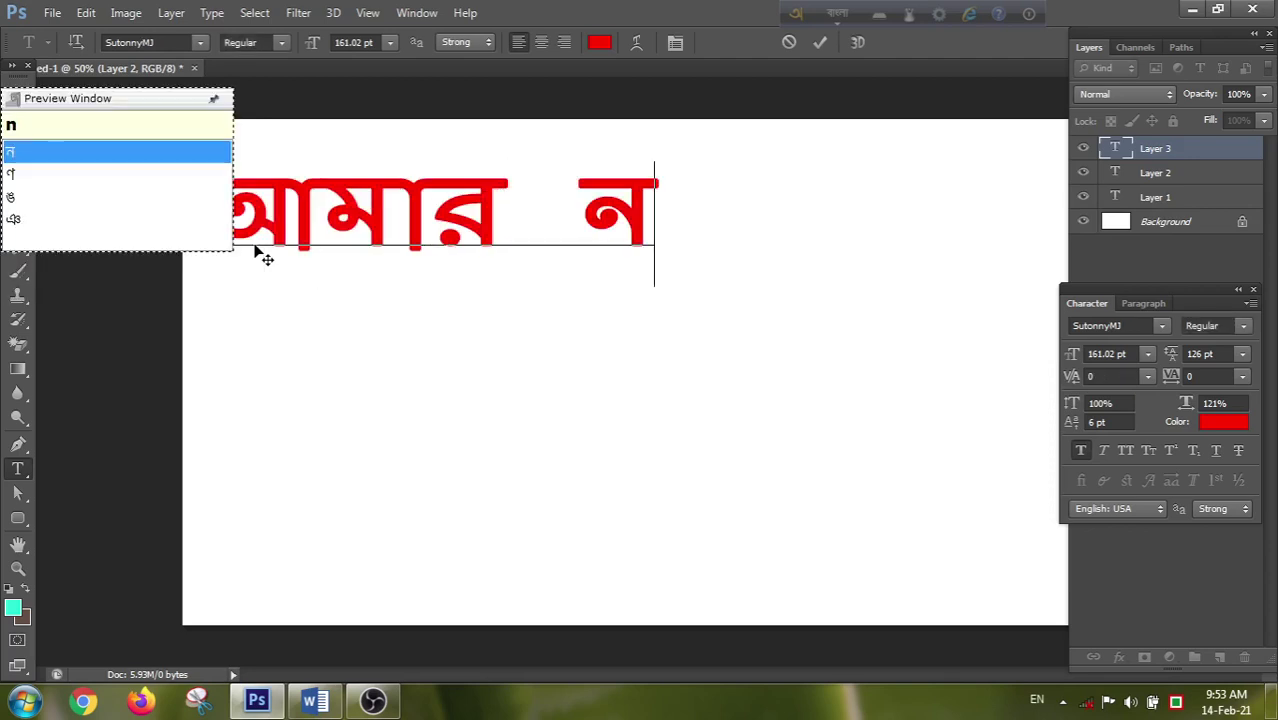
key("BackSpace")
type("sOb")
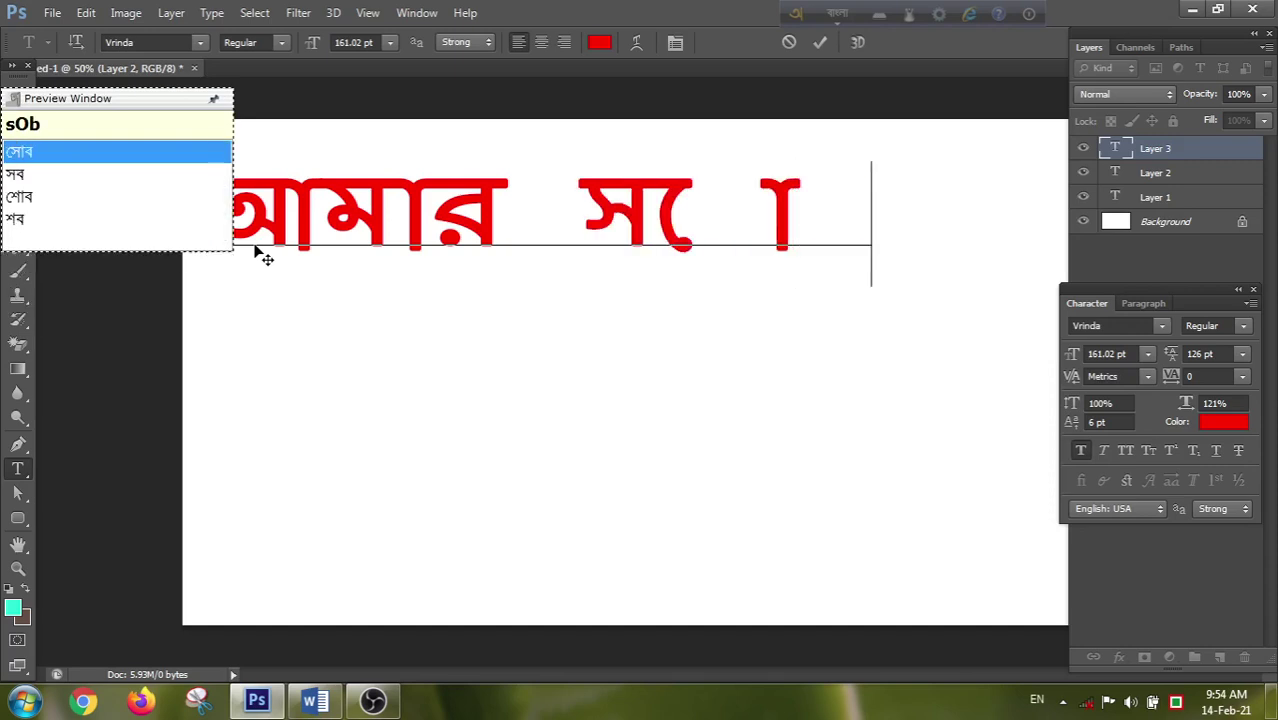
key("BackSpace")
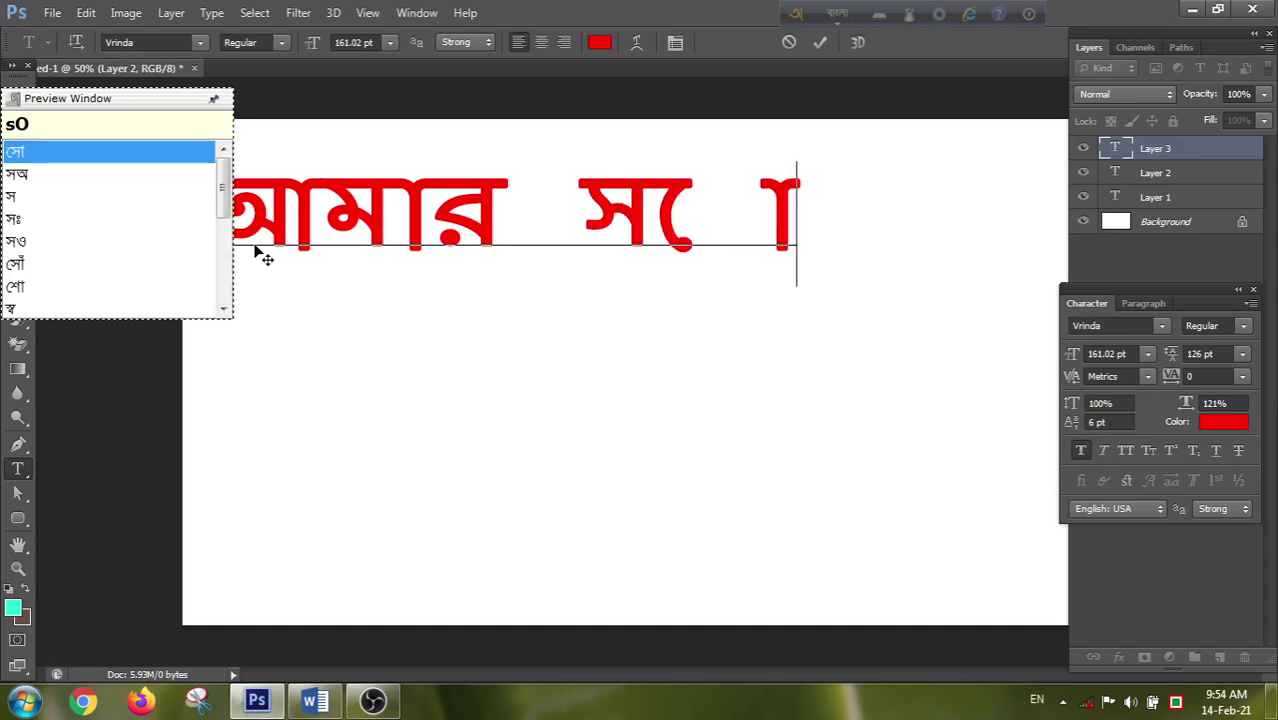
type("nar")
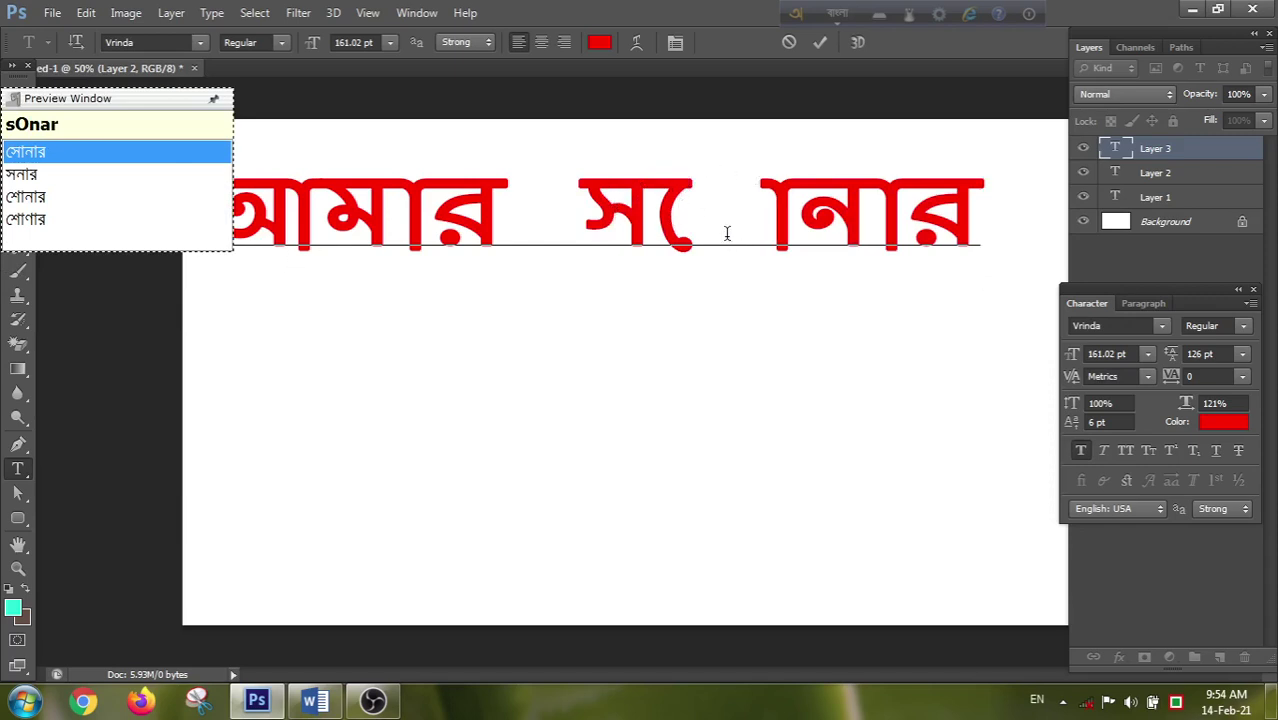
- Replace the whole text line with the conjunct word "ভাঙ্গা", entered phonetically
left_click_drag(987, 208, 100, 194)
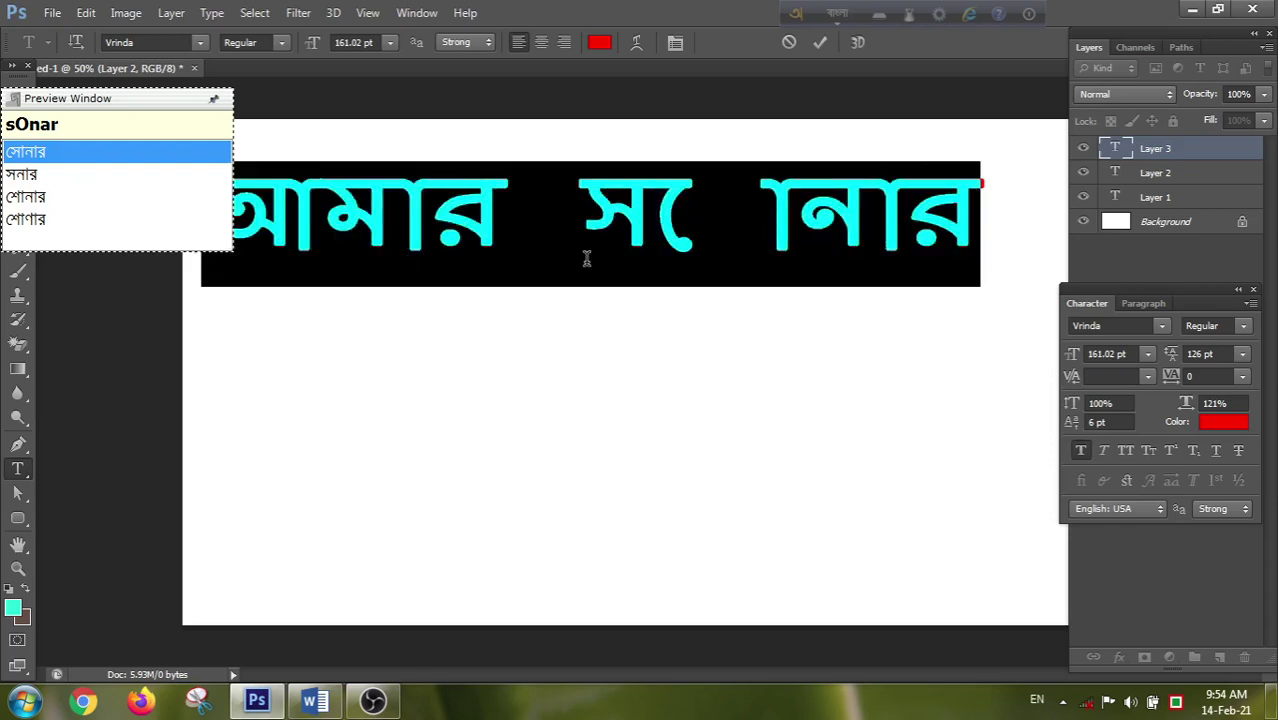
key("BackSpace")
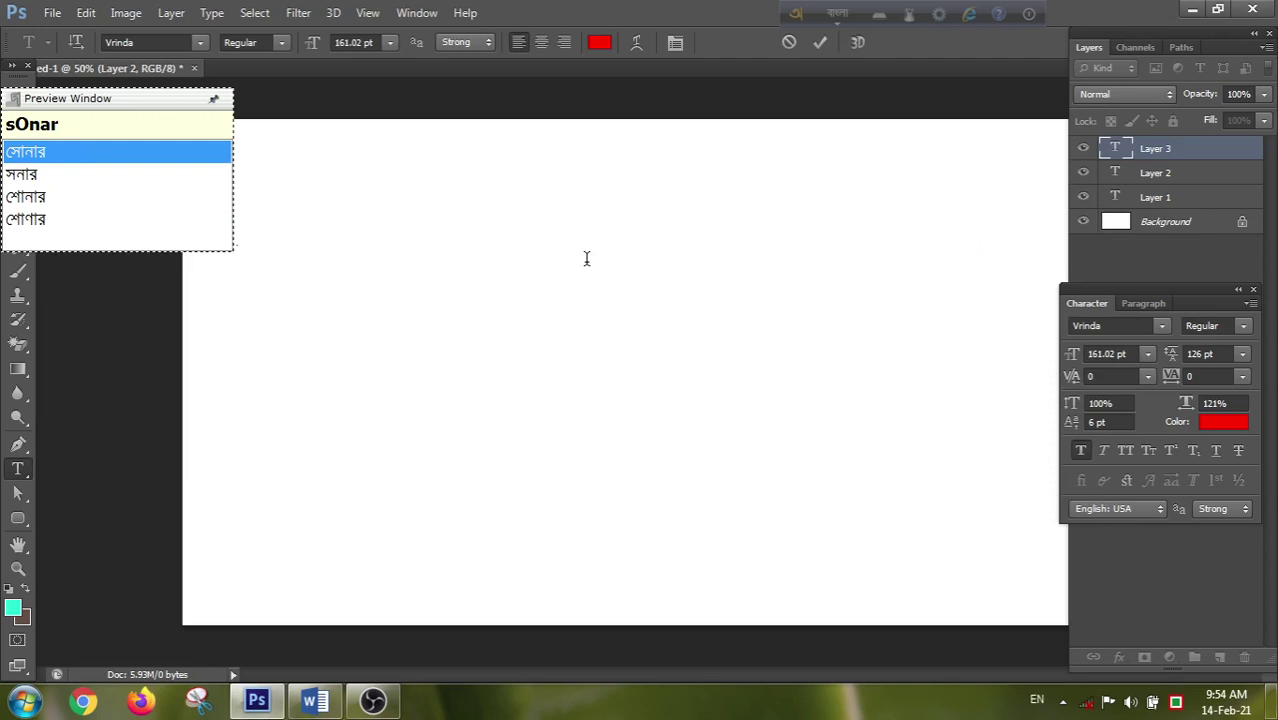
type("bhaN")
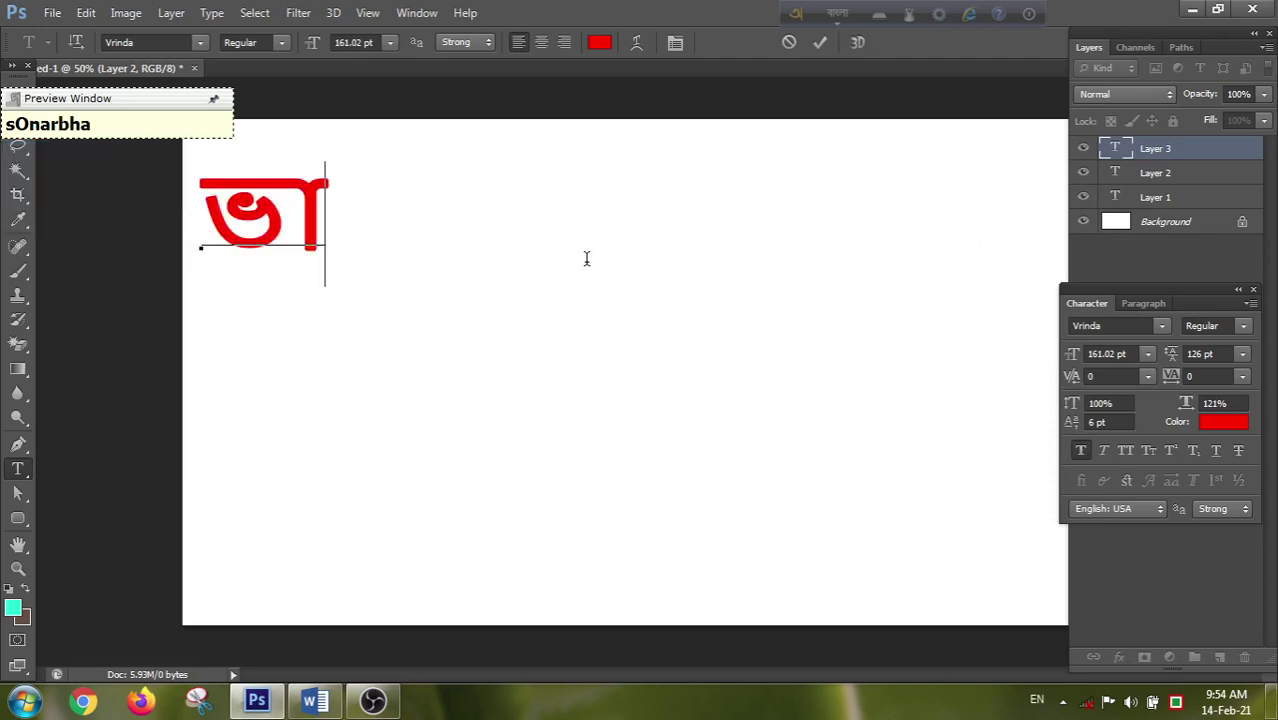
type("gga")
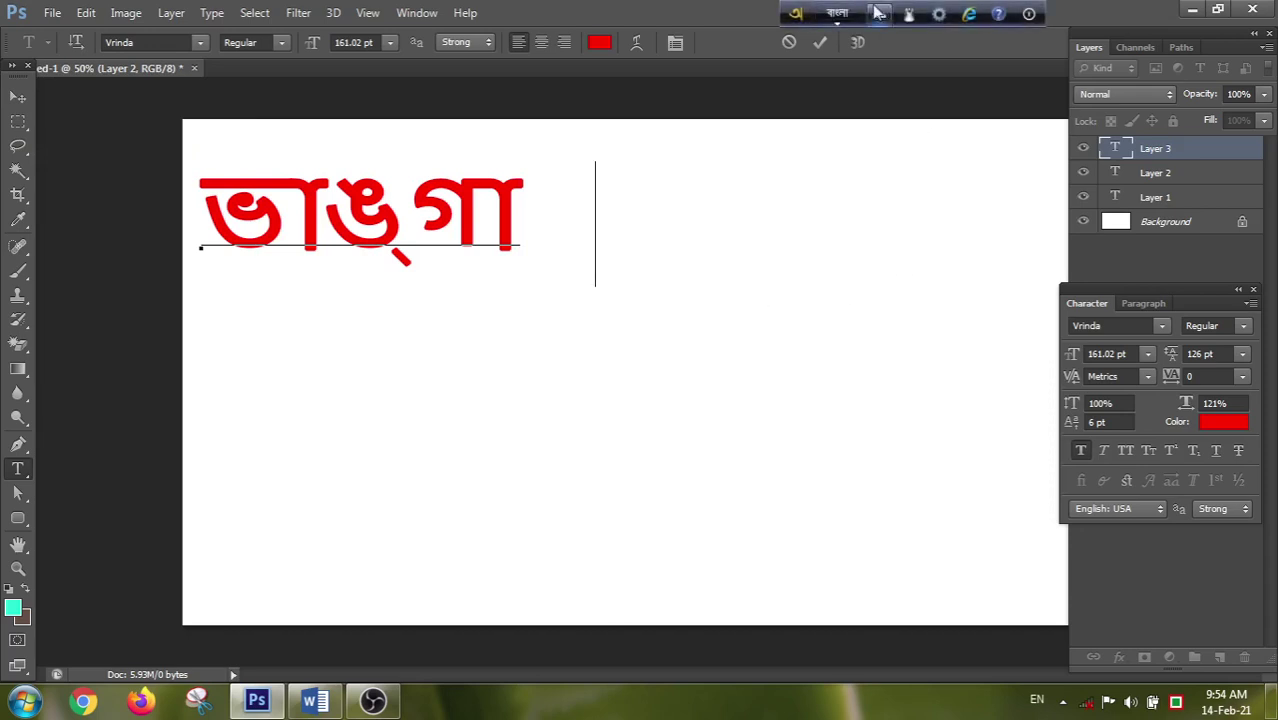
- Switch Avro Keyboard's output to ANSI and accept using ANSI anyway
left_click(940, 14)
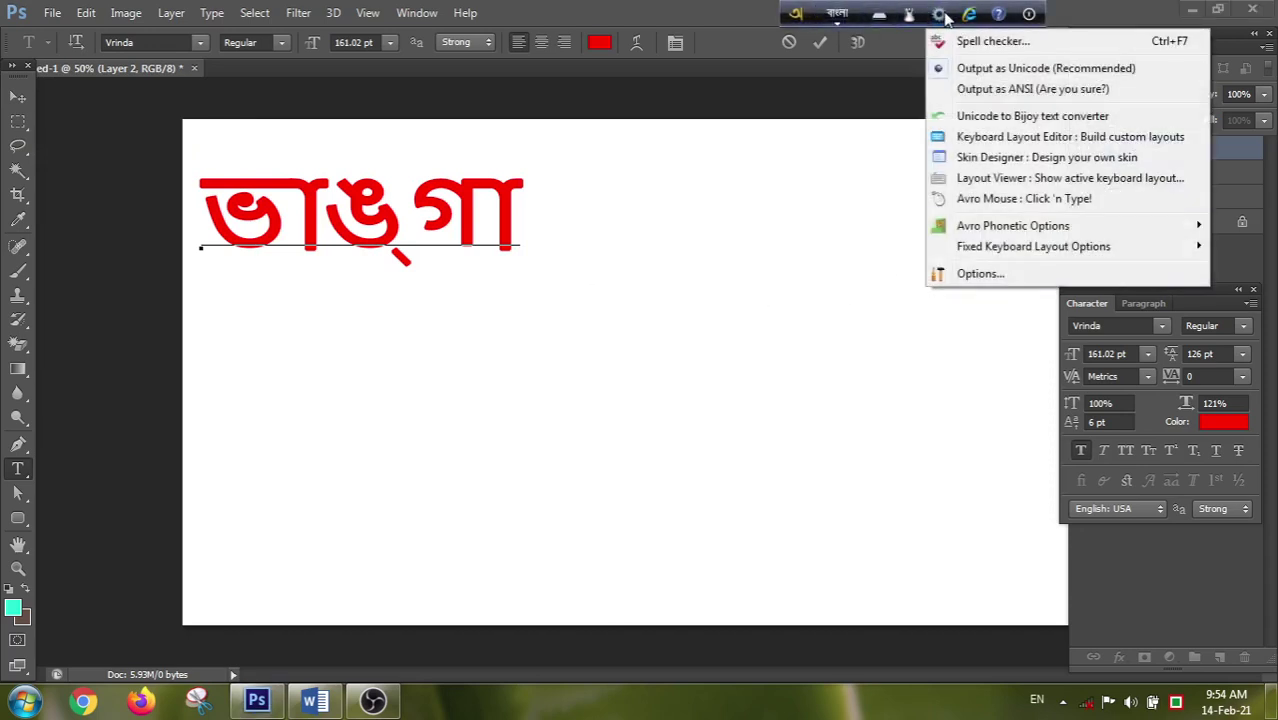
left_click(973, 93)
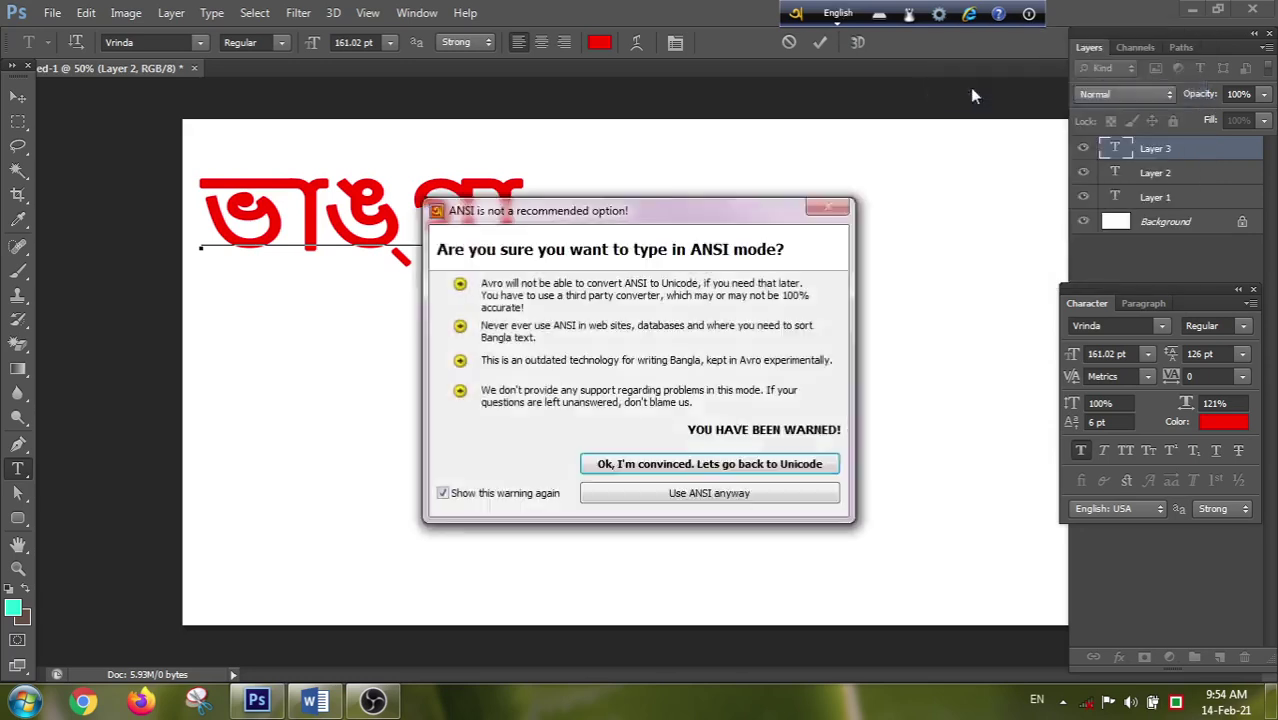
left_click(675, 497)
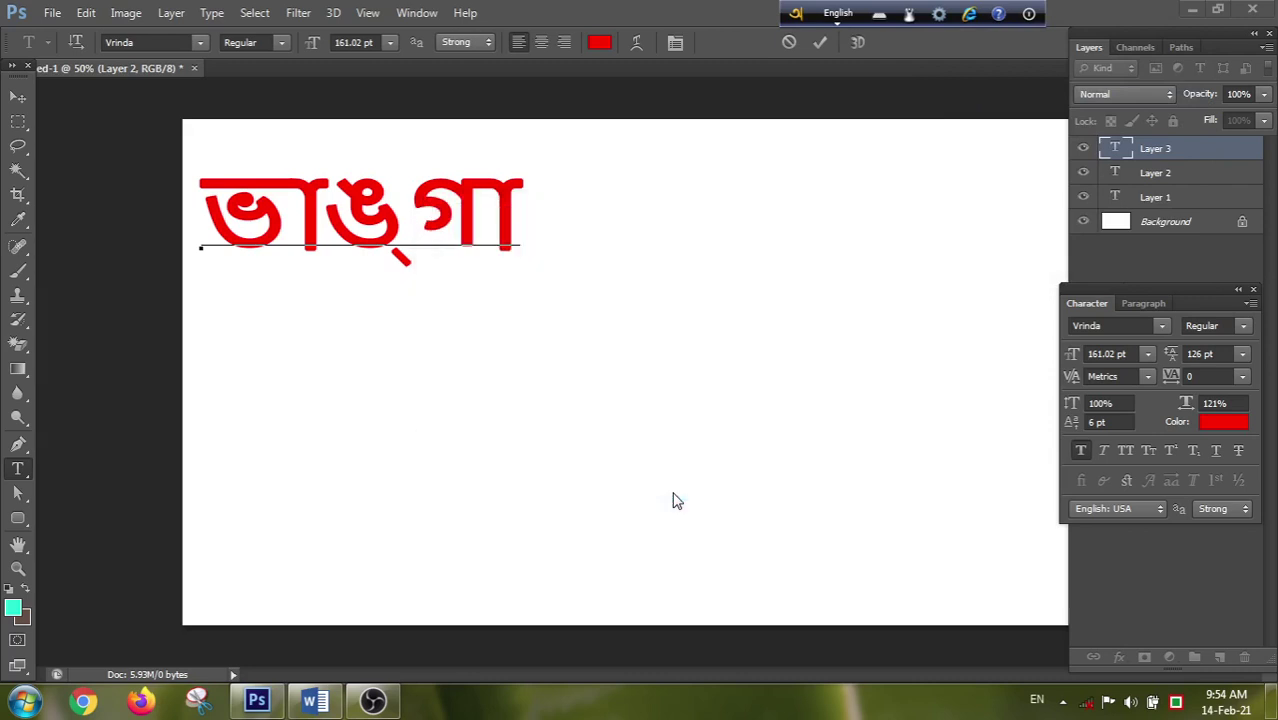
- Delete all of the text on the active text layer, leaving it open for editing
left_click(556, 213)
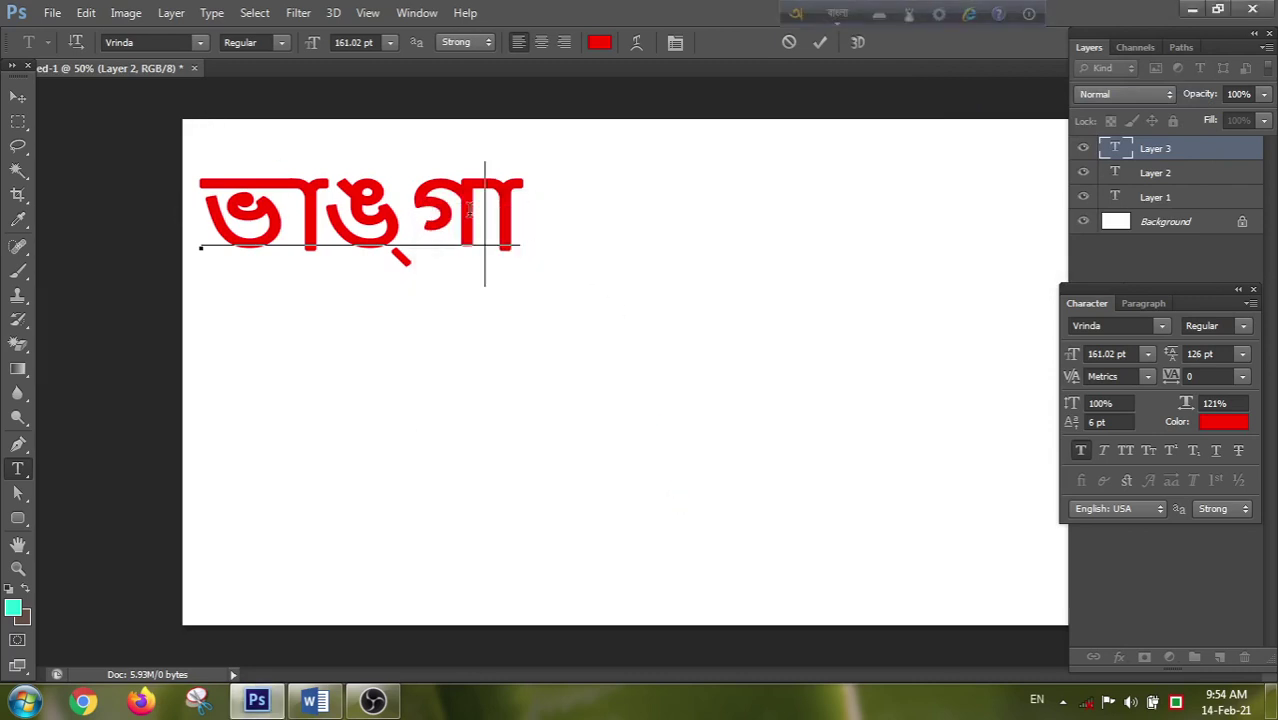
key("ctrl+a")
key("BackSpace")
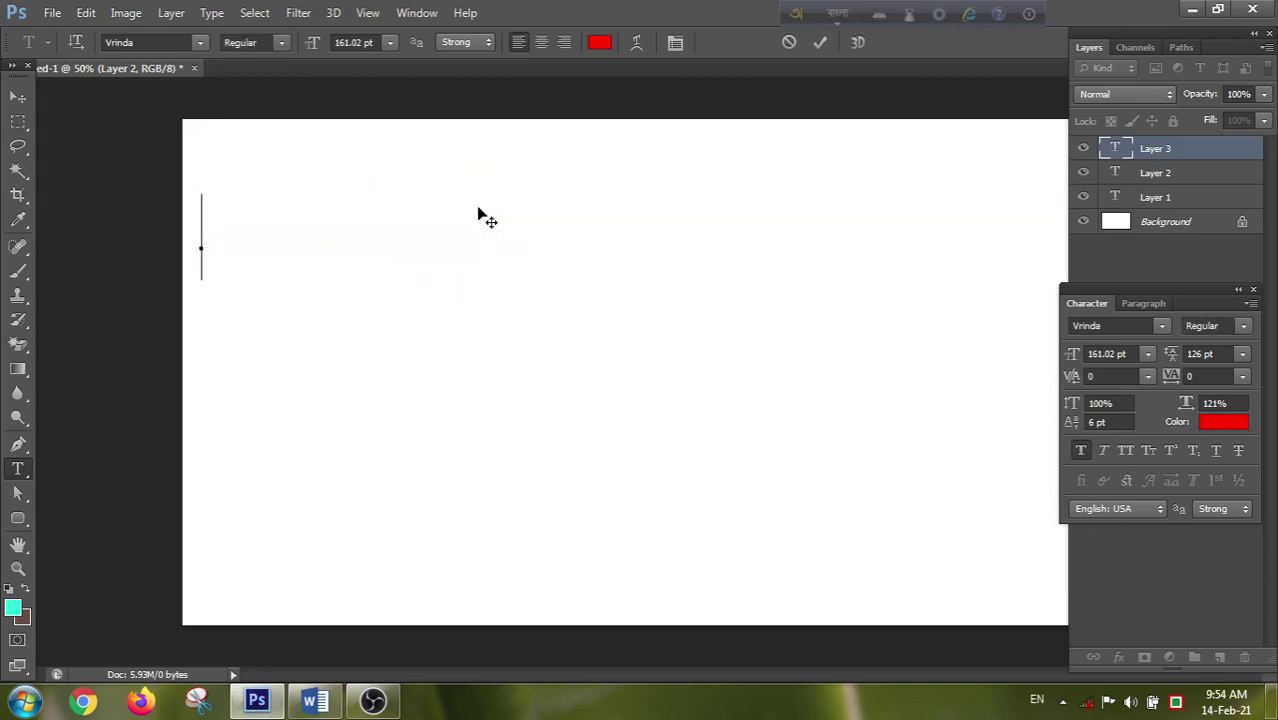
left_click(198, 43)
scroll(198, 158, "down", 5)
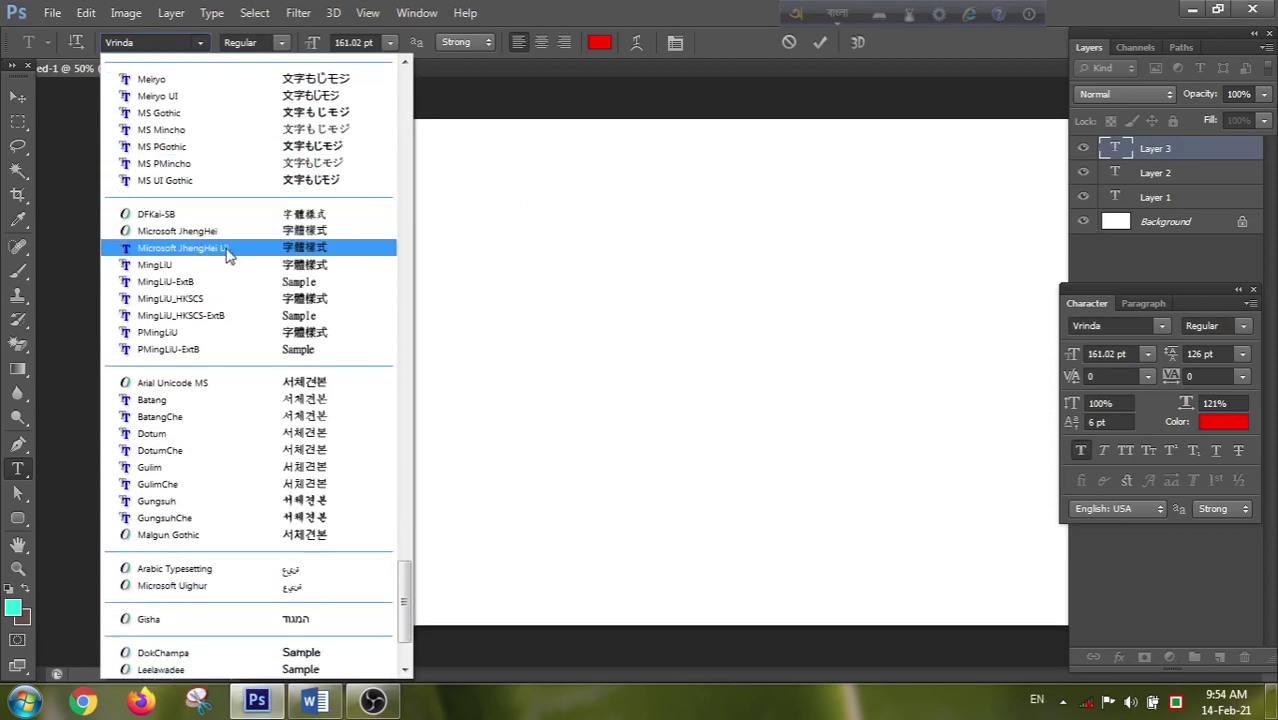
left_click(590, 222)
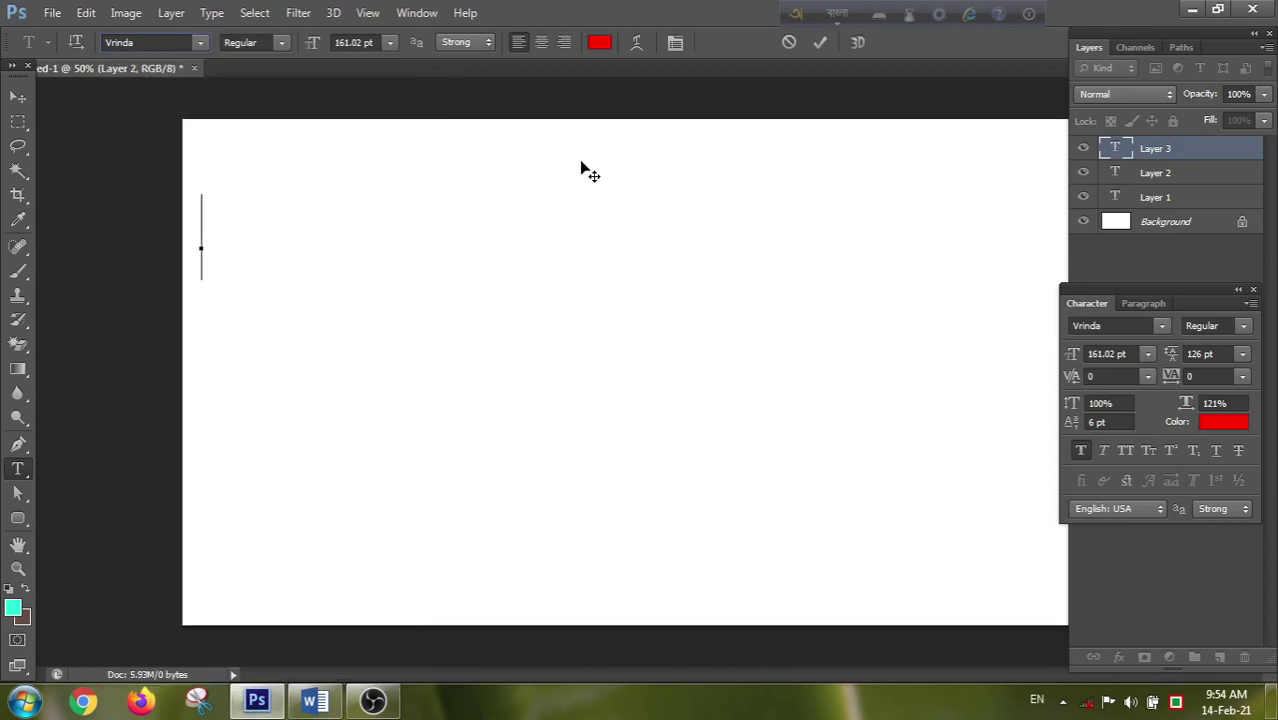
key("F12")
left_click(120, 42)
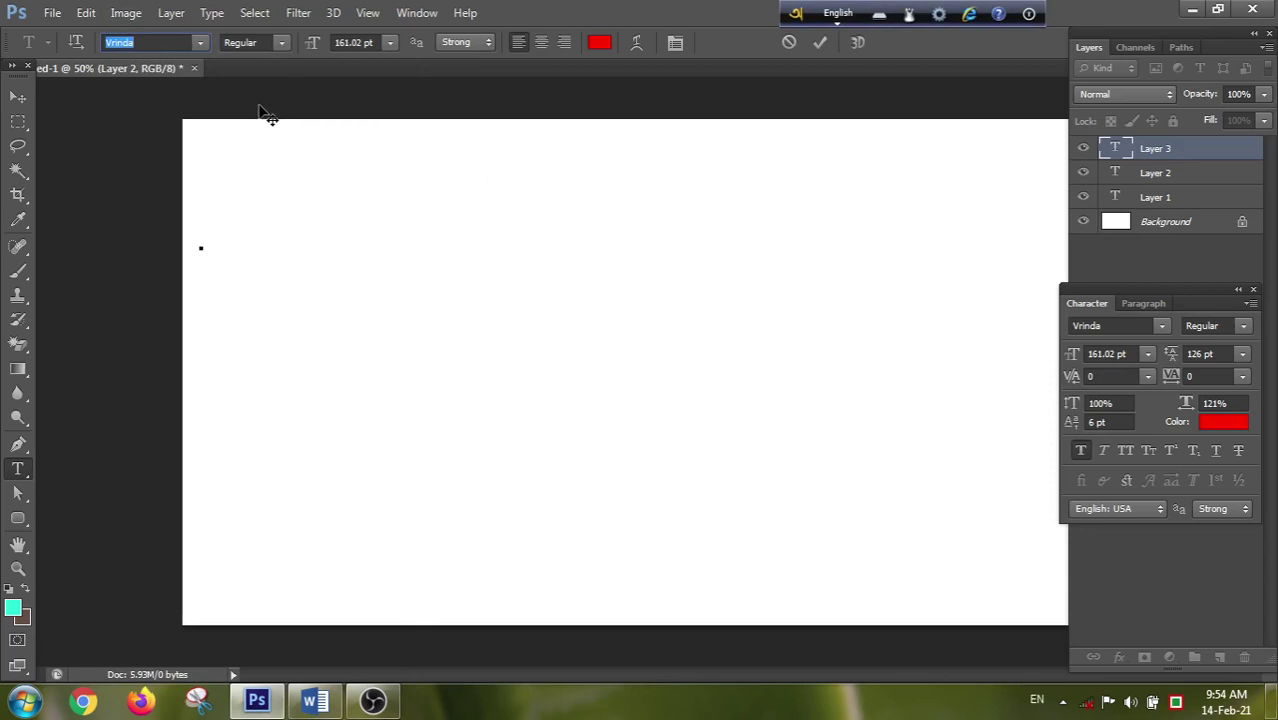
type("a")
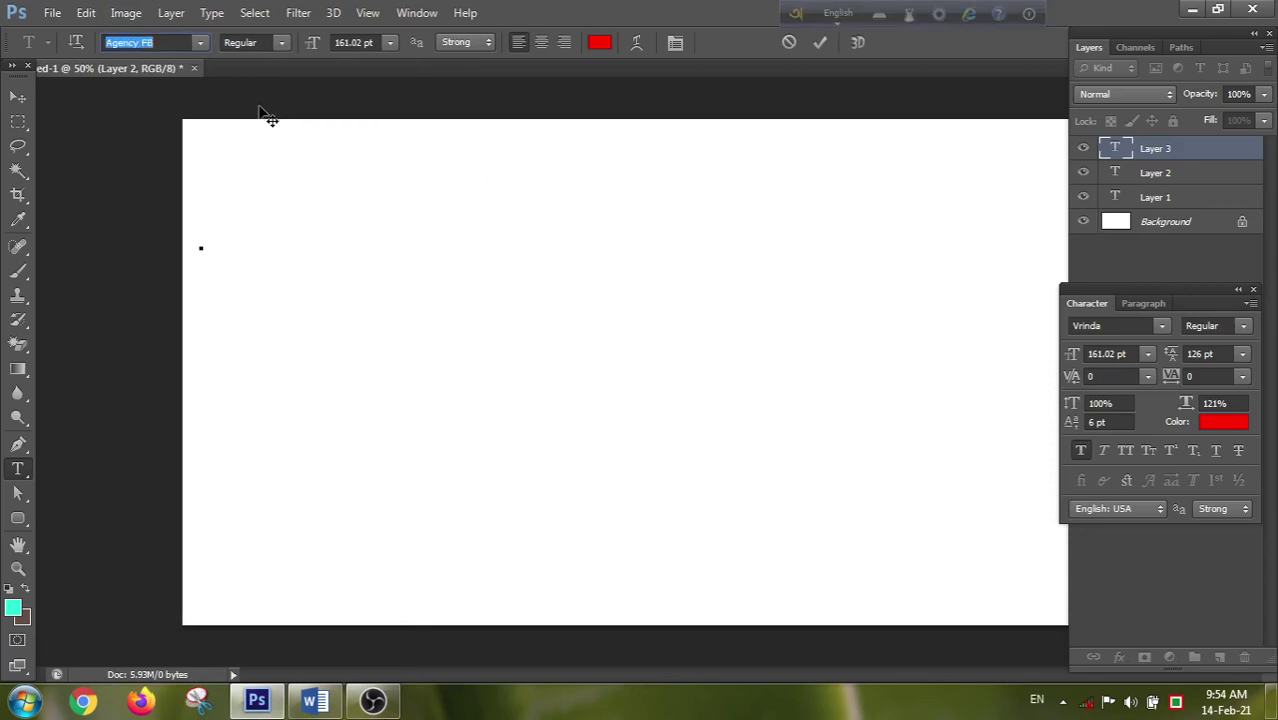
type("ra")
- Set the font of the empty text layer to the ANSI font SutonnyMJ
left_click(201, 45)
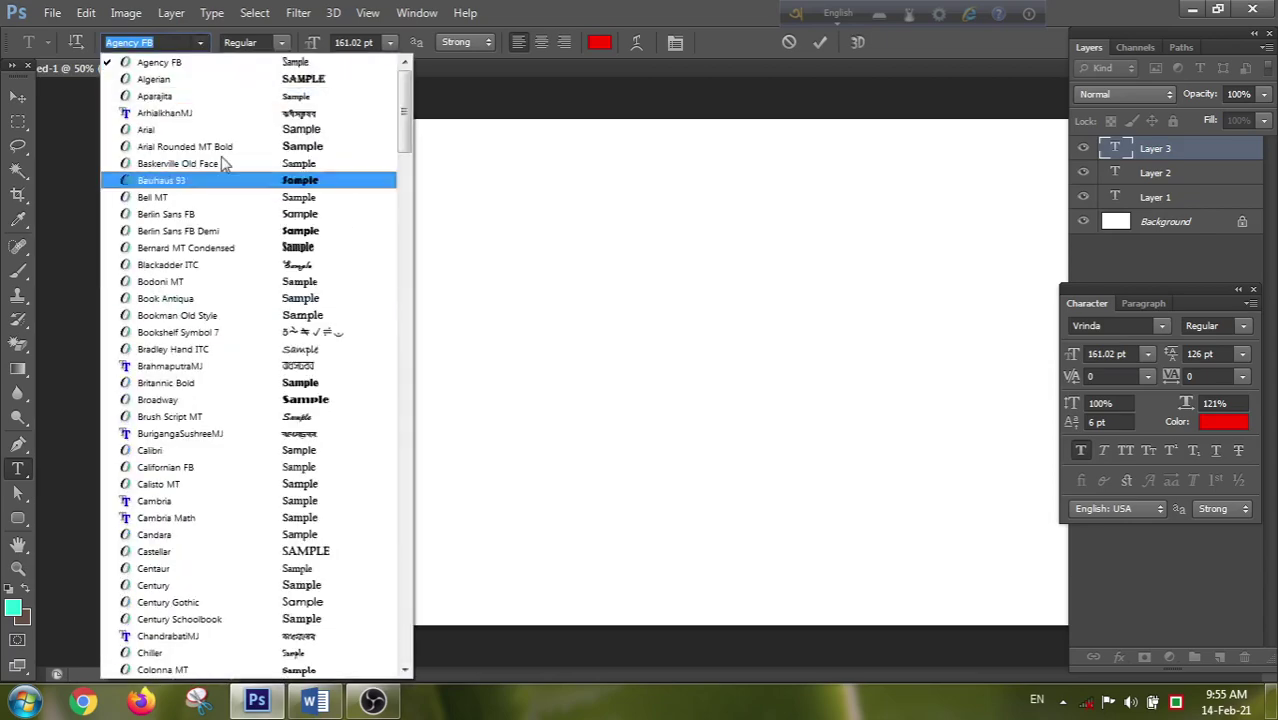
scroll(265, 348, "down", 15)
scroll(336, 337, "down", 15)
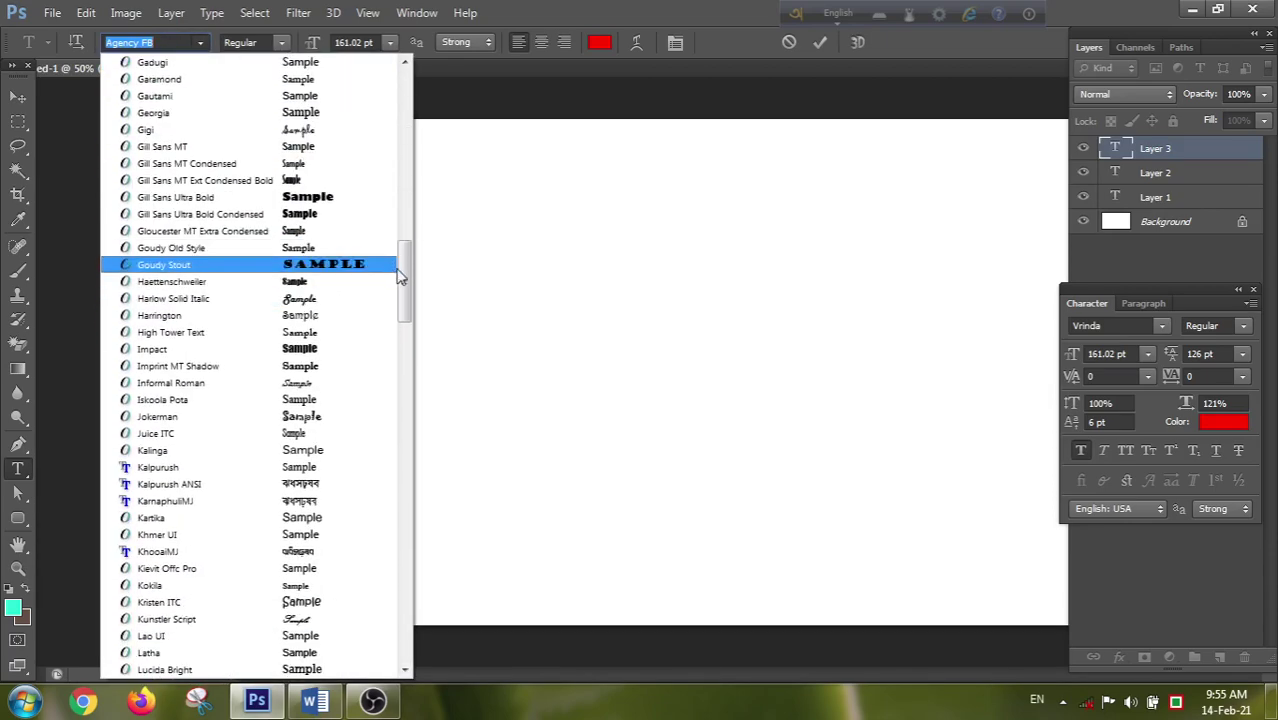
scroll(293, 403, "down", 15)
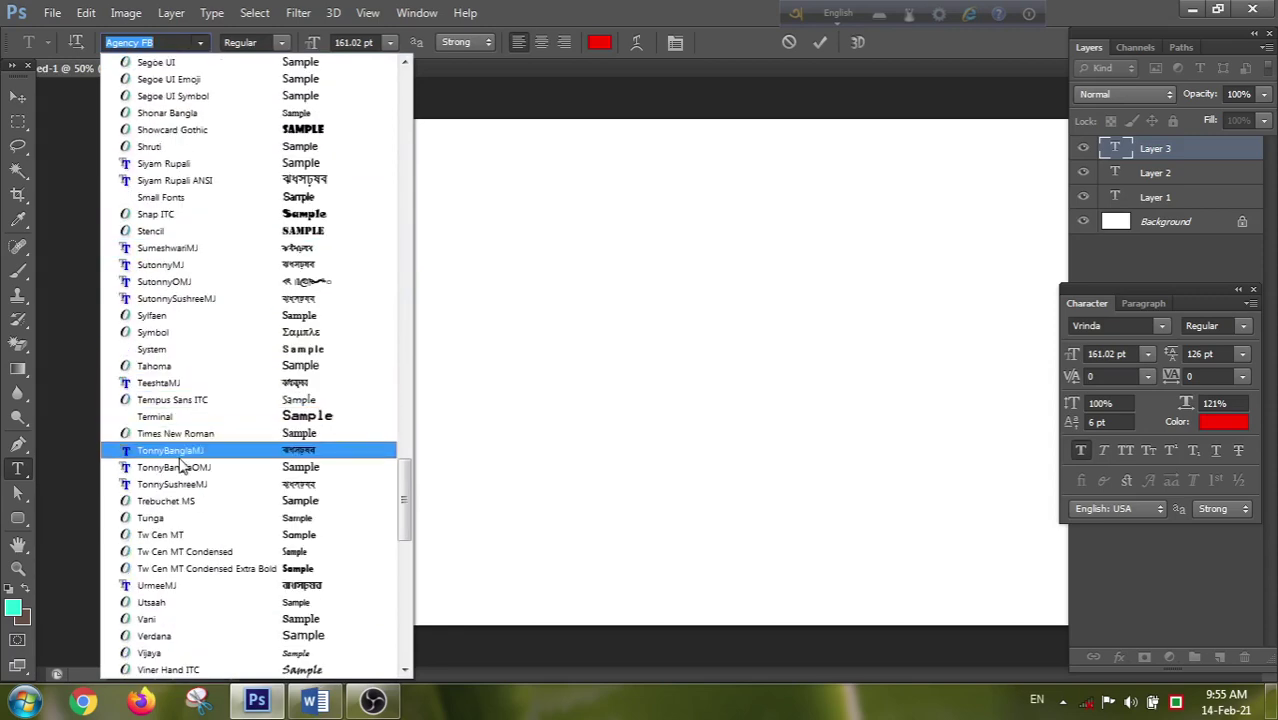
left_click(205, 262)
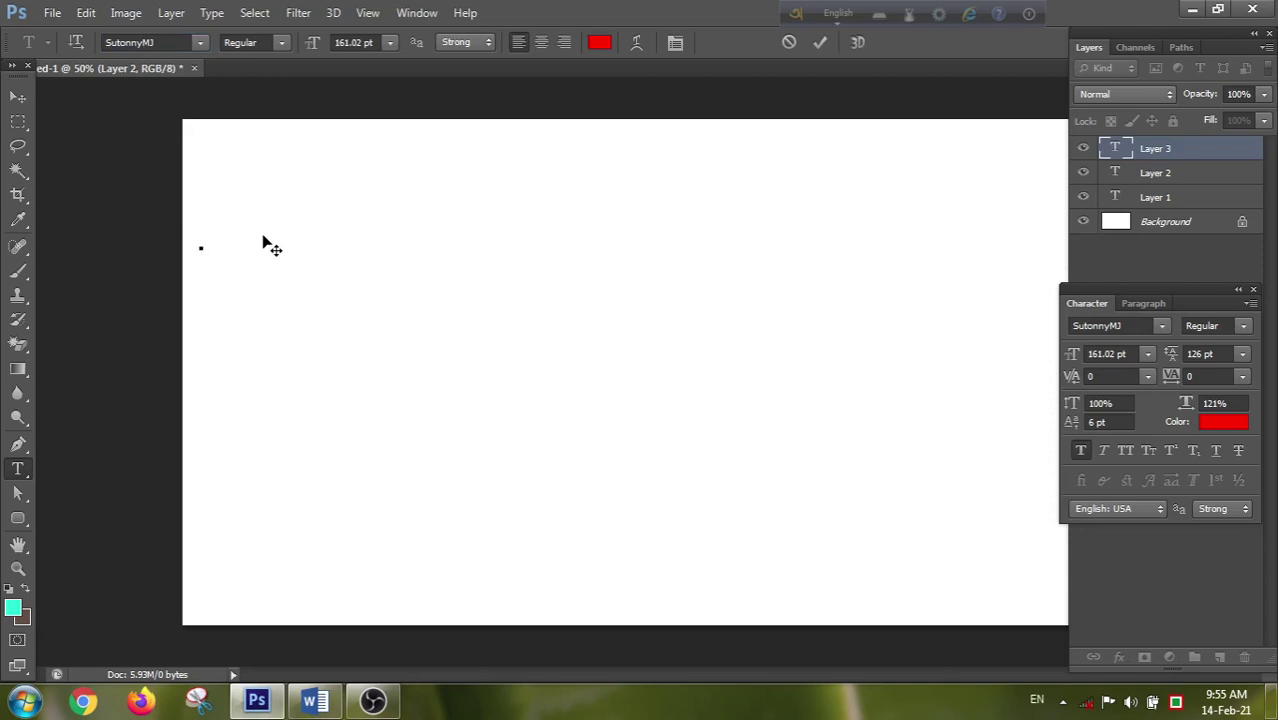
- Switch Avro back to Bangla and enter "আমার সোনার" phonetically on the text layer
key("F12")
type("amar")
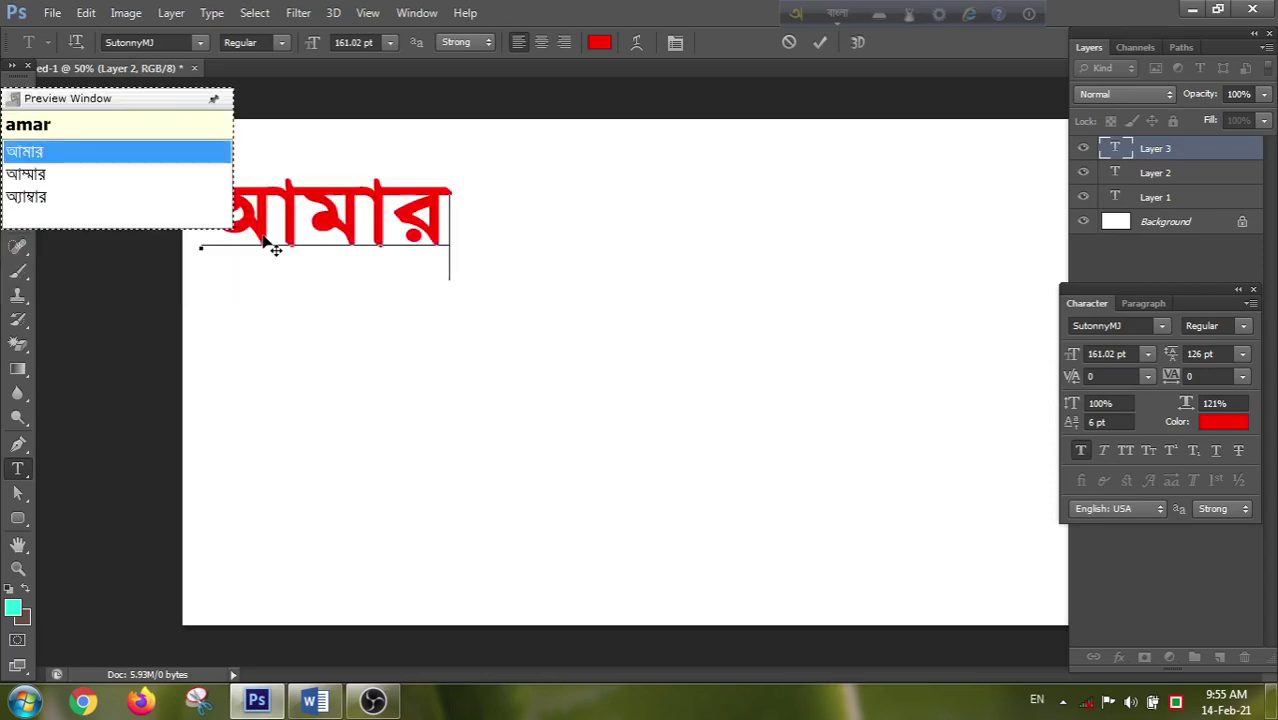
type(" s")
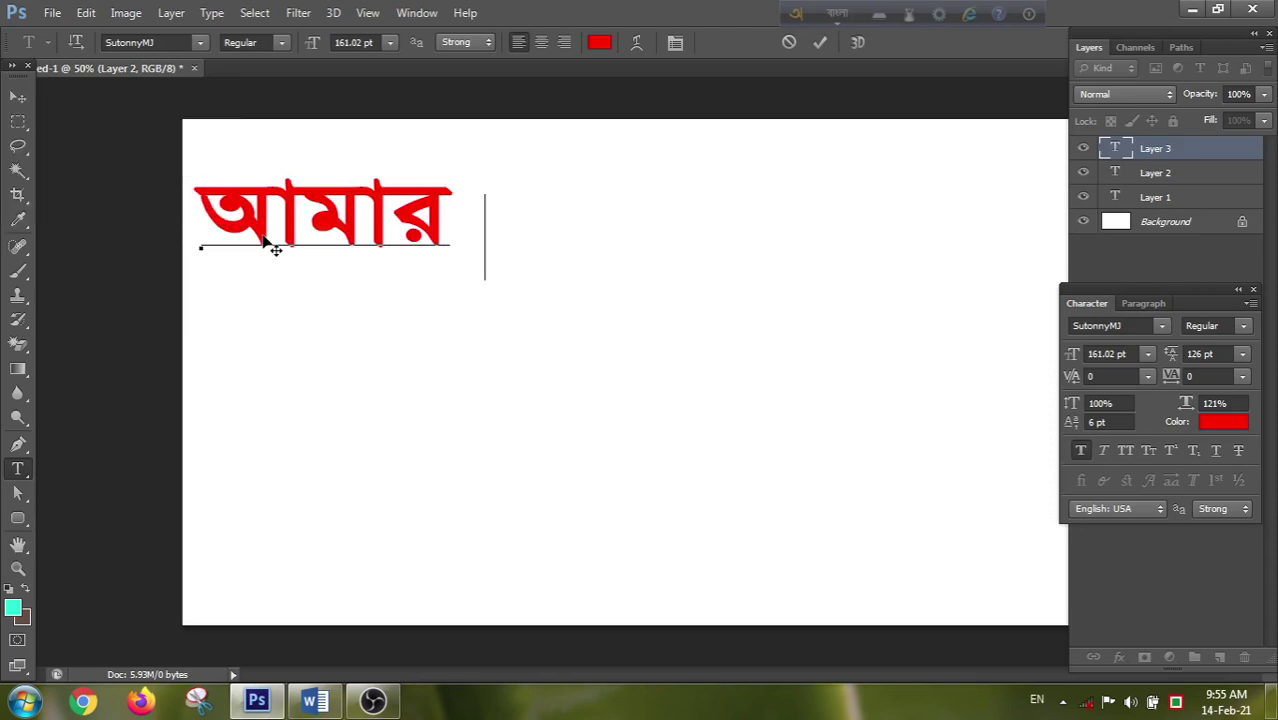
type("sOnar")
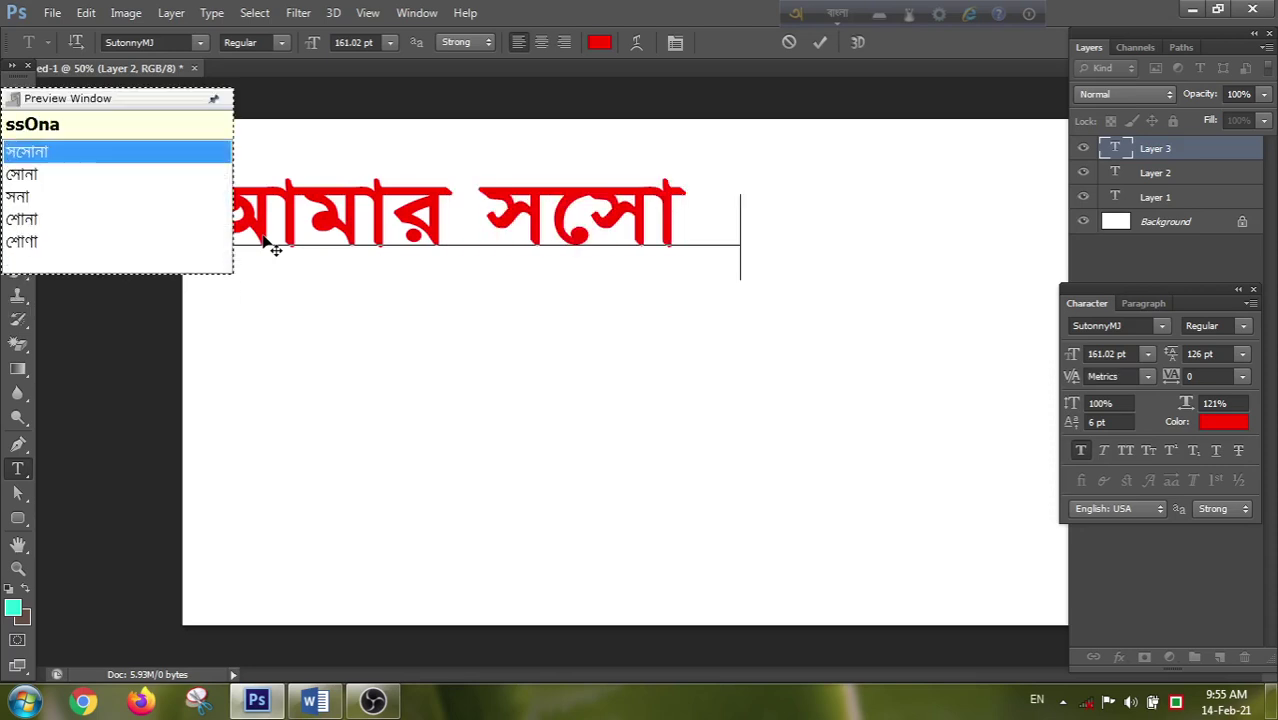
key("BackSpace")
key("BackSpace")
key("BackSpace")
key("BackSpace")
key("BackSpace")
key("BackSpace")
key("BackSpace")
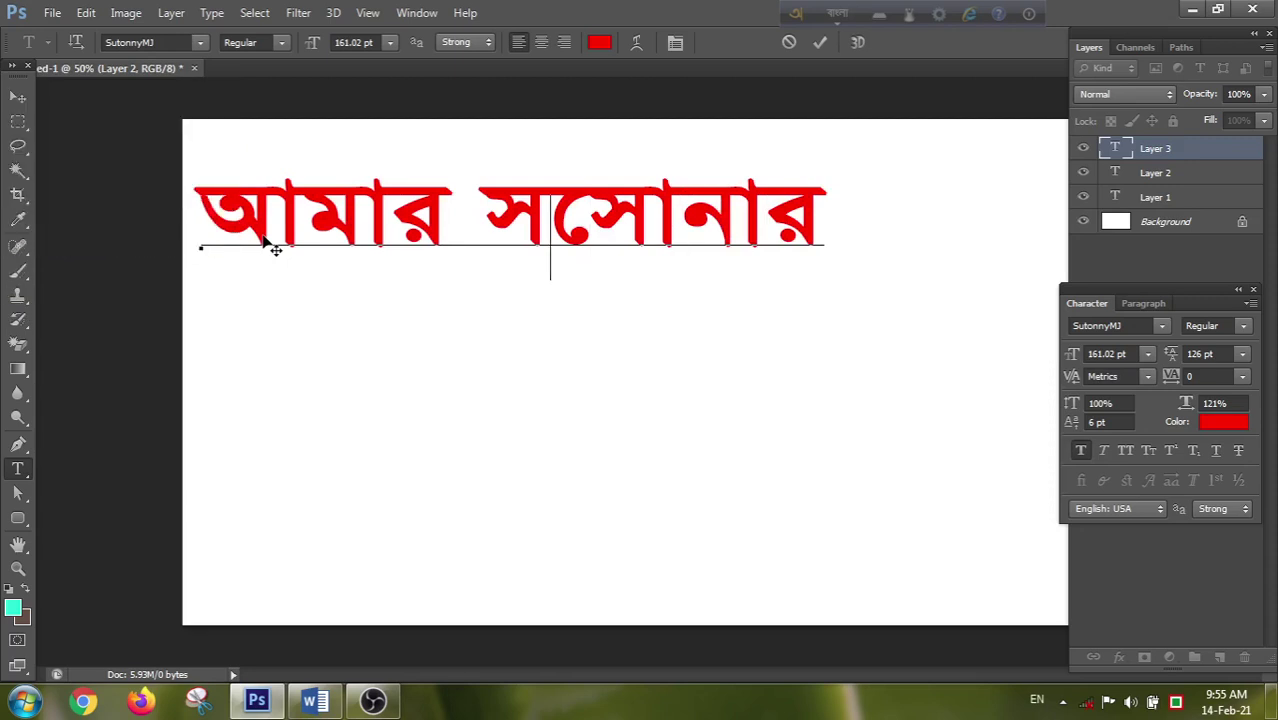
type("sO")
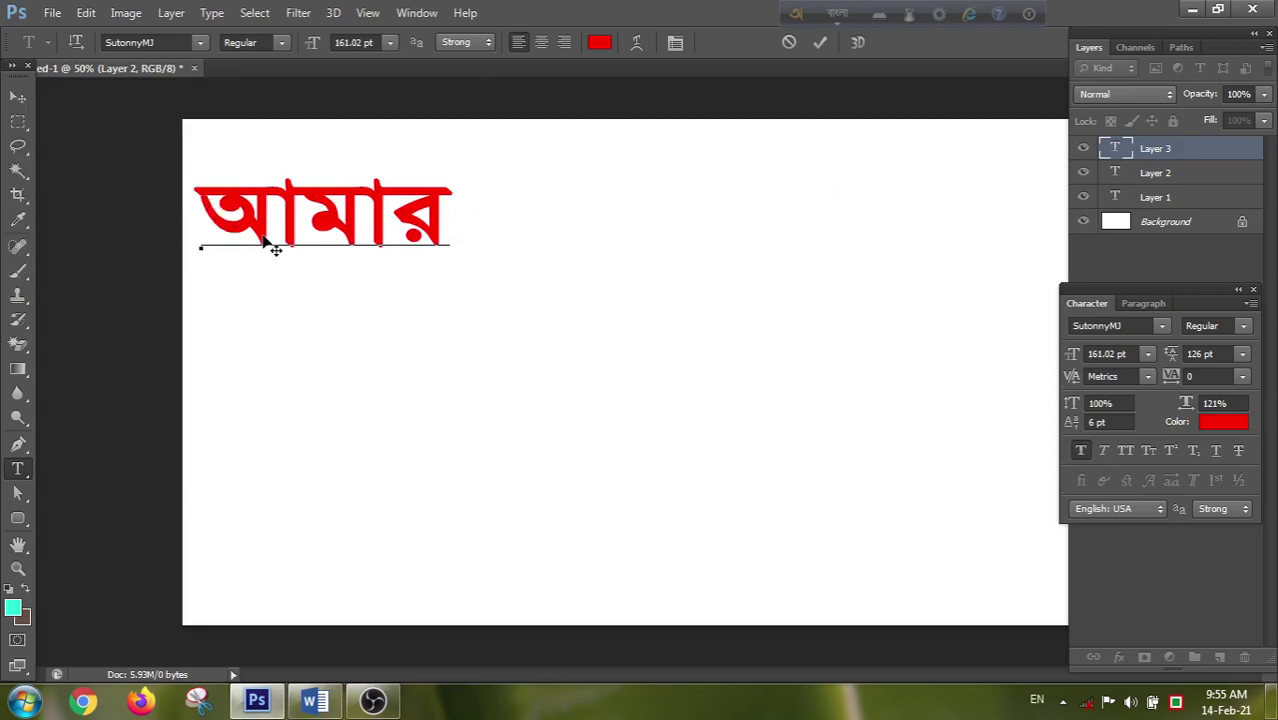
type("nar")
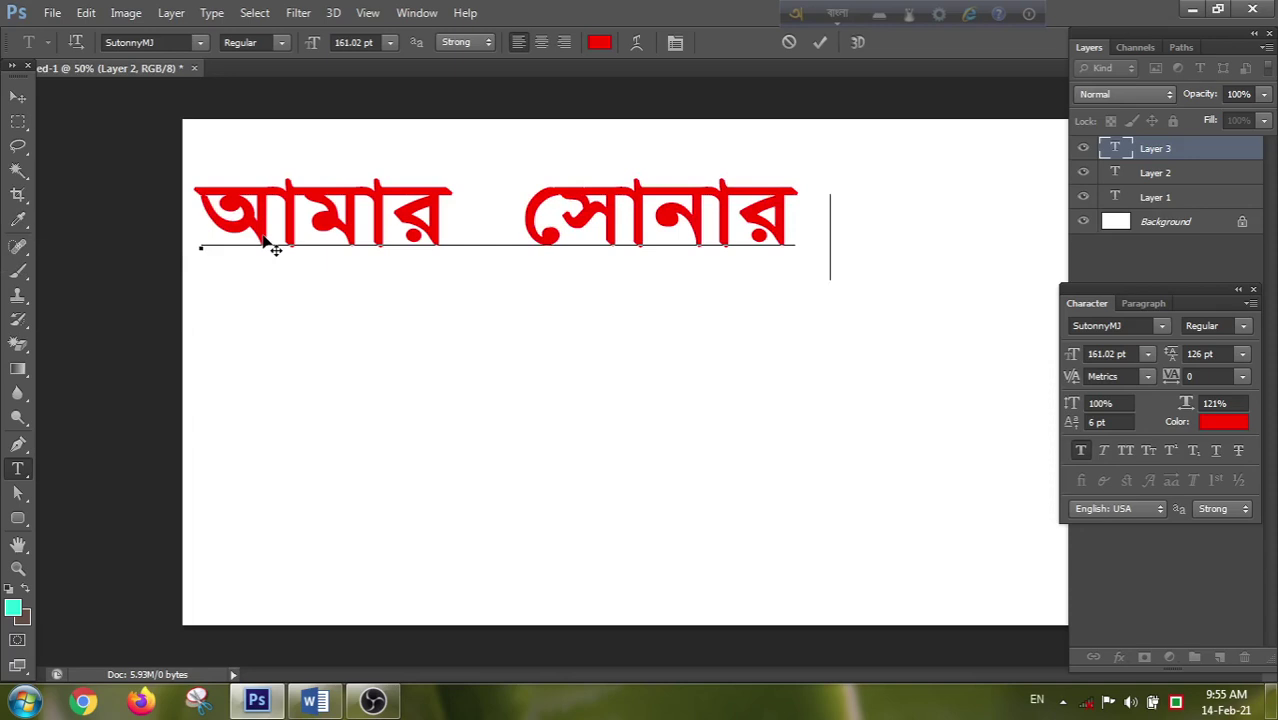
- Add a second text line with the conjunct word "ভাঙ্গা", entered phonetically as "bhaNgga"
key("Return")
type("bha")
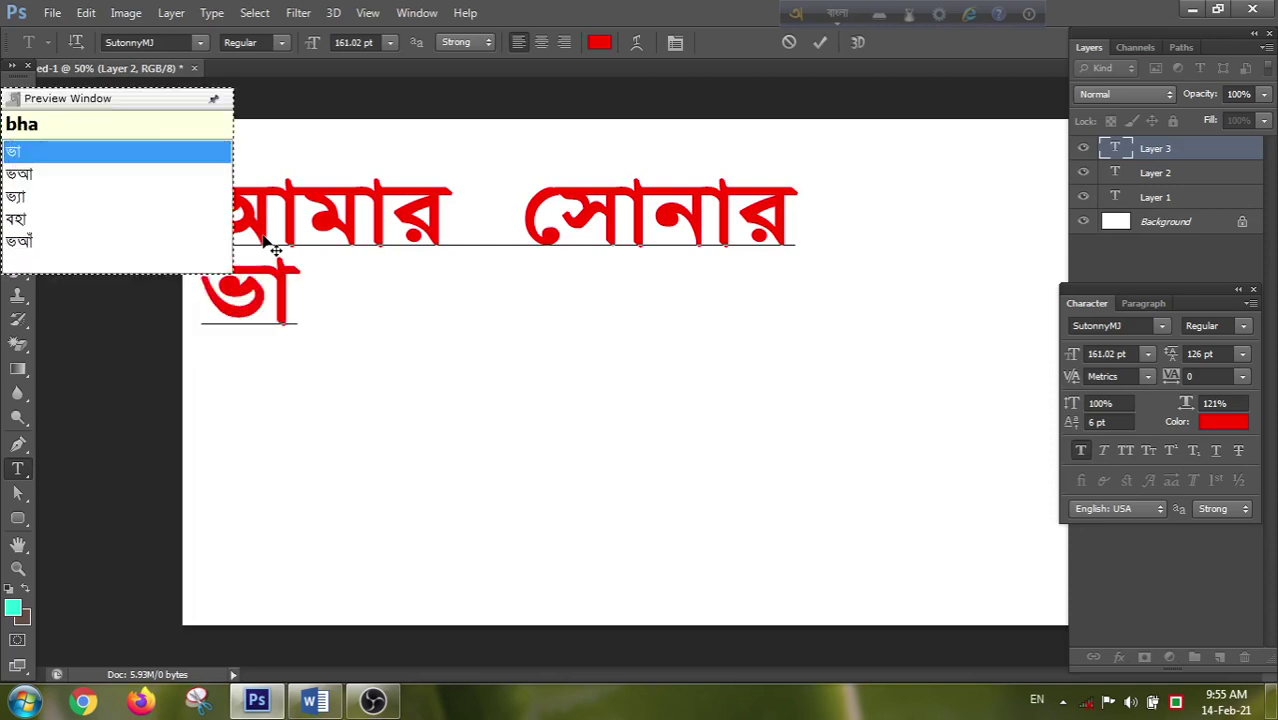
type("Ng")
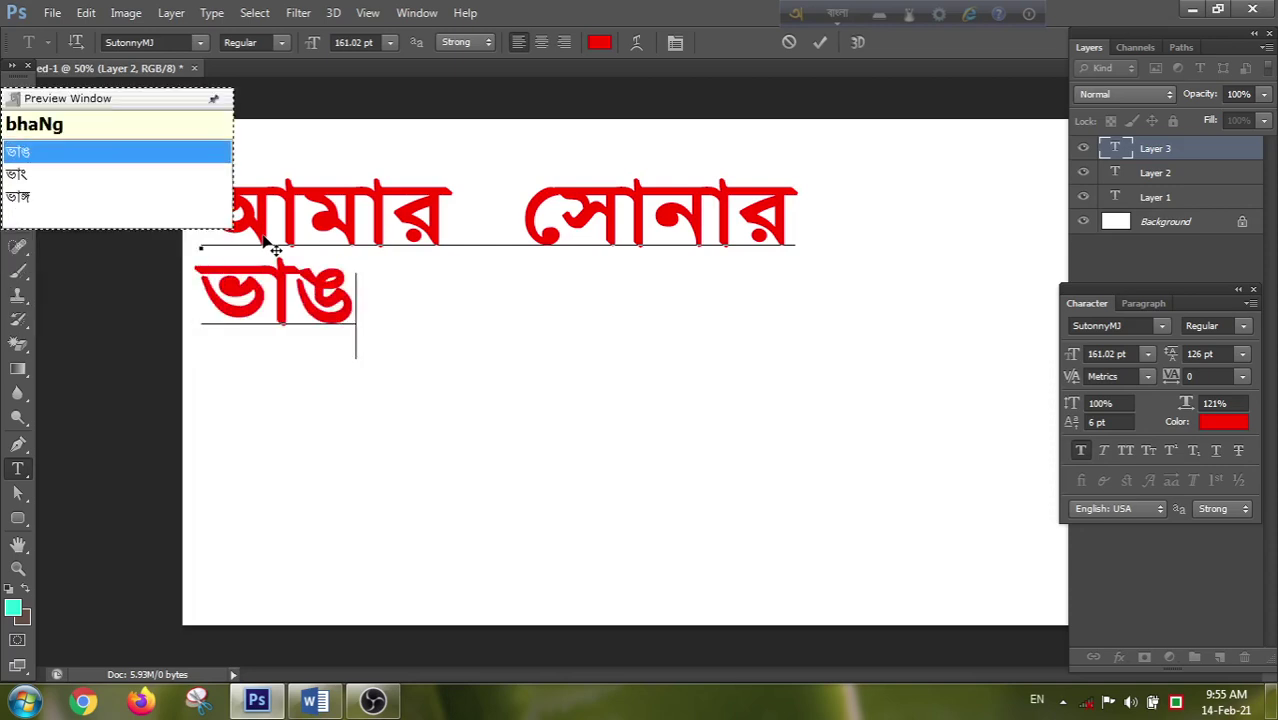
type("ga")
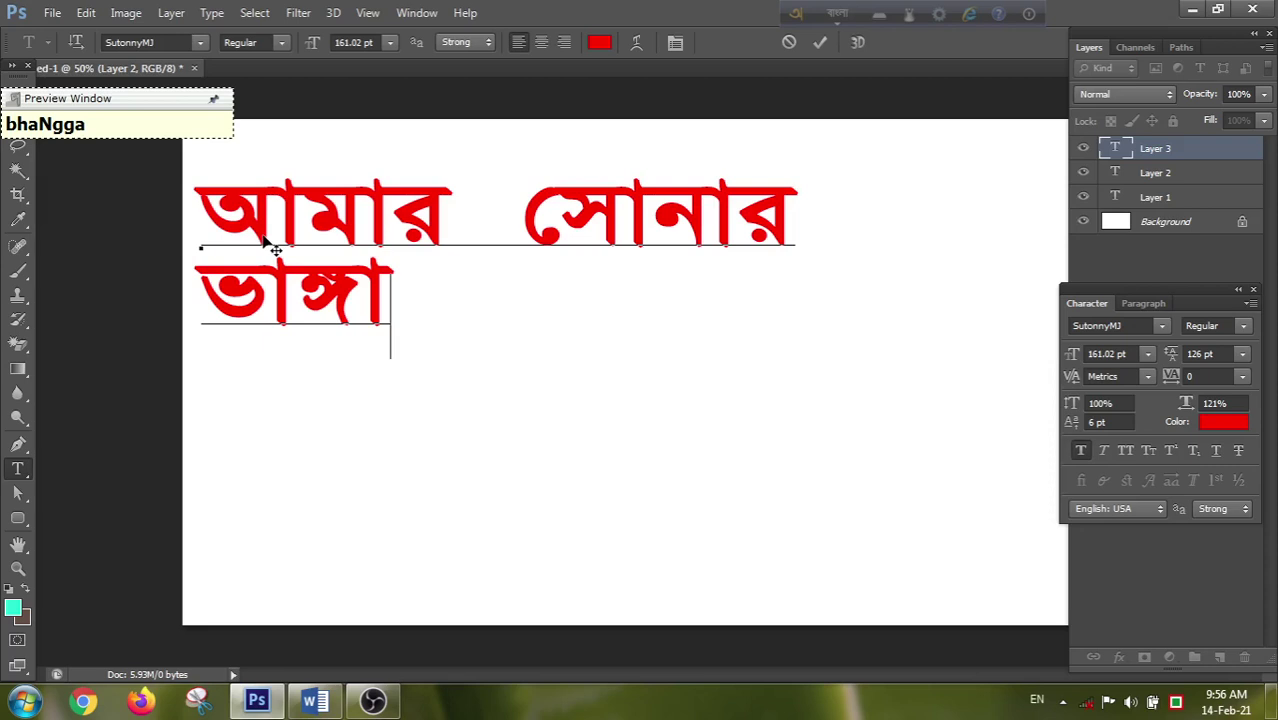
- Review the output mode choices of Avro Keyboard and of the Bijoy keyboard
left_click(937, 15)
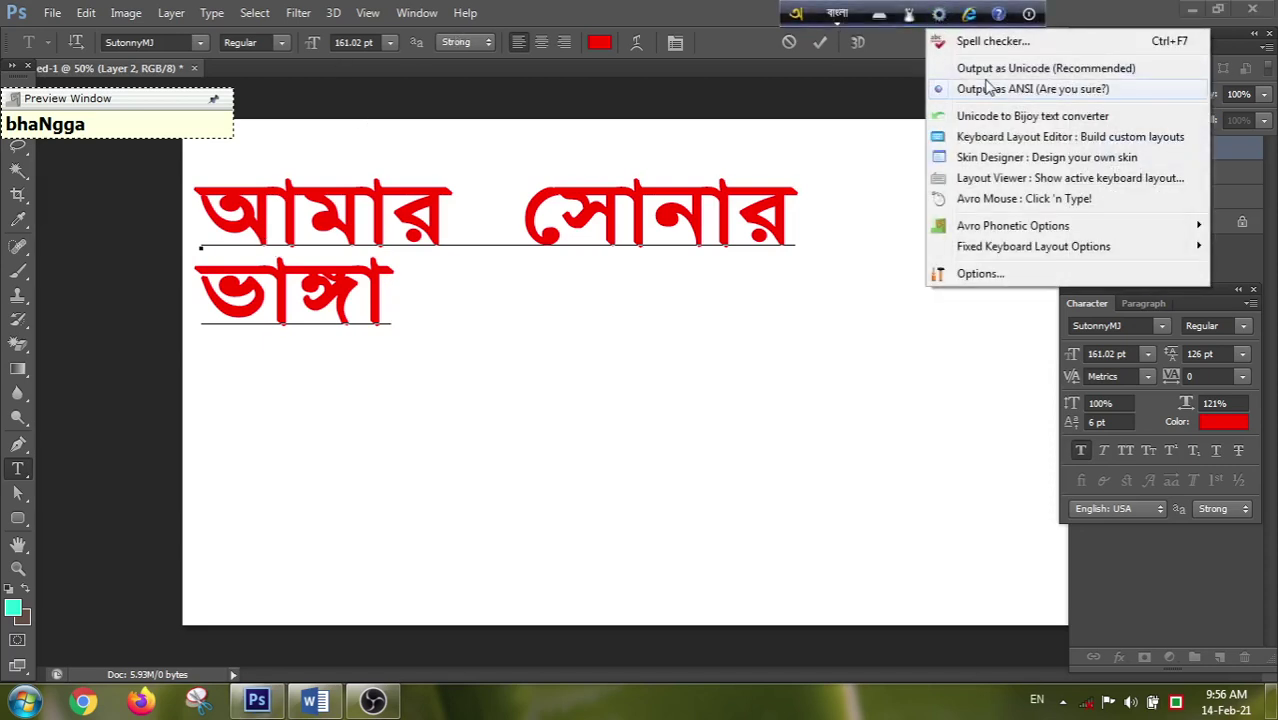
left_click(1178, 704)
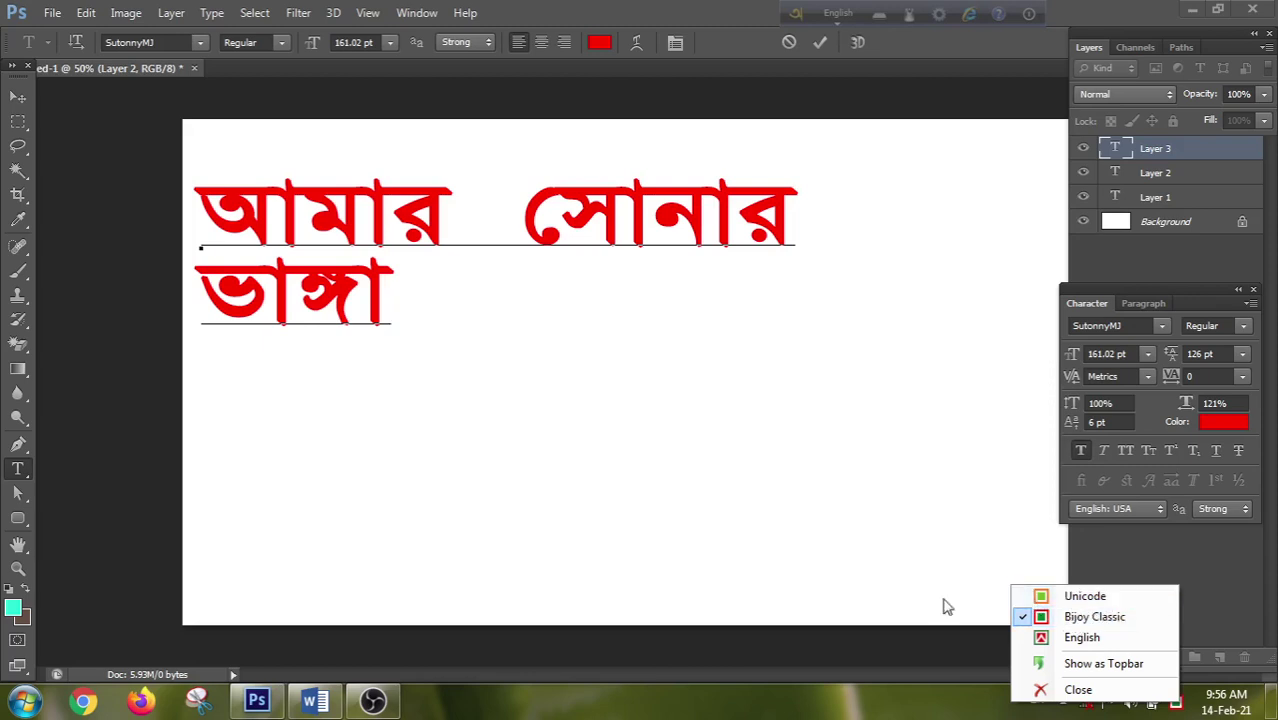
- Switch to Word and start a WordArt object with the arched black style, third in the gallery's first row
left_click(305, 705)
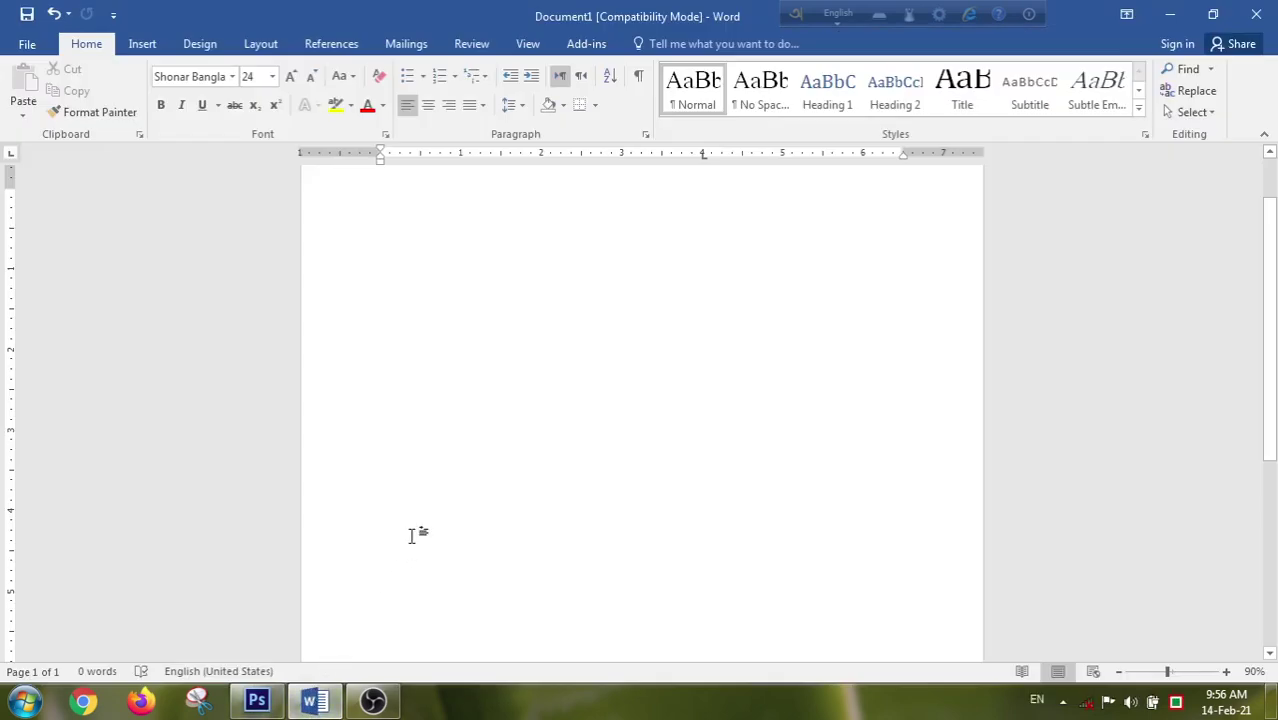
left_click(144, 45)
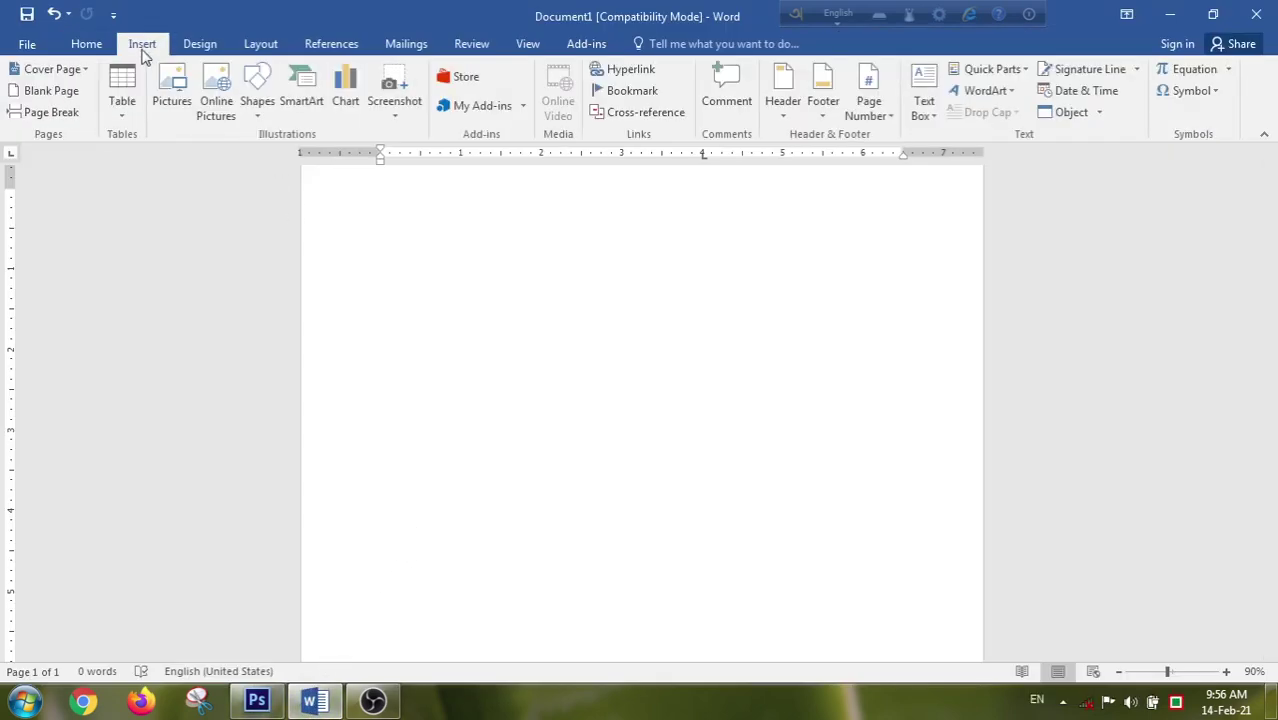
left_click(982, 90)
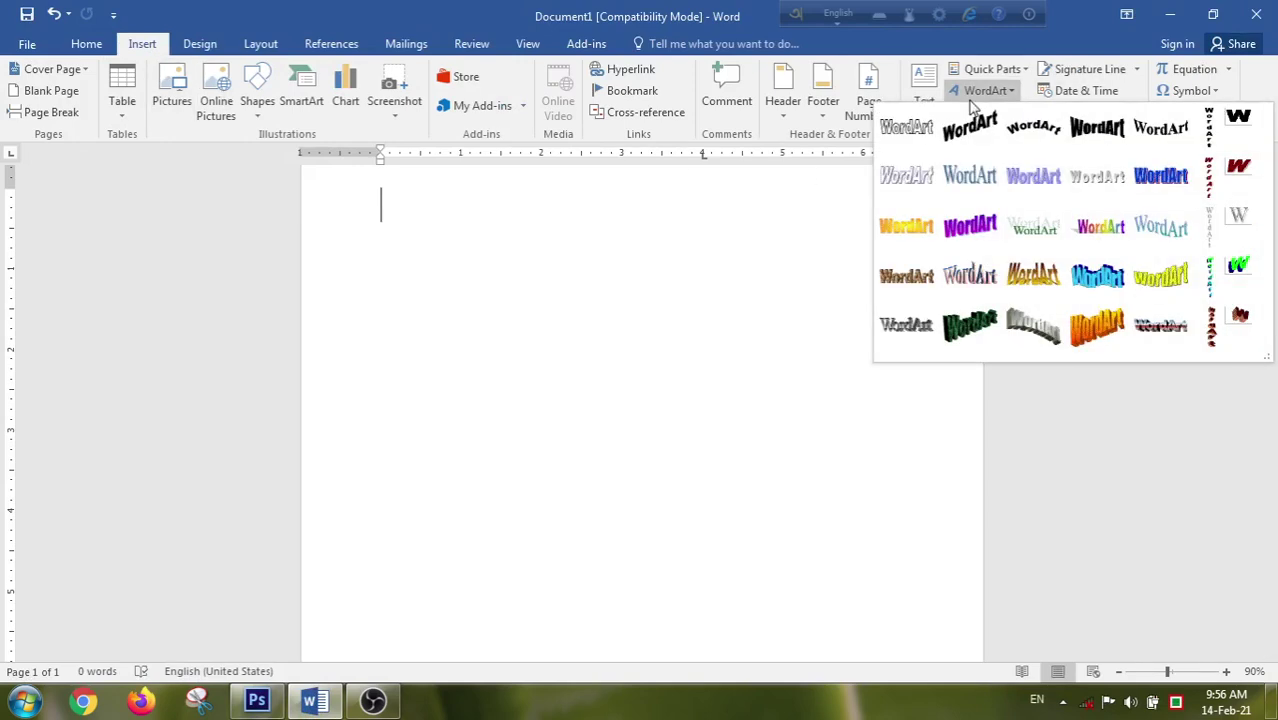
left_click(1045, 137)
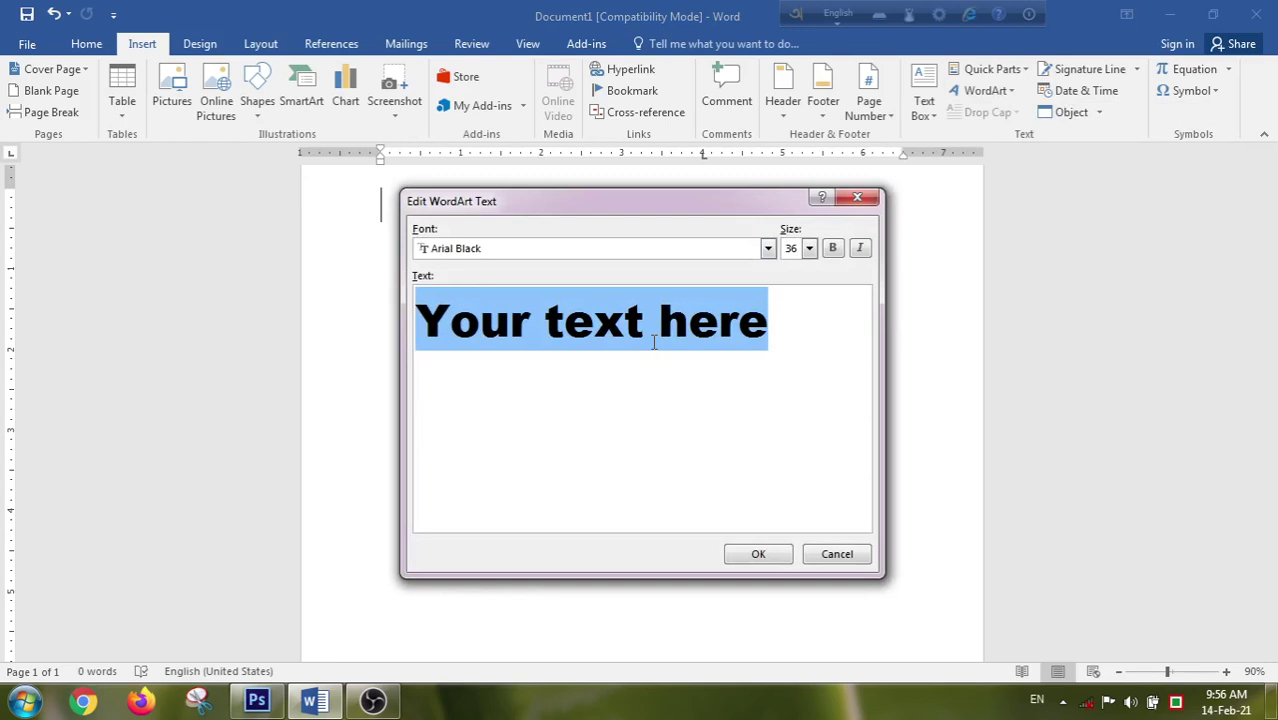
left_click(767, 250)
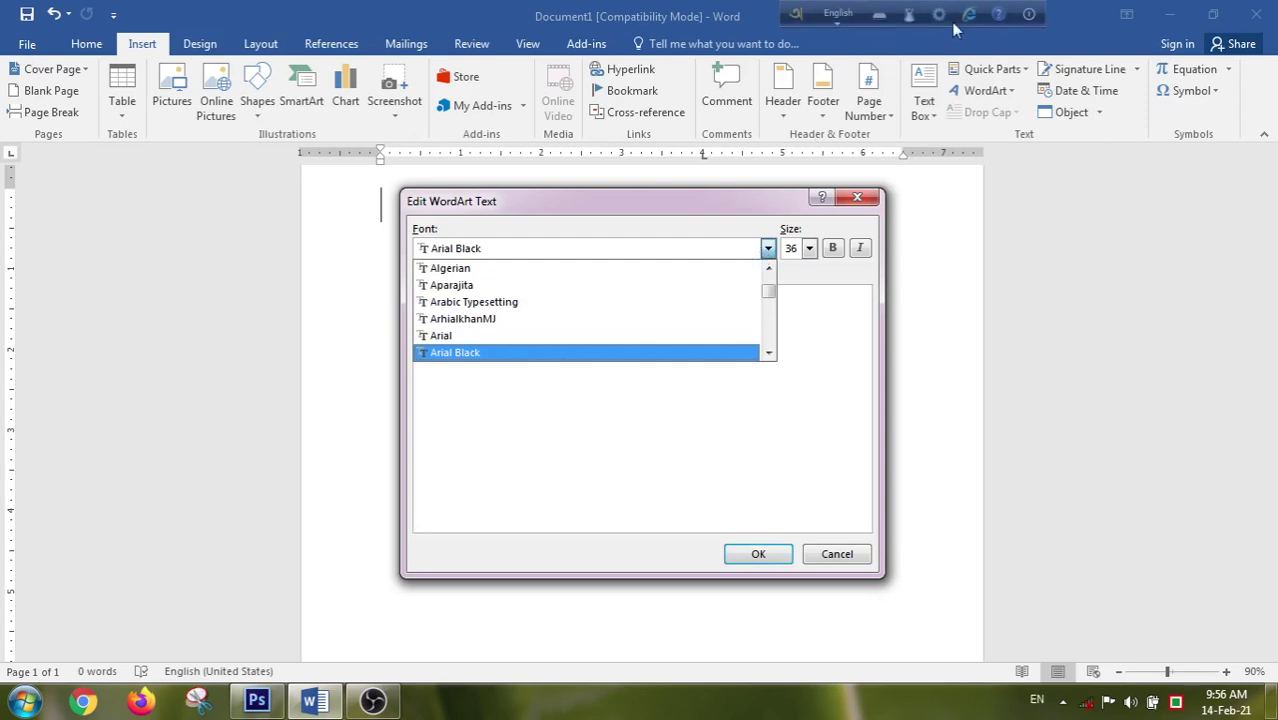
scroll(533, 291, "down", 2)
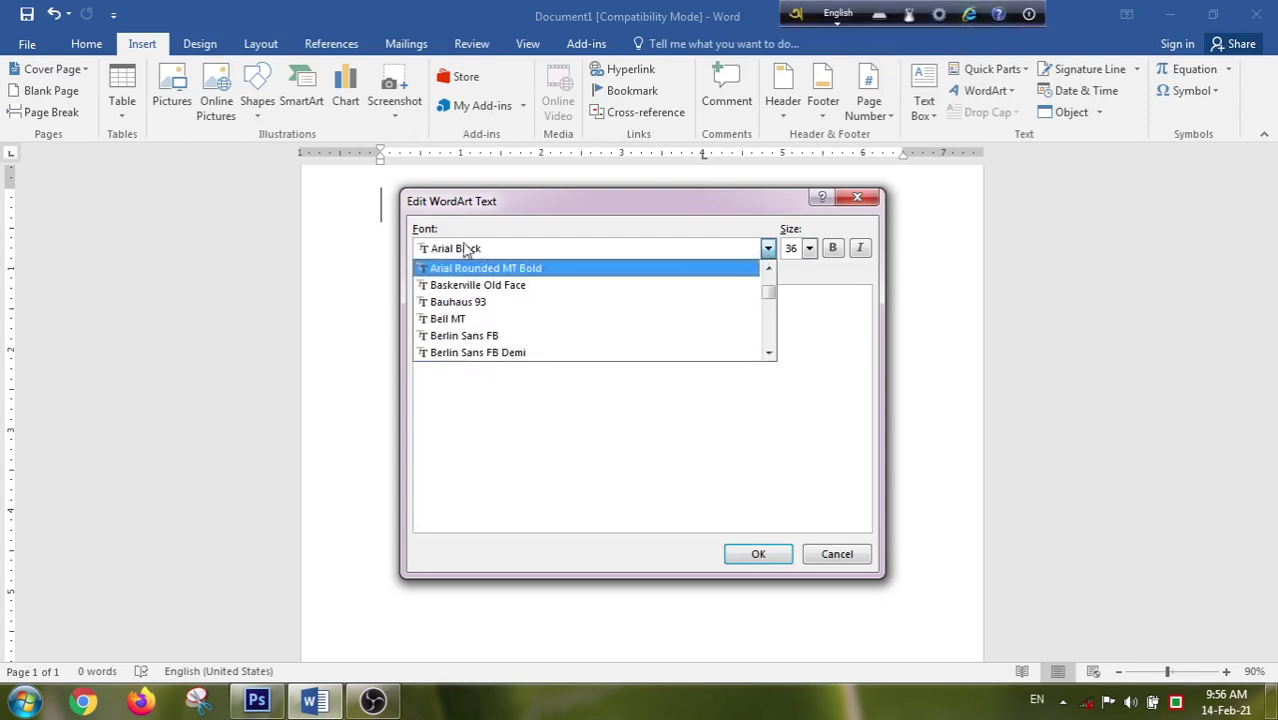
left_click(449, 250)
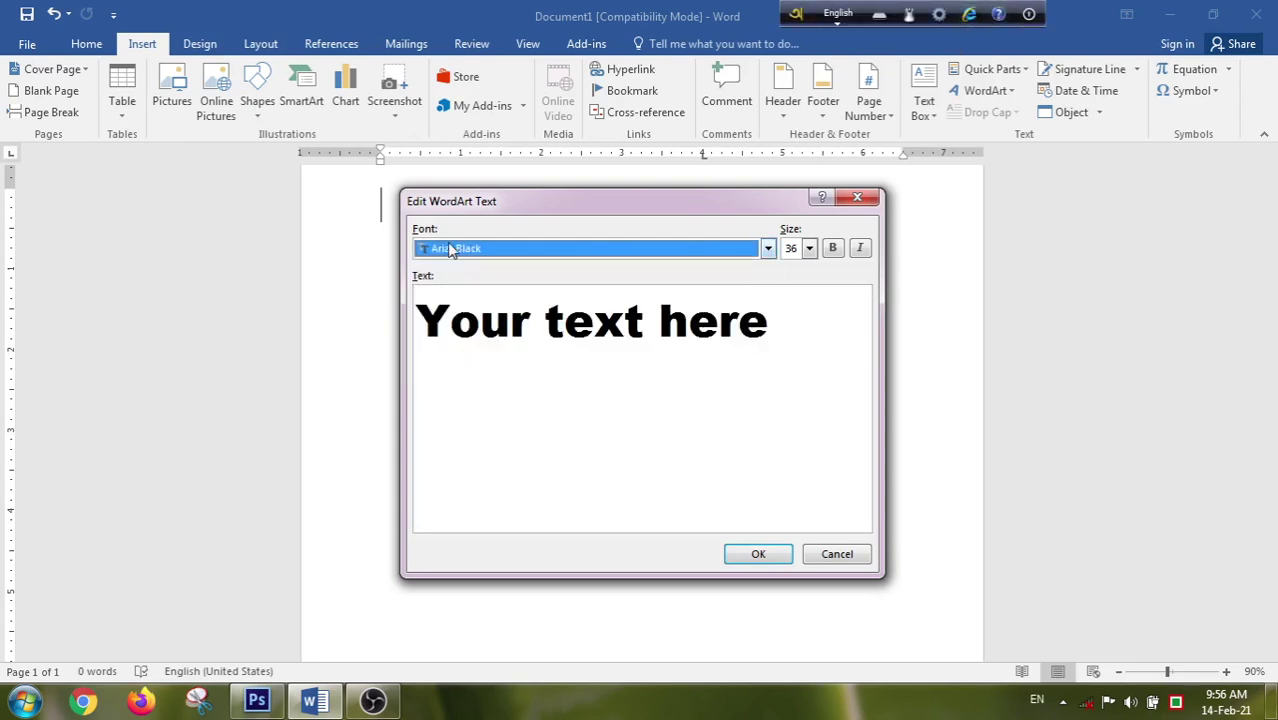
left_click(767, 249)
scroll(635, 297, "down", 5)
scroll(625, 293, "down", 6)
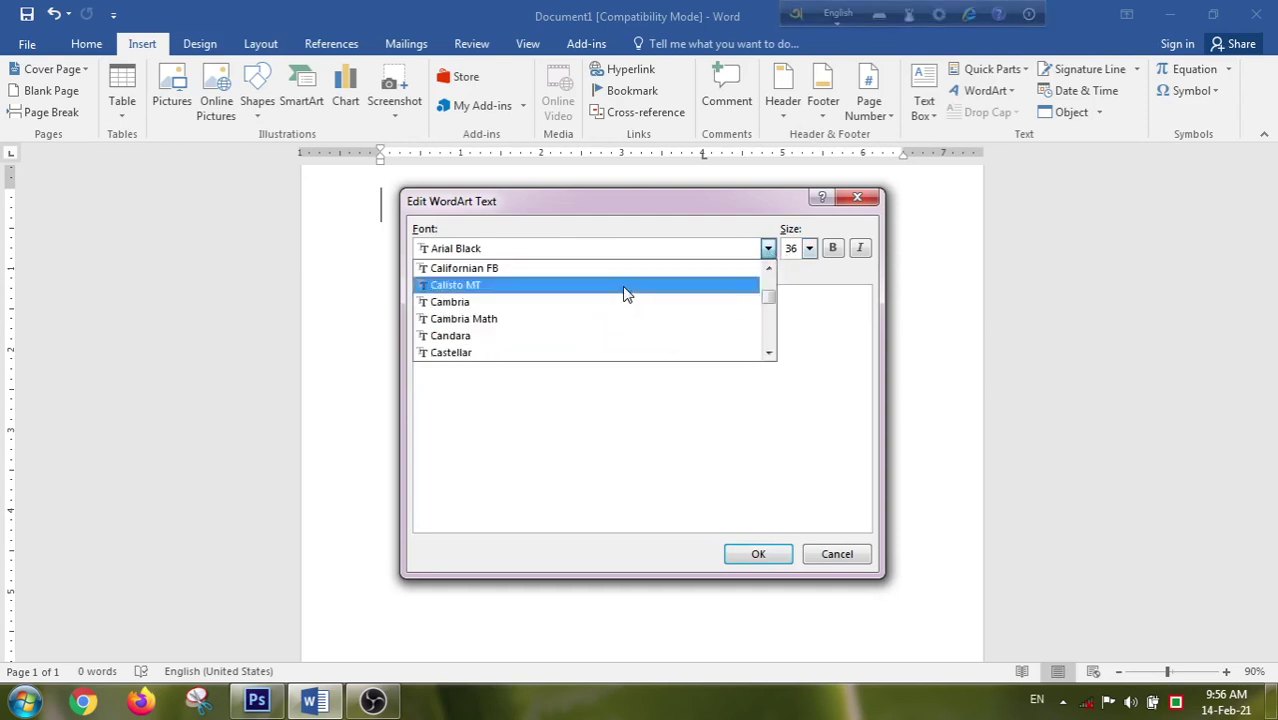
scroll(660, 293, "up", 2)
left_click(793, 385)
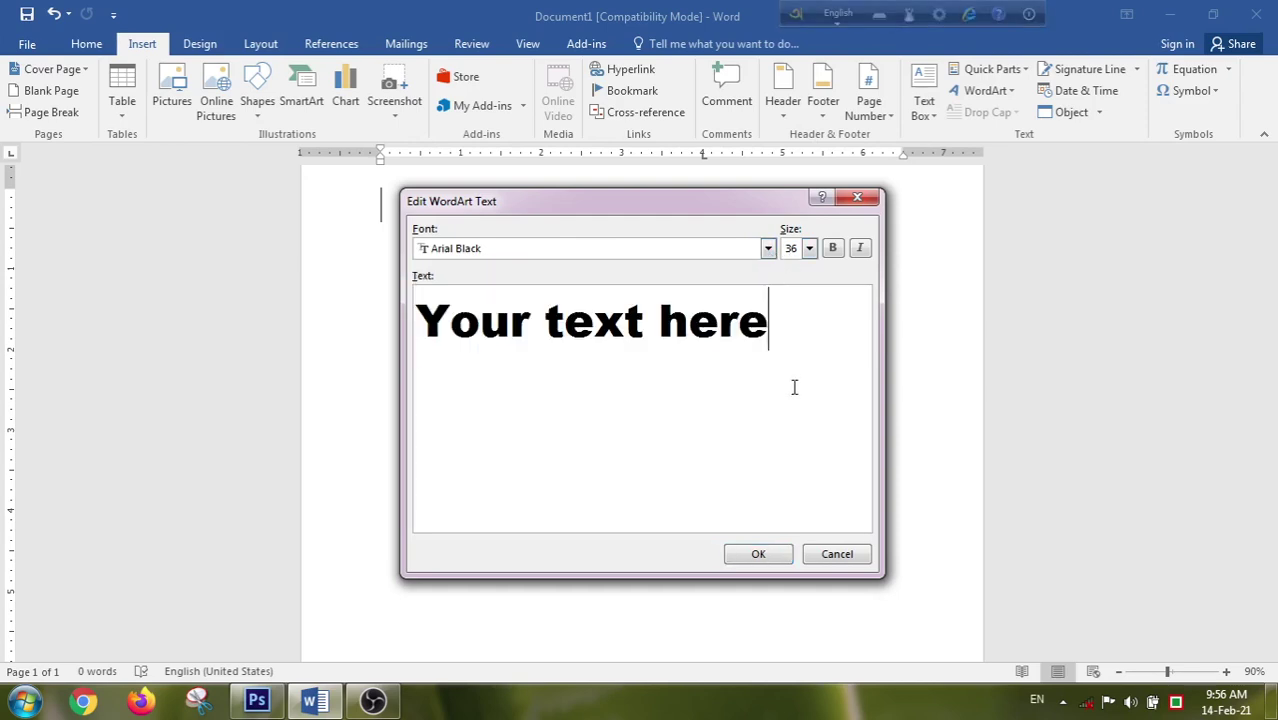
- Clear the placeholder text from the WordArt text being edited
left_click_drag(767, 345, 420, 322)
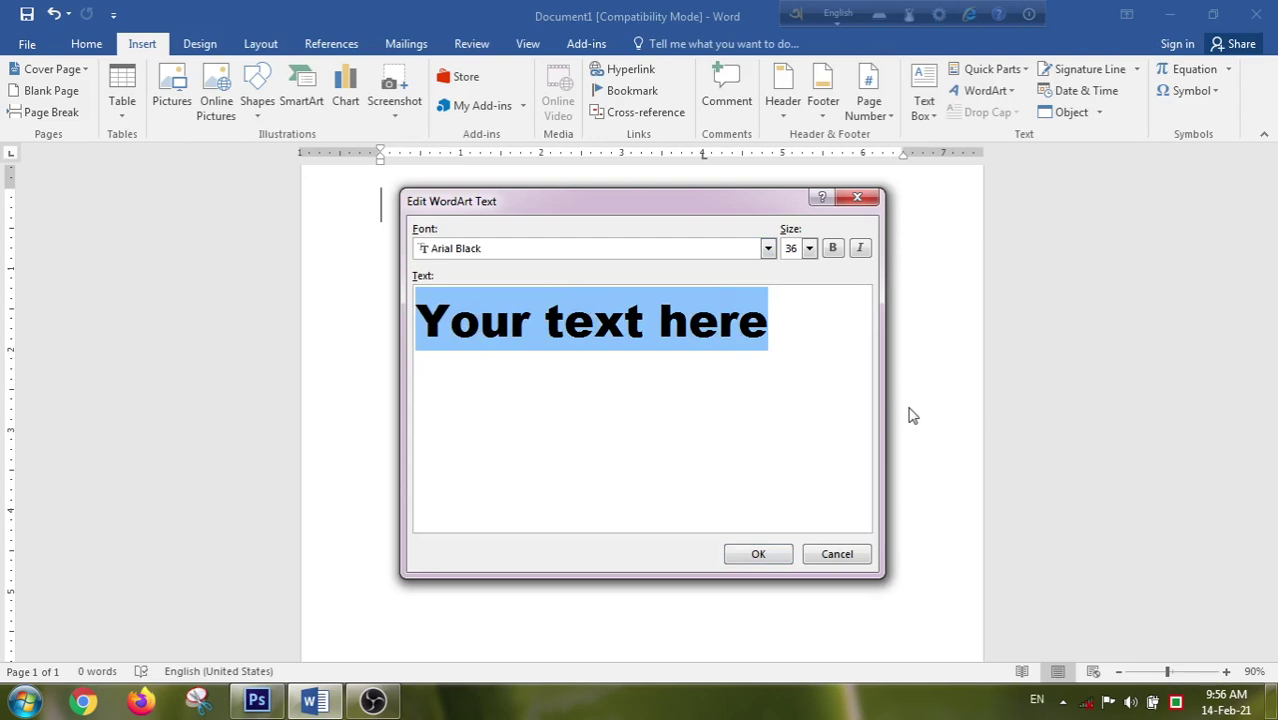
type("&")
key("BackSpace")
type("Av")
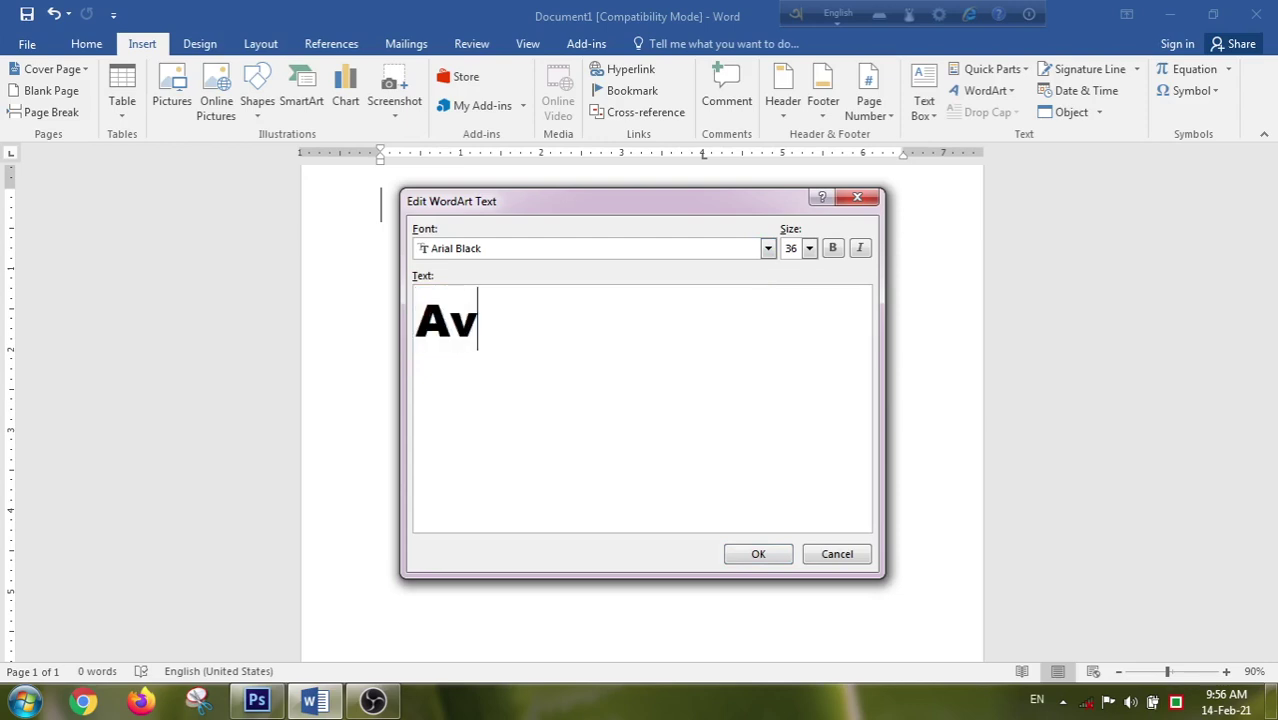
key("BackSpace")
key("BackSpace")
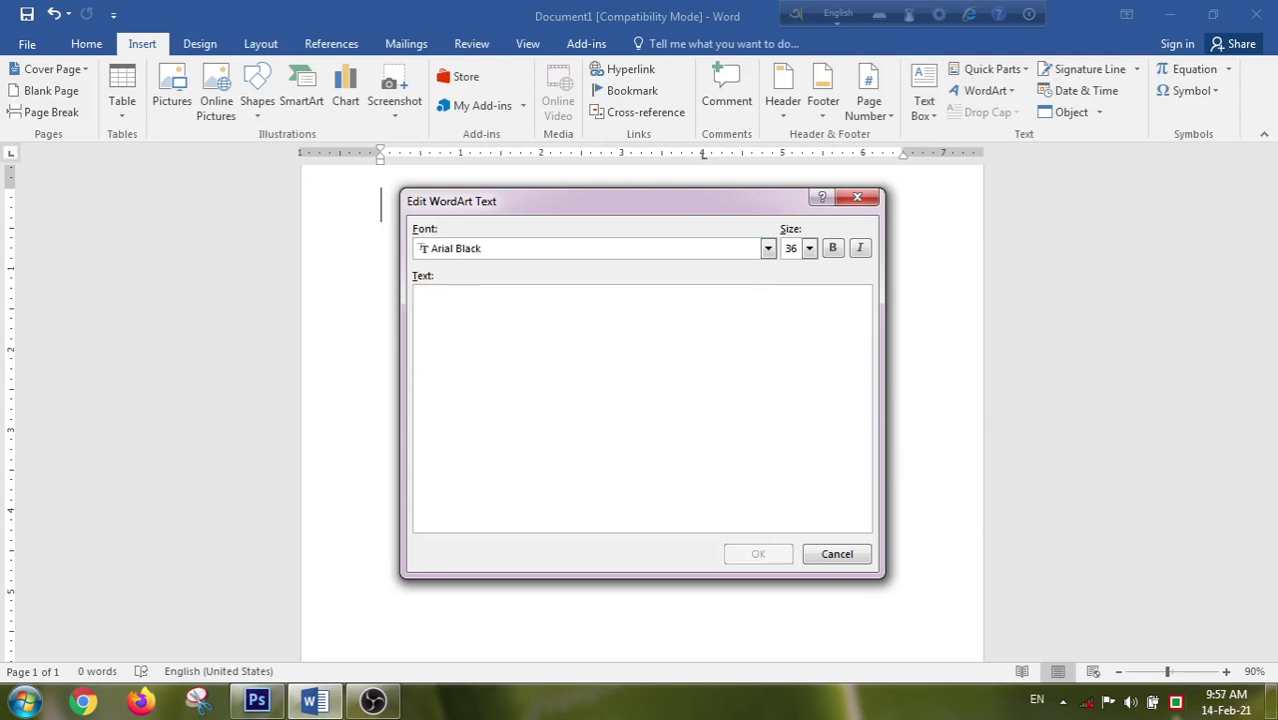
- Switch the Bijoy Bayanno keyboard to Unicode output and return to the empty WordArt text
left_click(1175, 700)
right_click(1175, 700)
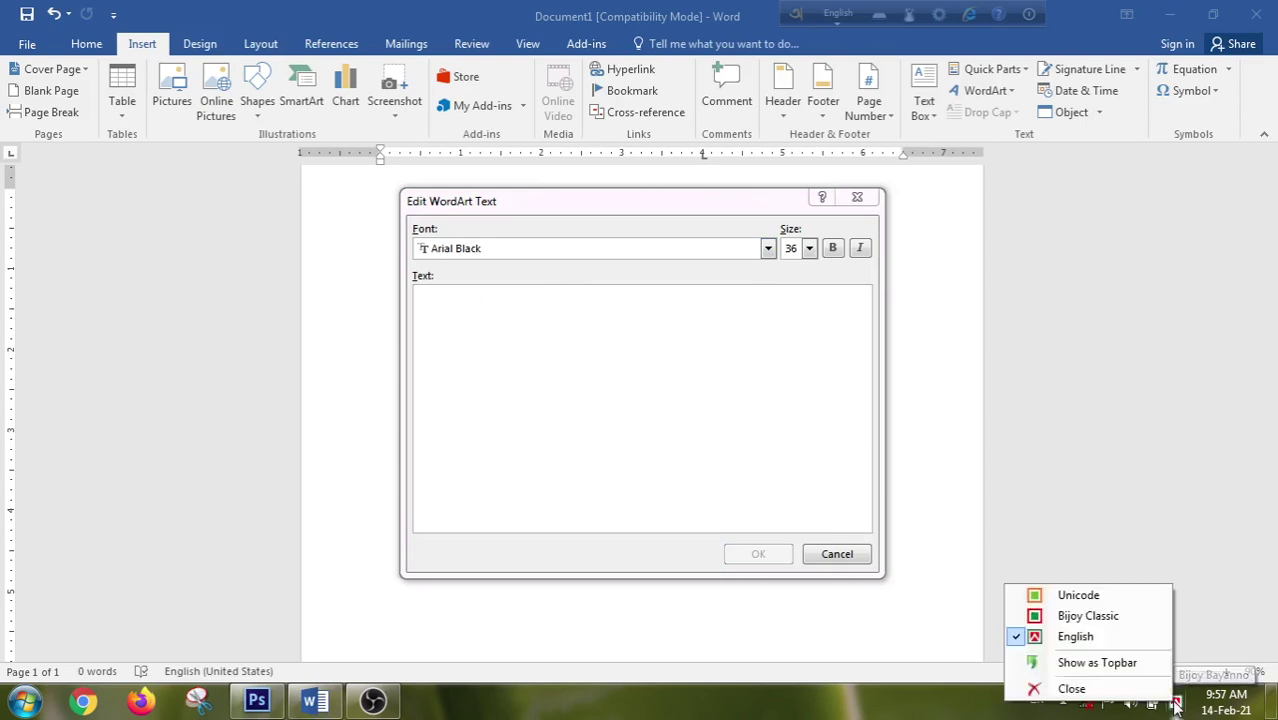
left_click(1118, 597)
left_click(601, 398)
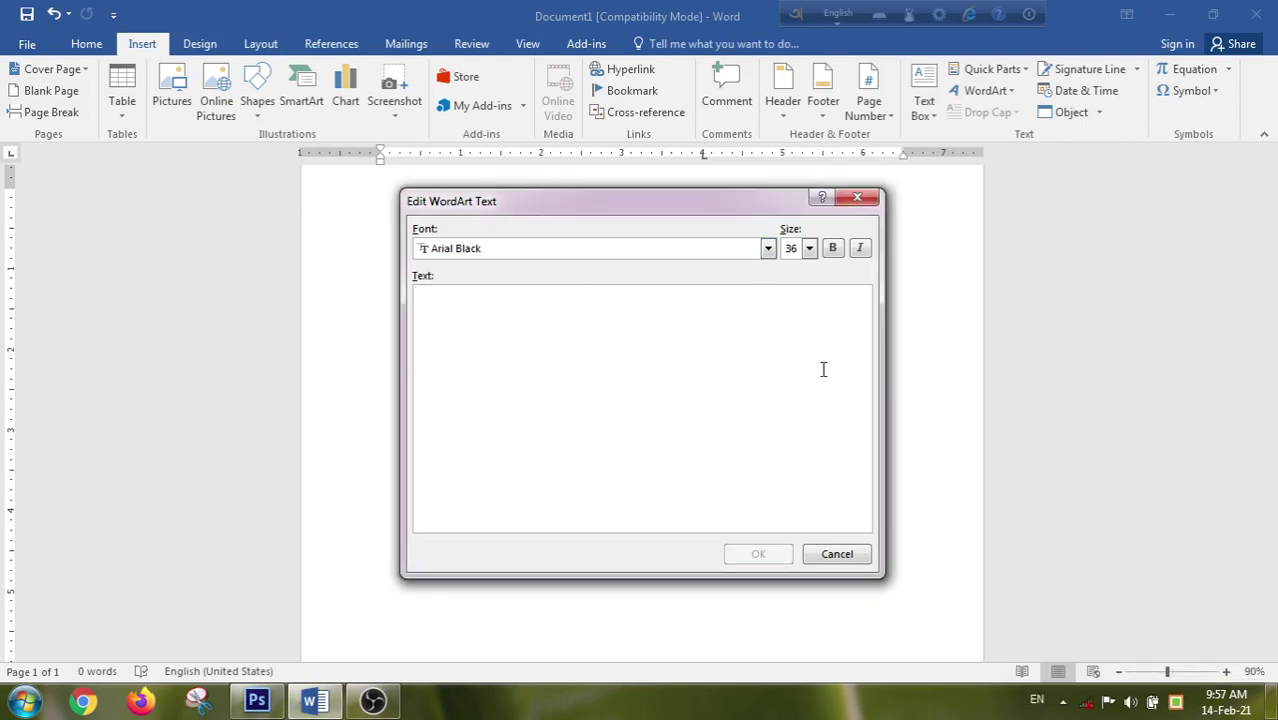
- Enter "আমার সোনার বাংলা" as the WordArt text and insert it into the document
type("আমার সো")
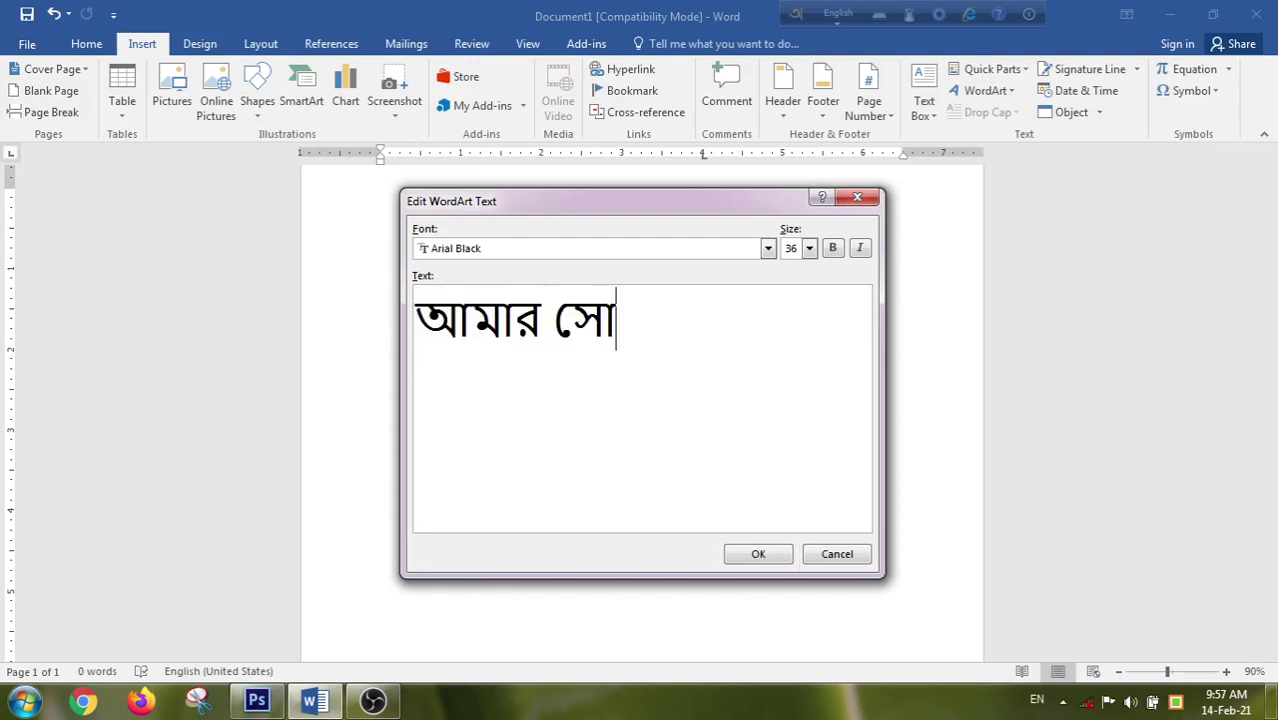
type("নার ")
type("বাং")
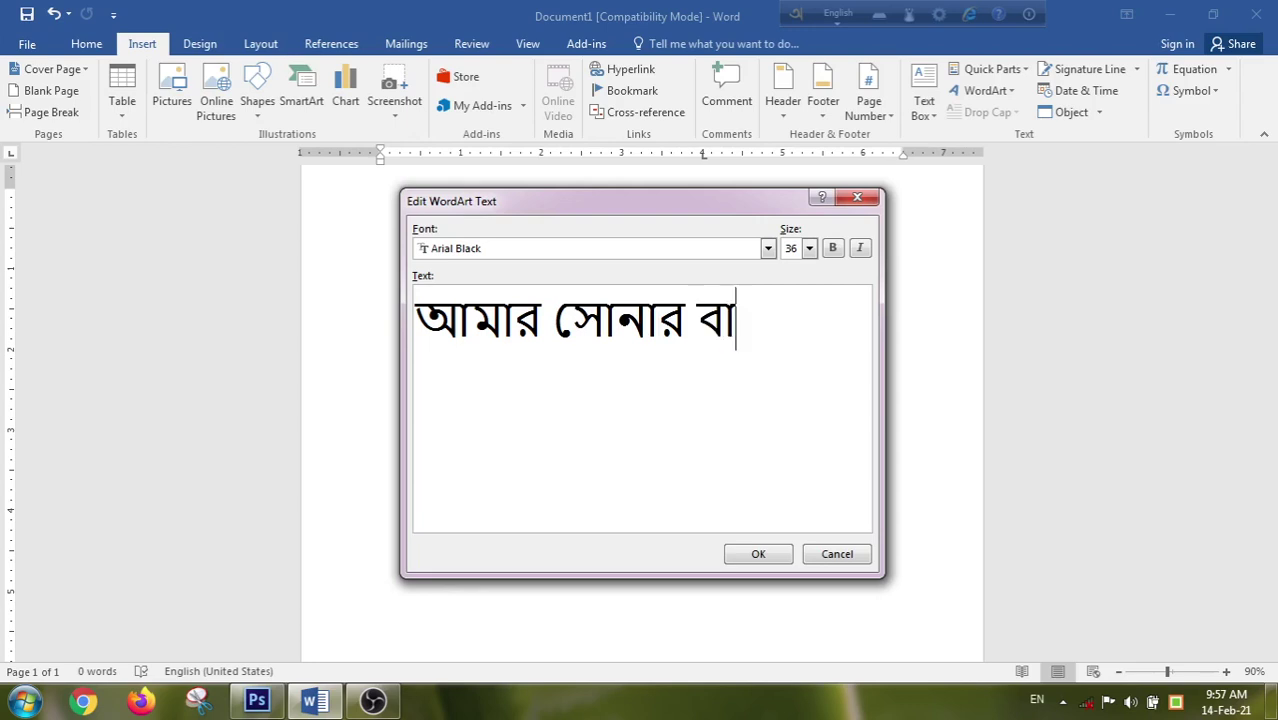
type("লা")
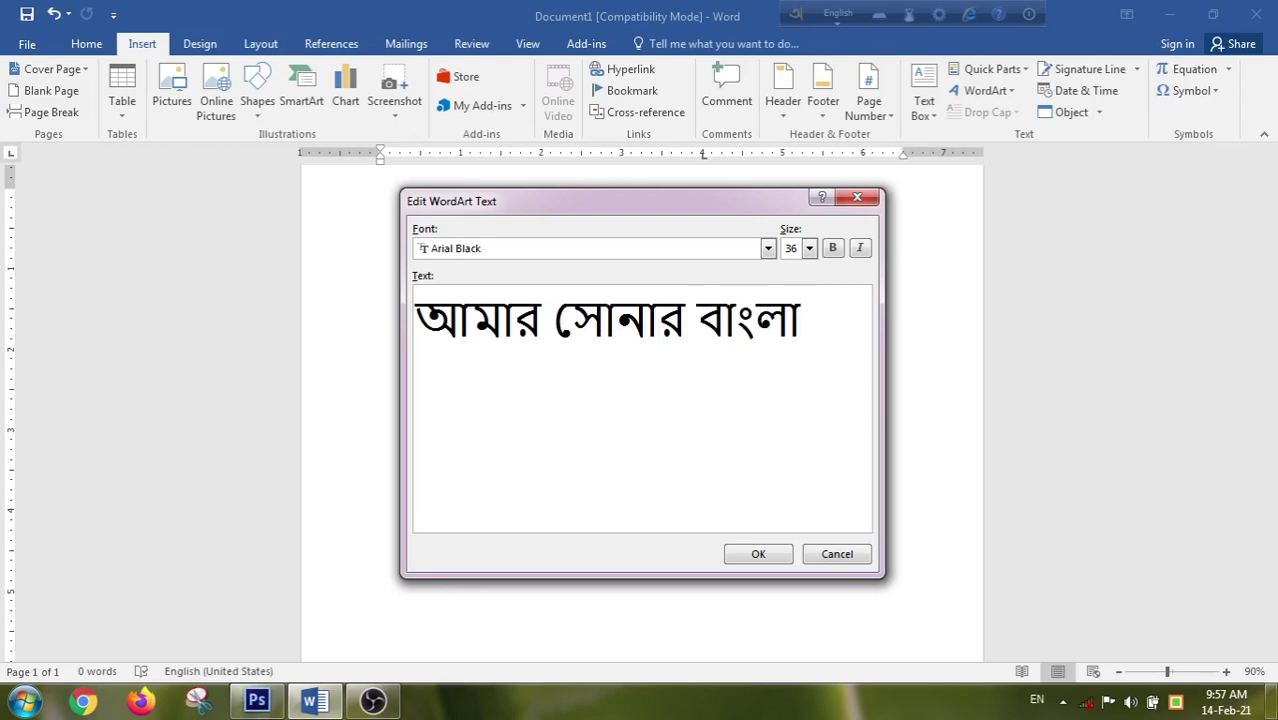
left_click(765, 554)
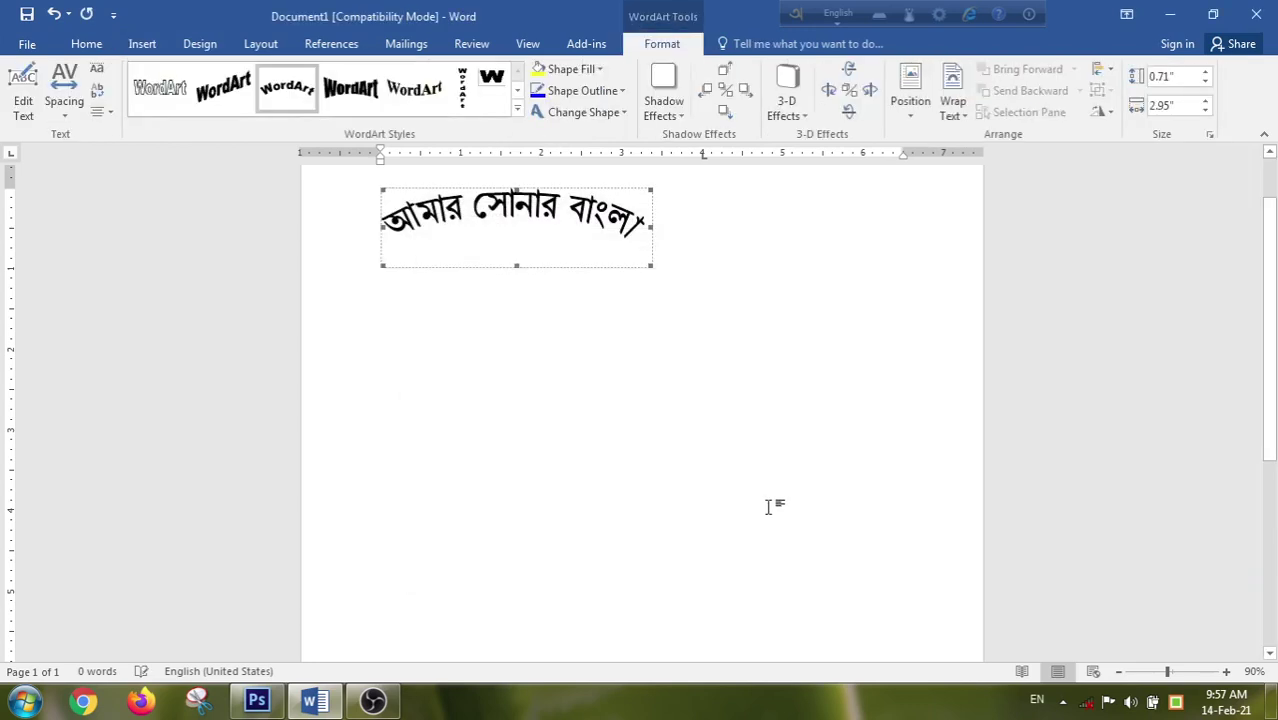
- Enlarge the arched WordArt to about 4.83" high and 5.63" wide, and deselect it
left_click_drag(516, 266, 535, 531)
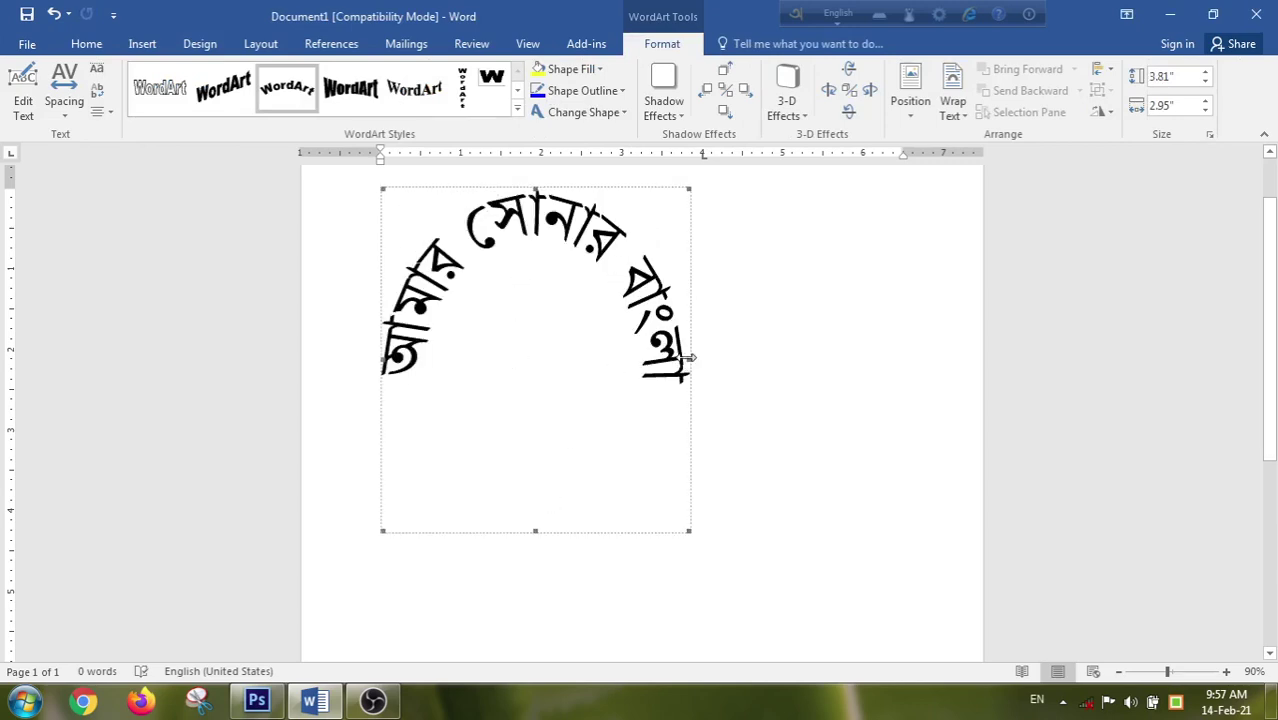
left_click_drag(718, 369, 945, 405)
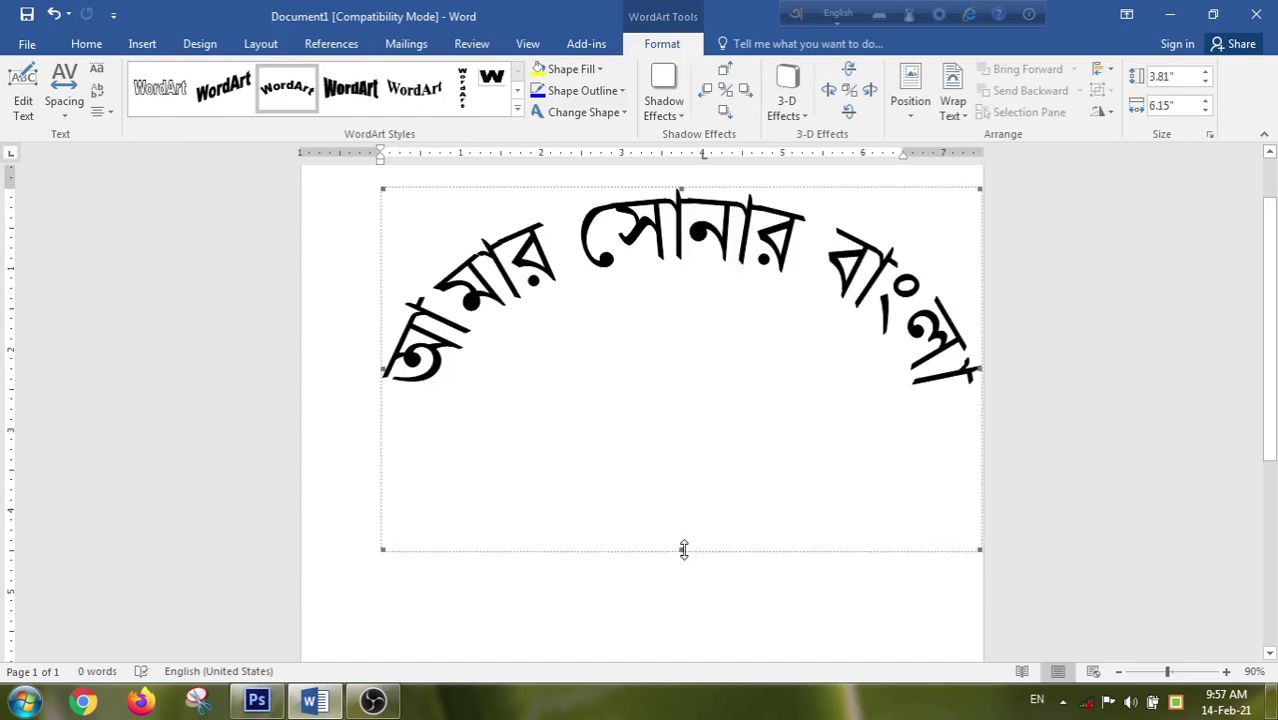
left_click_drag(683, 548, 677, 635)
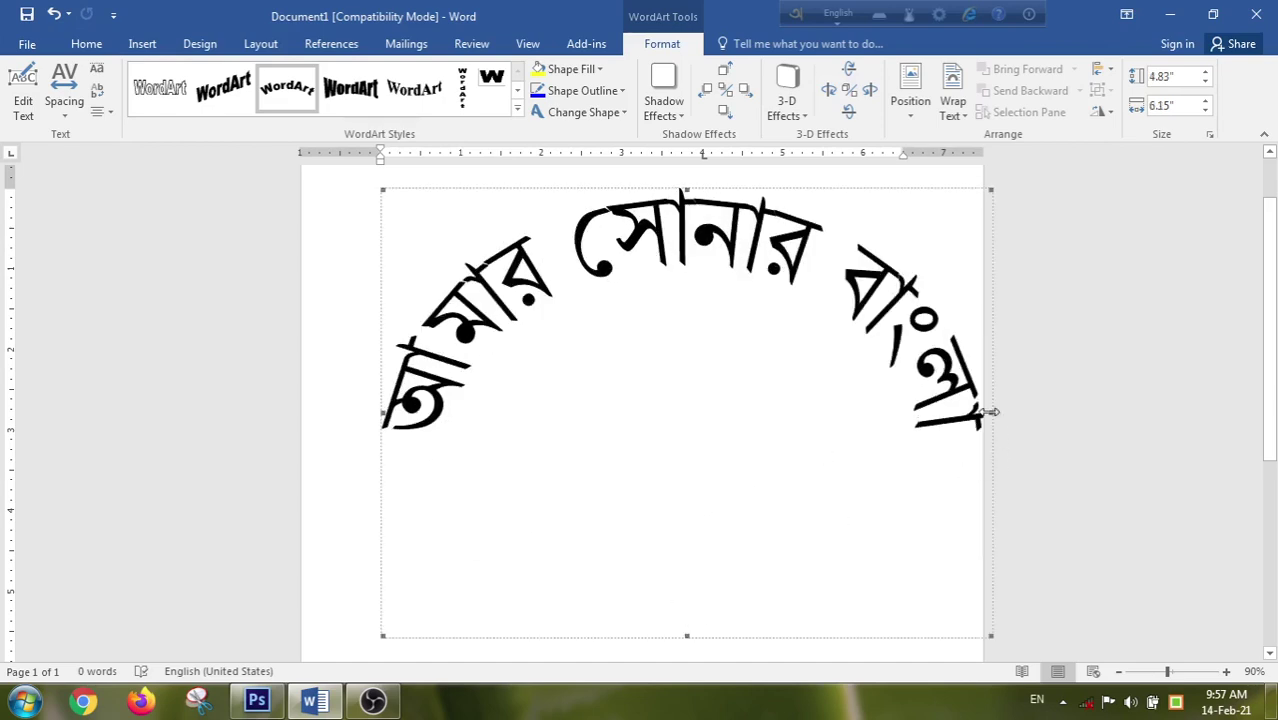
left_click_drag(990, 411, 944, 414)
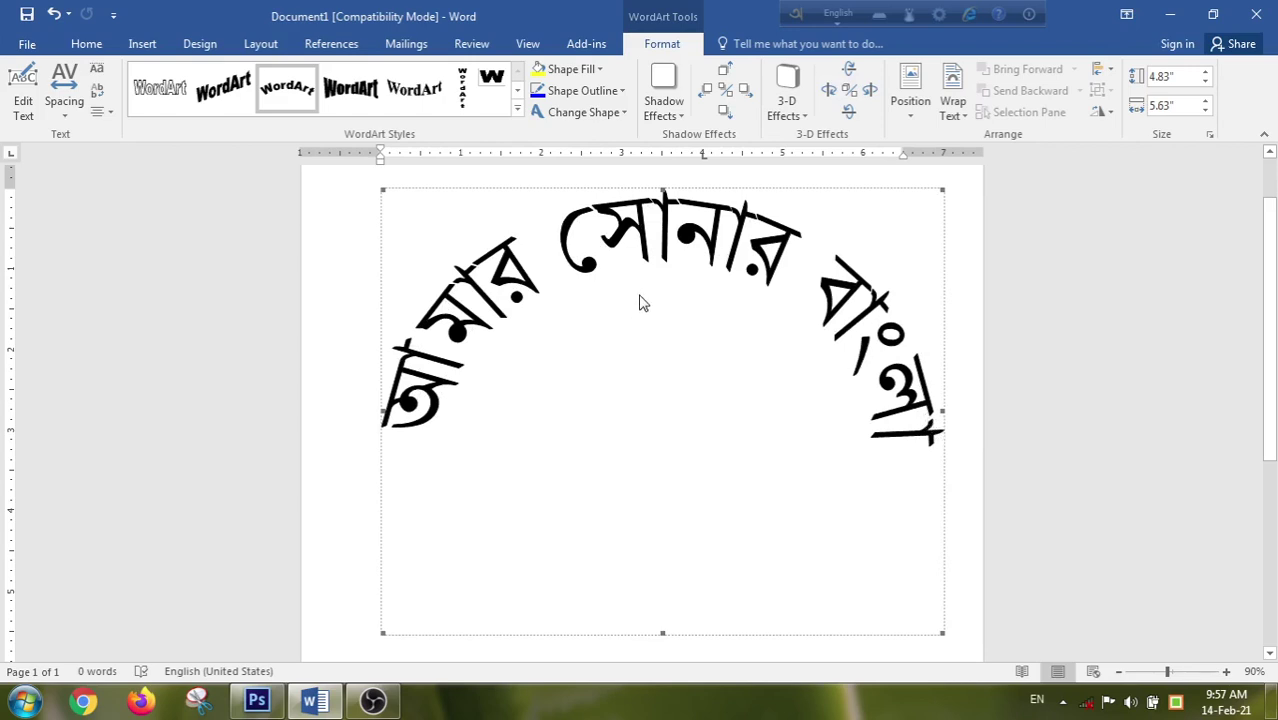
left_click(298, 234)
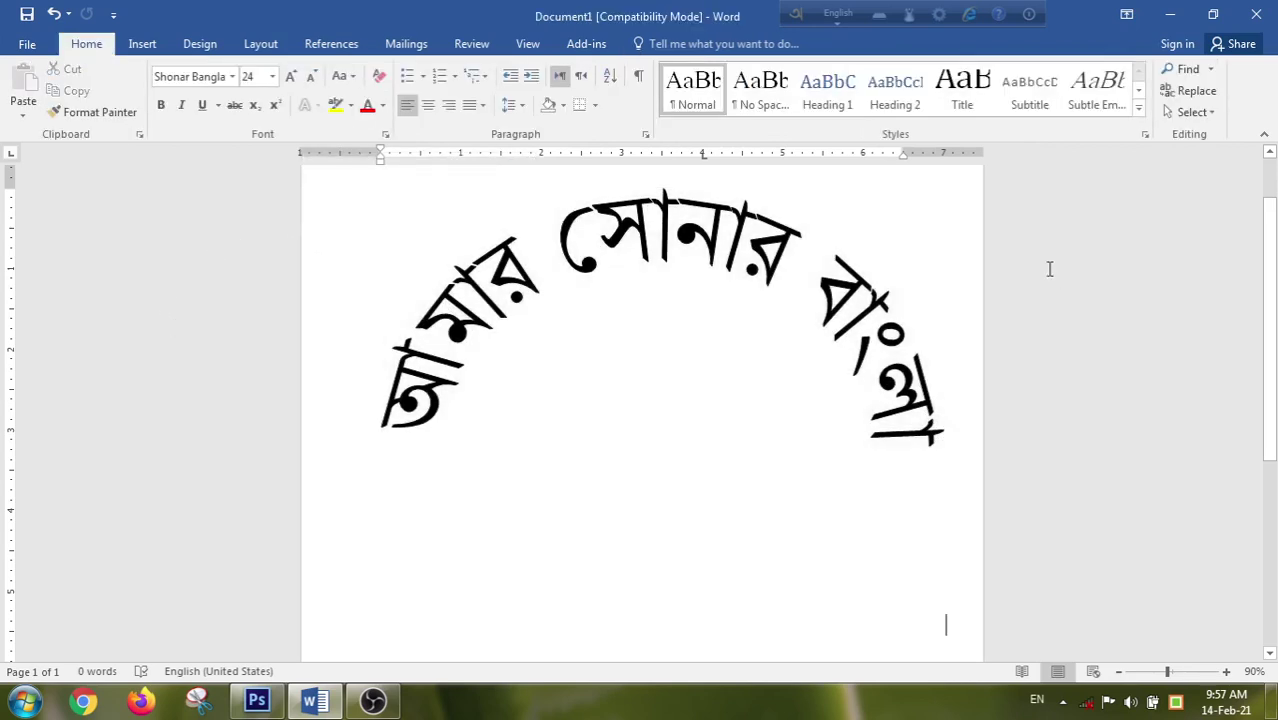
scroll(1017, 399, "down", 1)
scroll(995, 365, "up", 3)
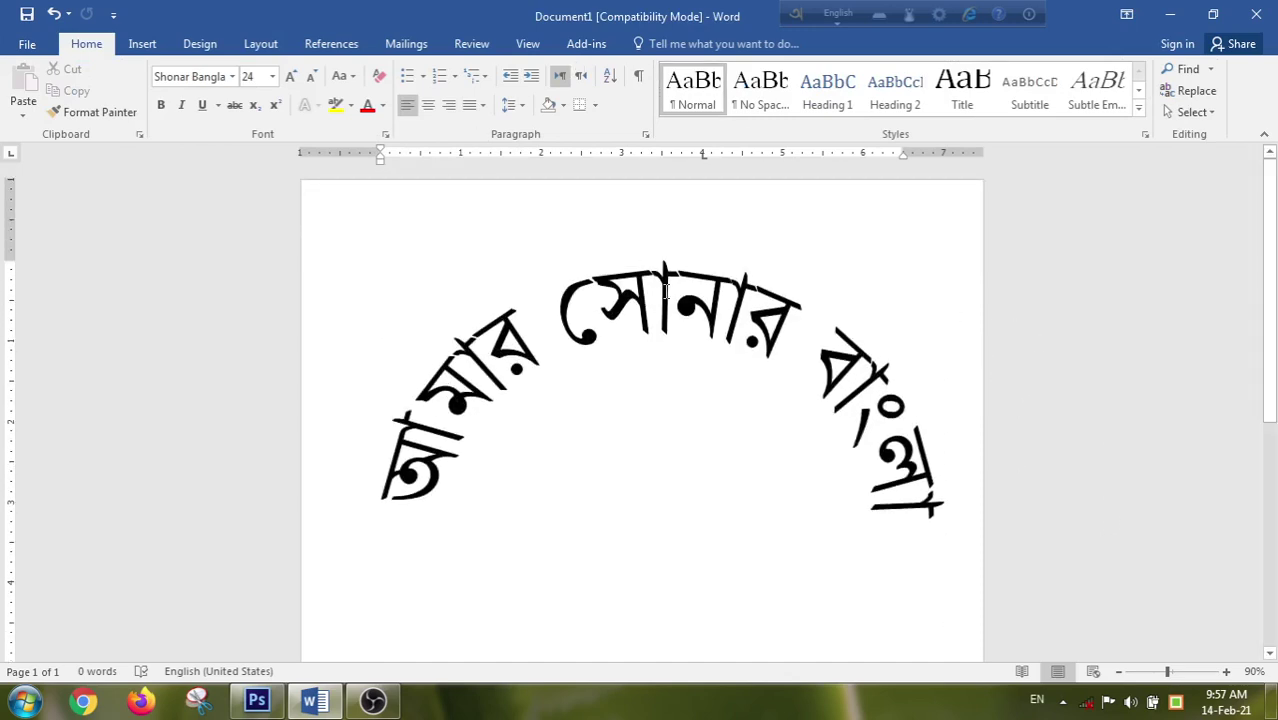
- Change the WordArt's shape to the upward arch in the last row of the Warp shapes
left_click(742, 273)
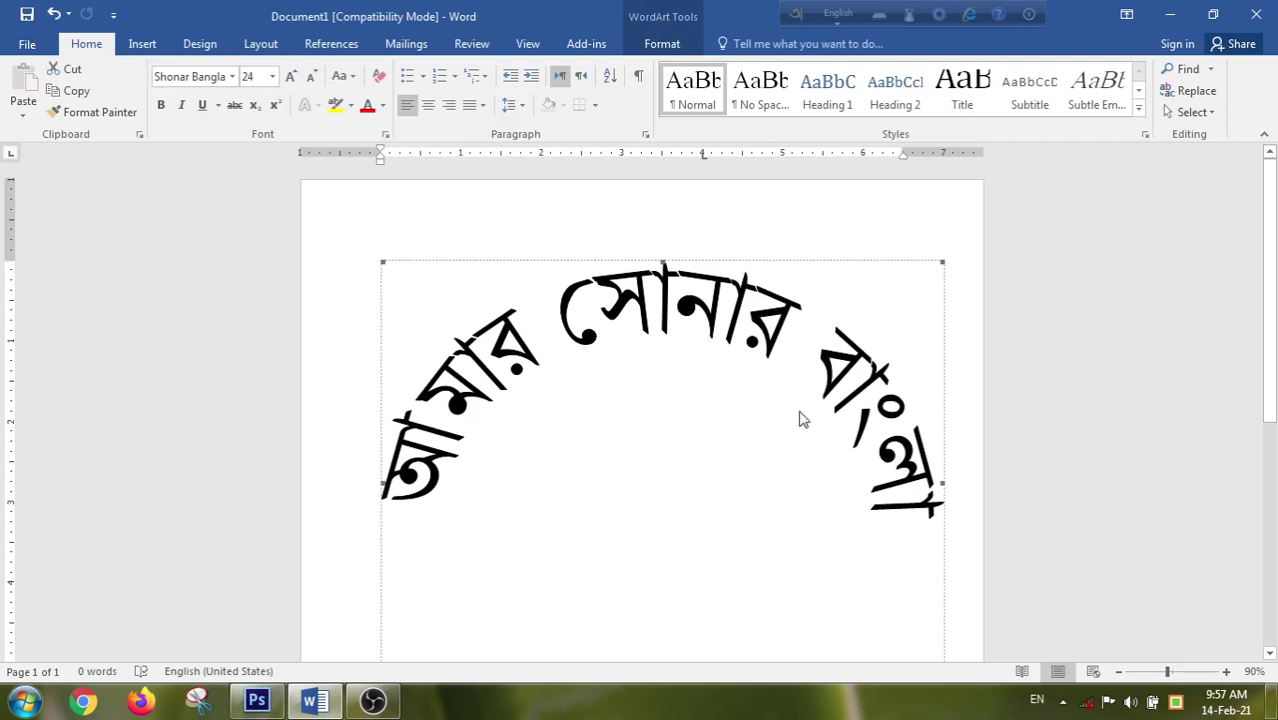
left_click(660, 46)
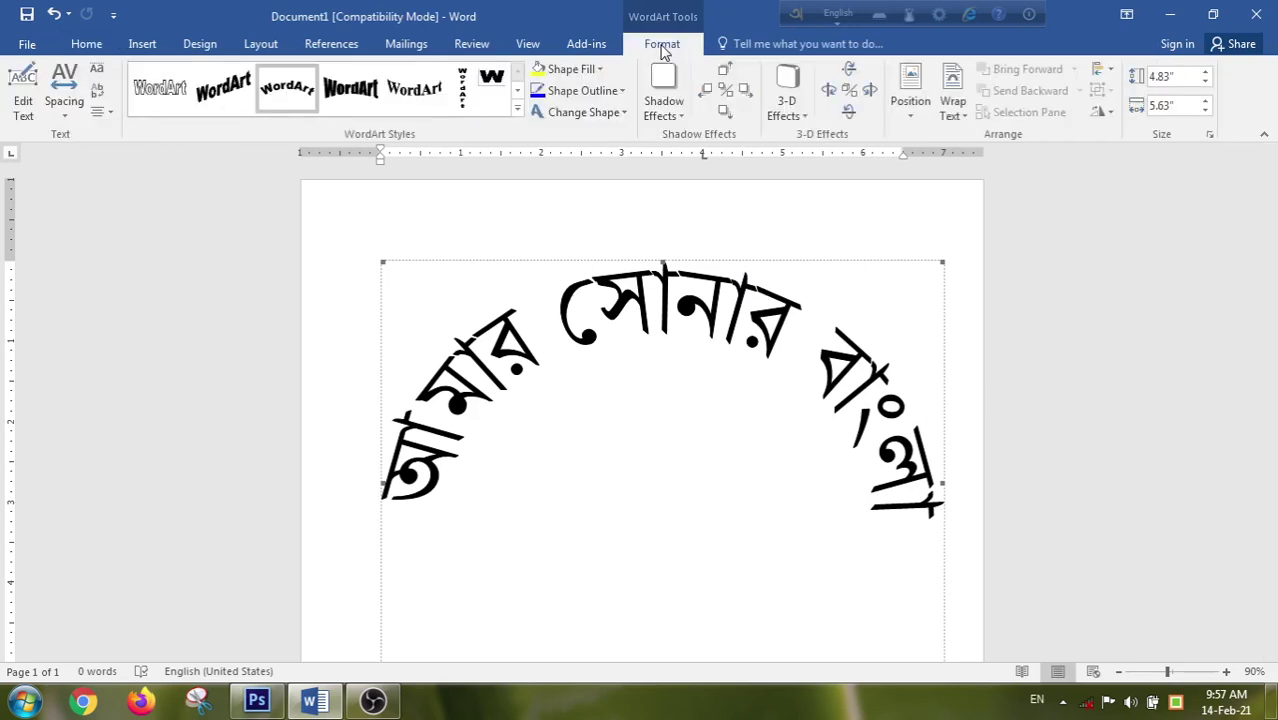
left_click(577, 113)
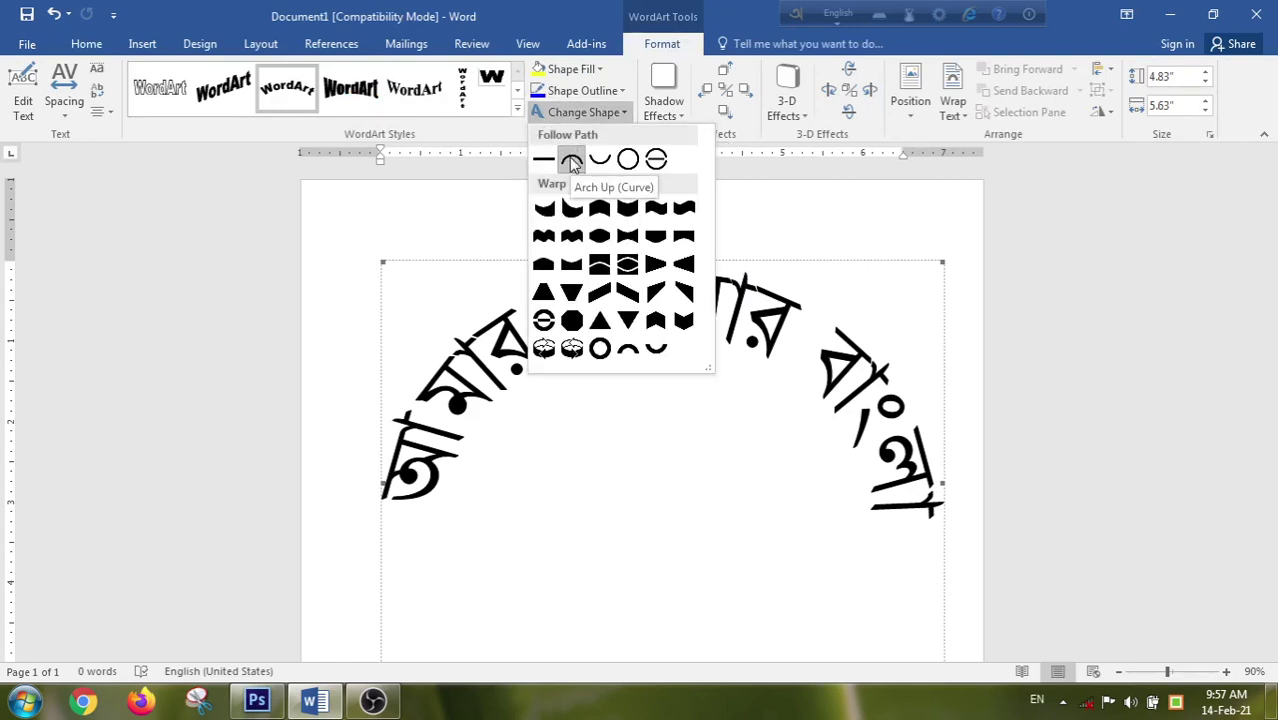
left_click(572, 164)
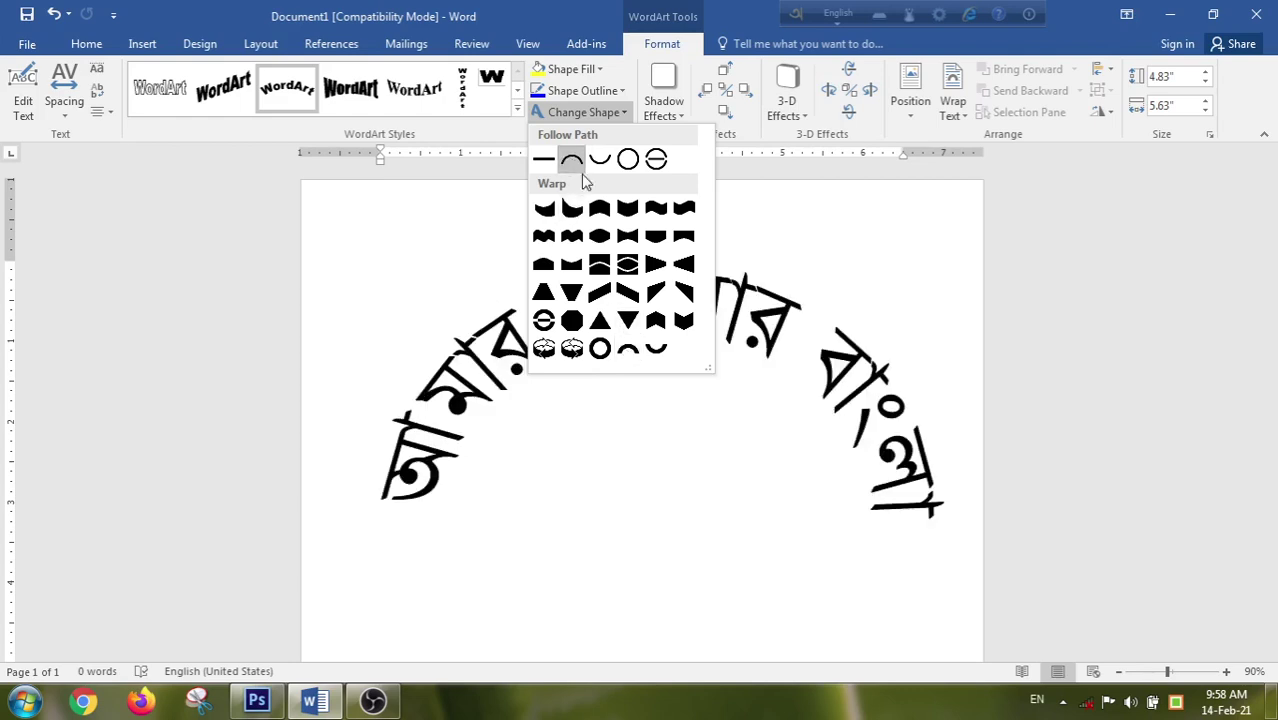
left_click(627, 349)
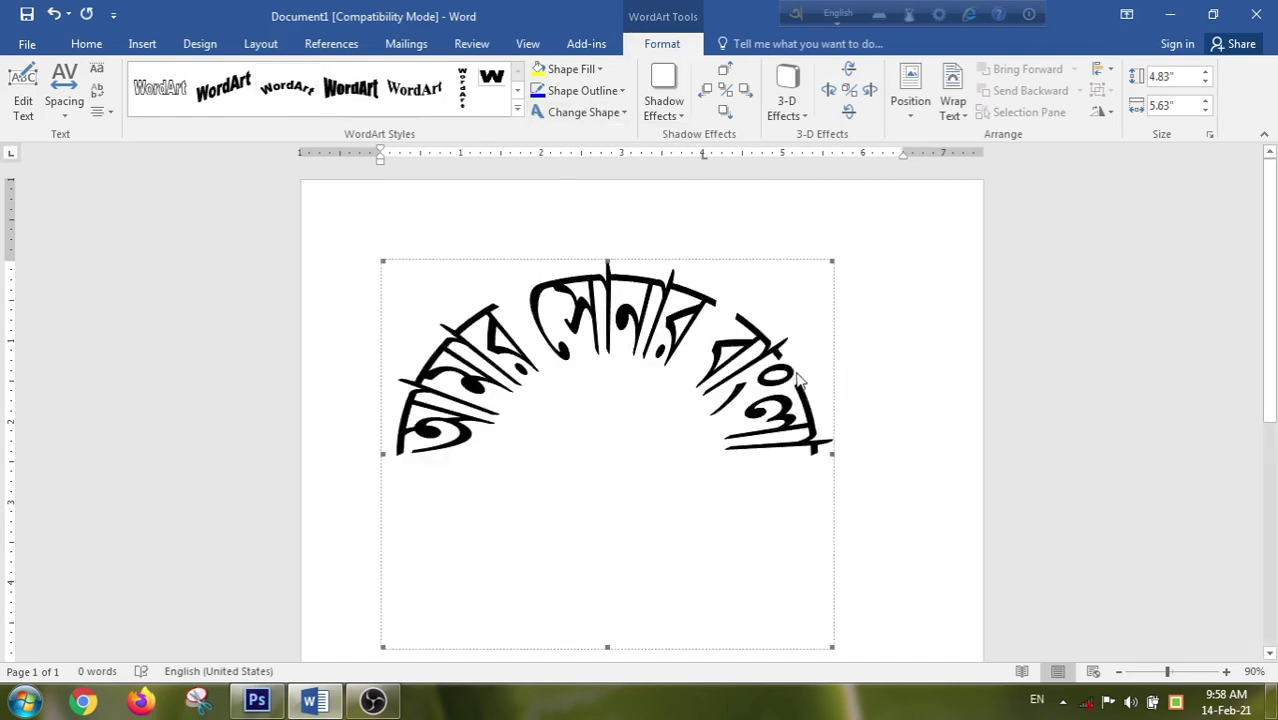
- Resize the warped WordArt to about 5.56" high and 6.47" wide
left_click_drag(829, 453, 899, 462)
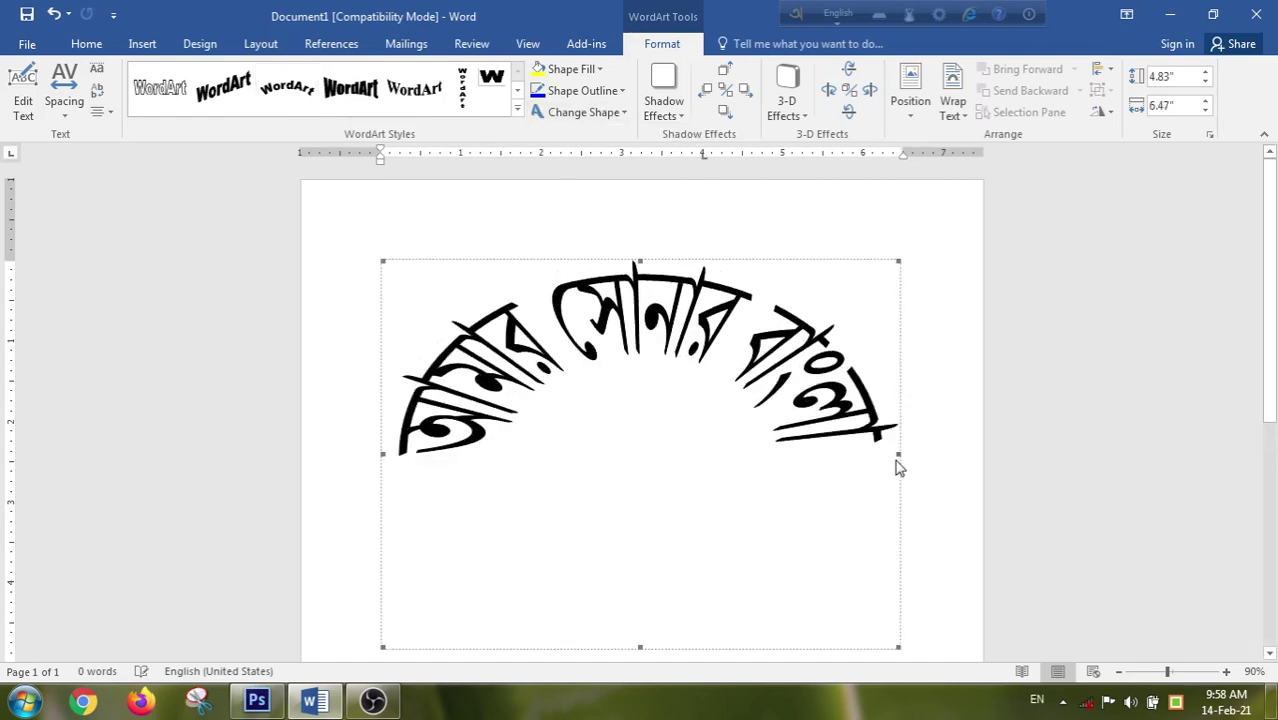
scroll(767, 448, "down", 3)
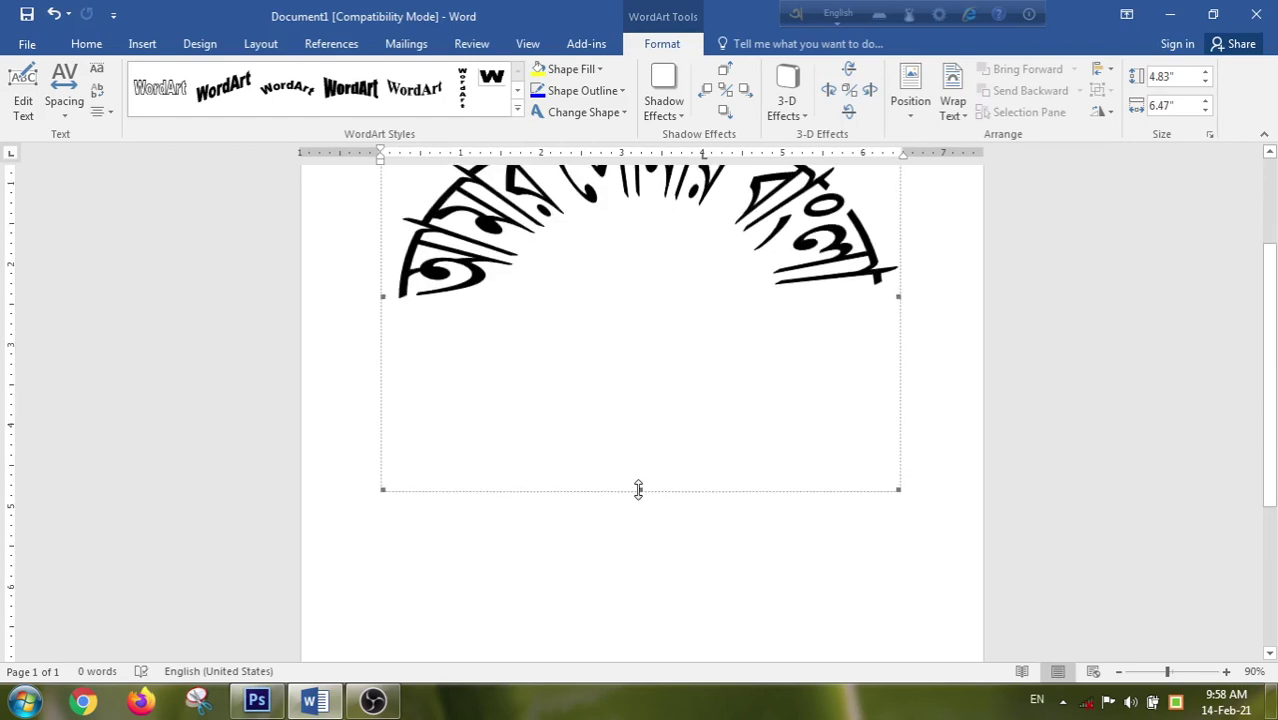
left_click_drag(638, 489, 648, 548)
scroll(587, 336, "up", 3)
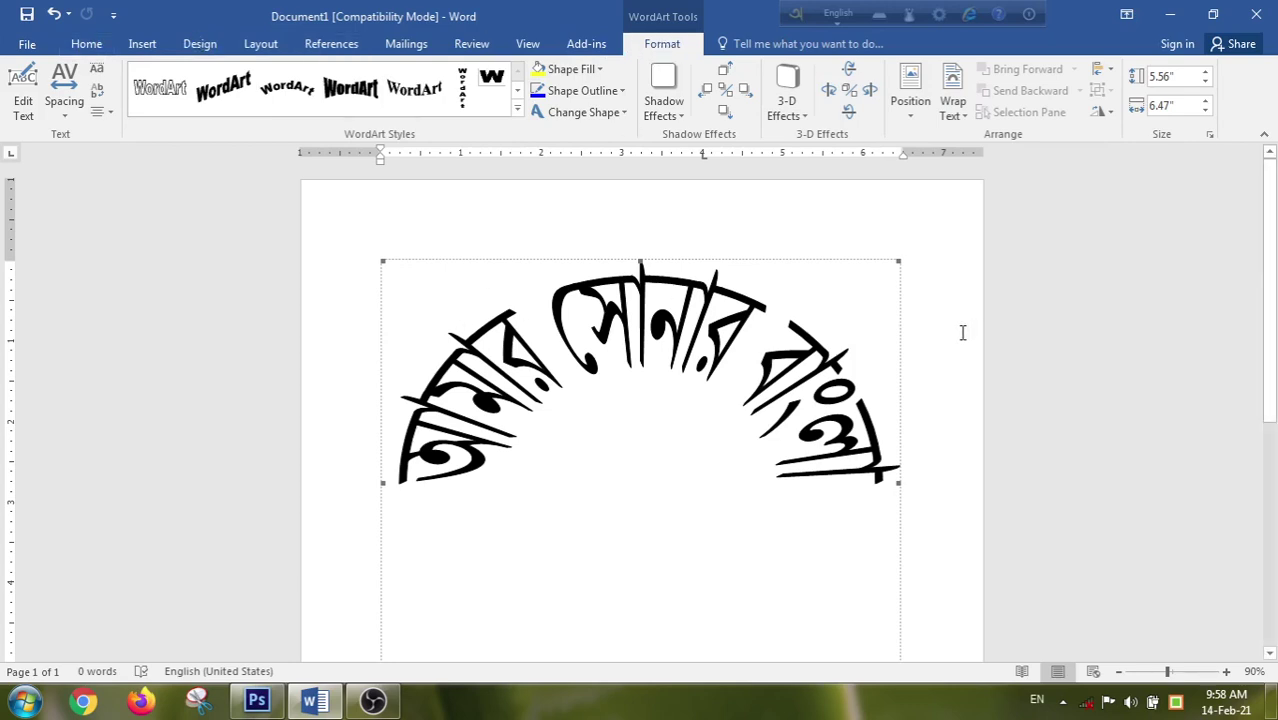
scroll(962, 333, "down", 2)
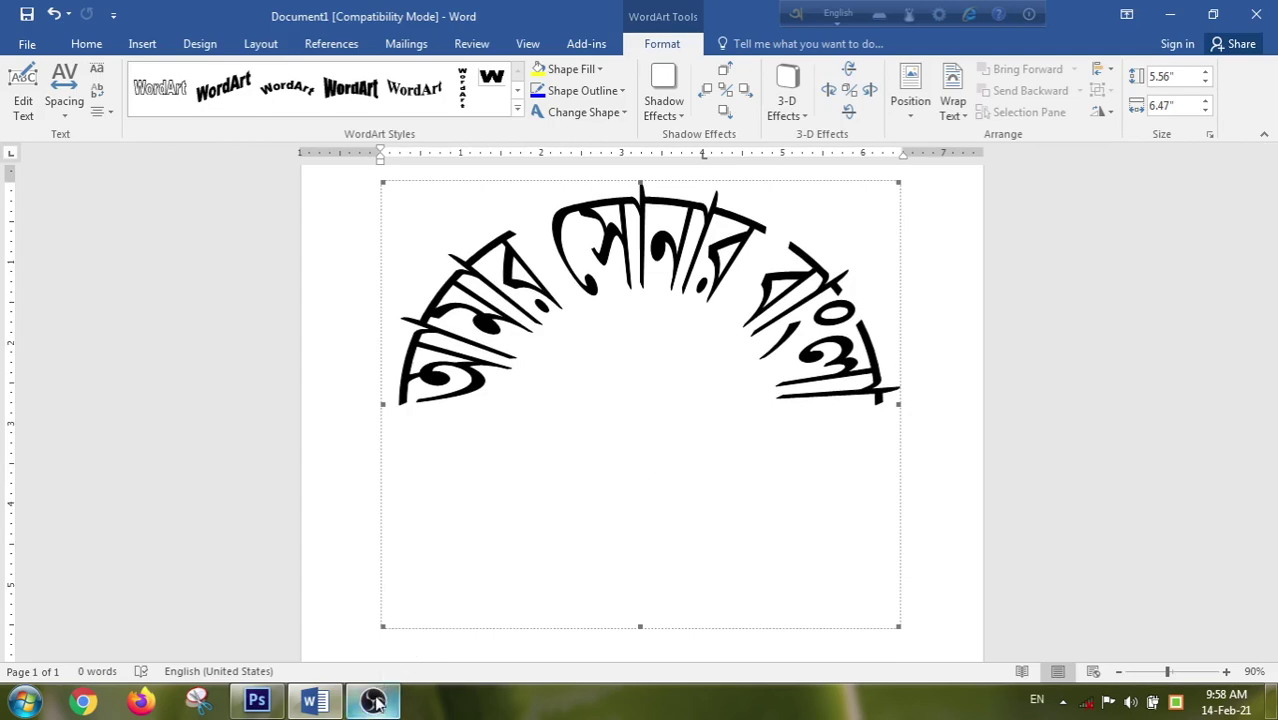
- Close Word and quit Photoshop without saving either document, discarding the uncommitted type layer edits
left_click(1256, 14)
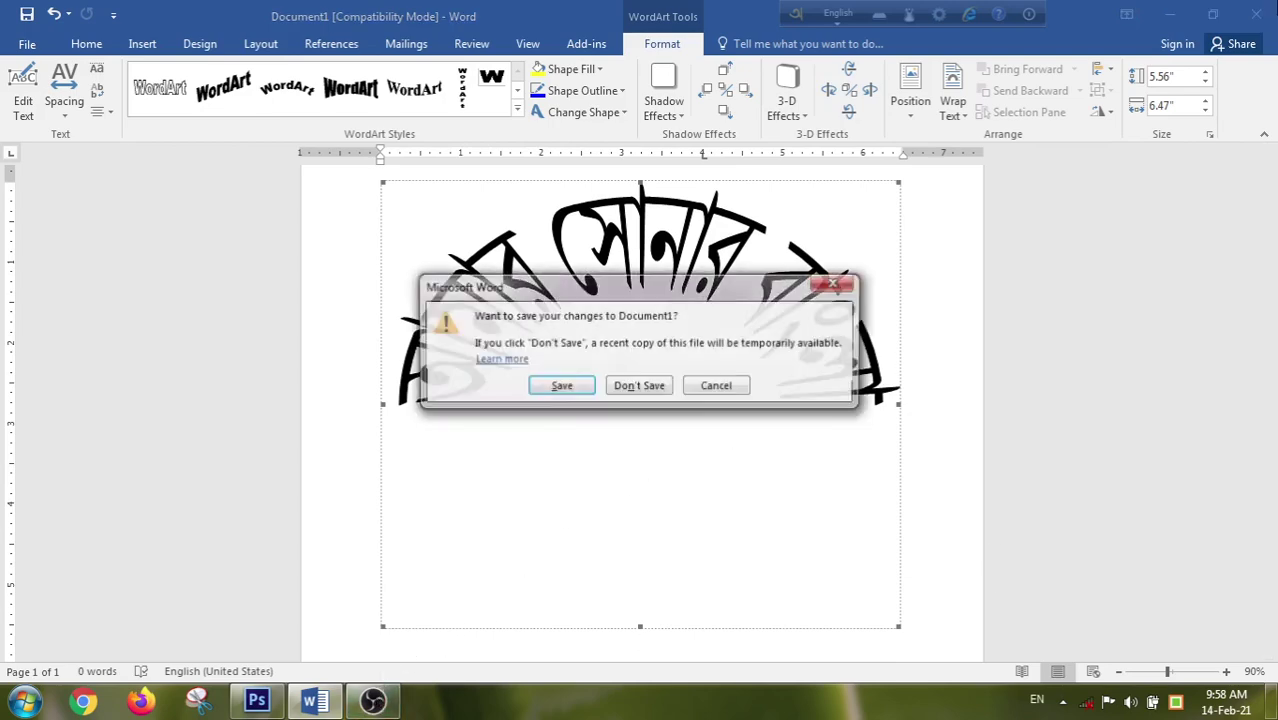
left_click(638, 389)
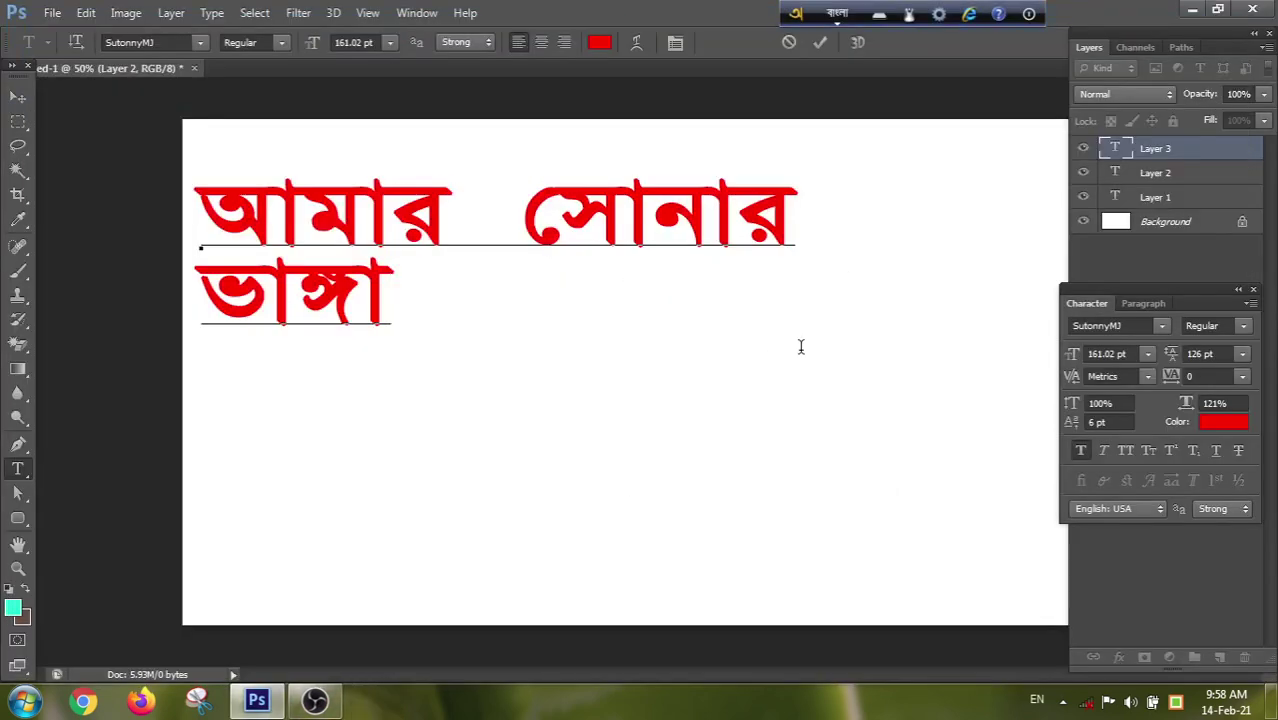
key("ctrl+q")
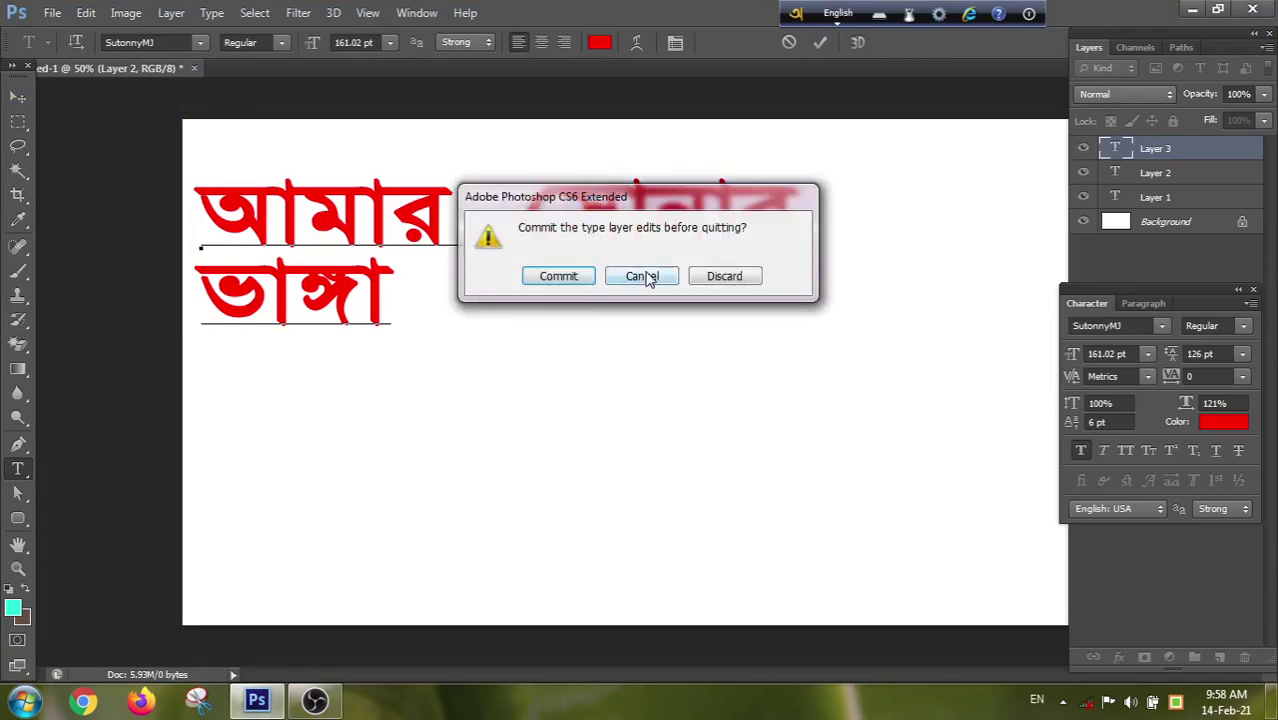
left_click(723, 276)
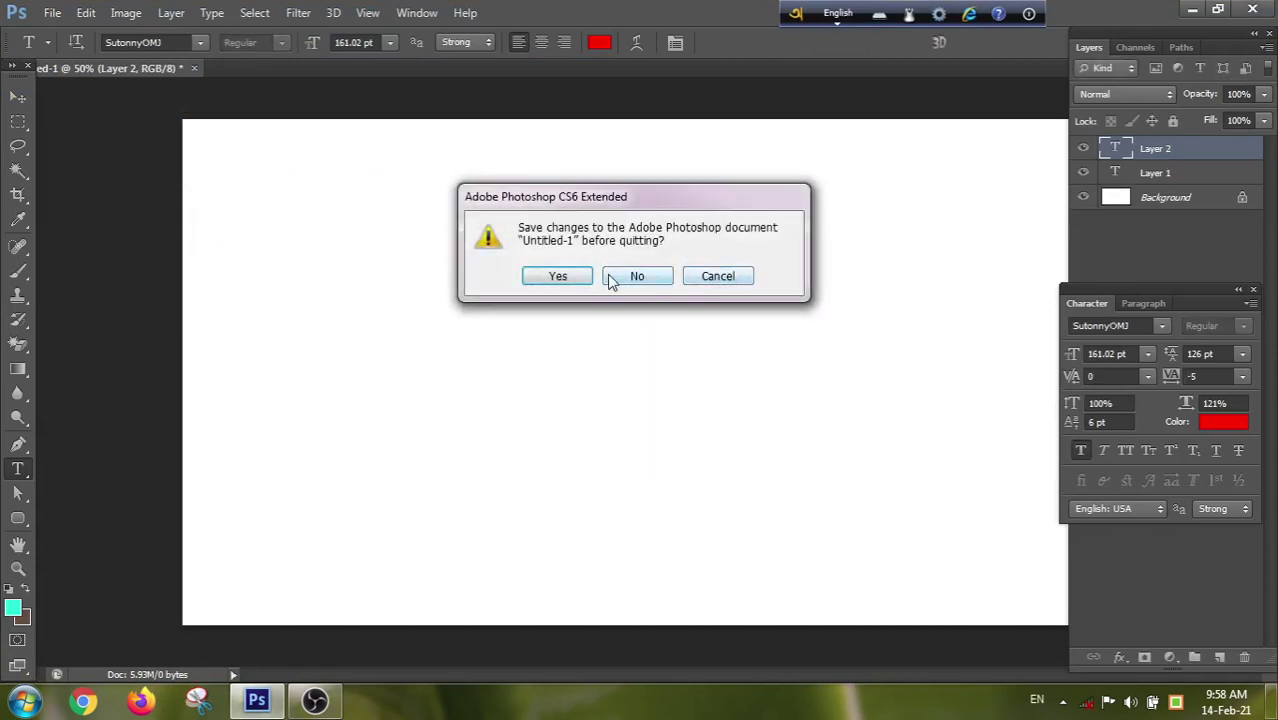
left_click(629, 276)
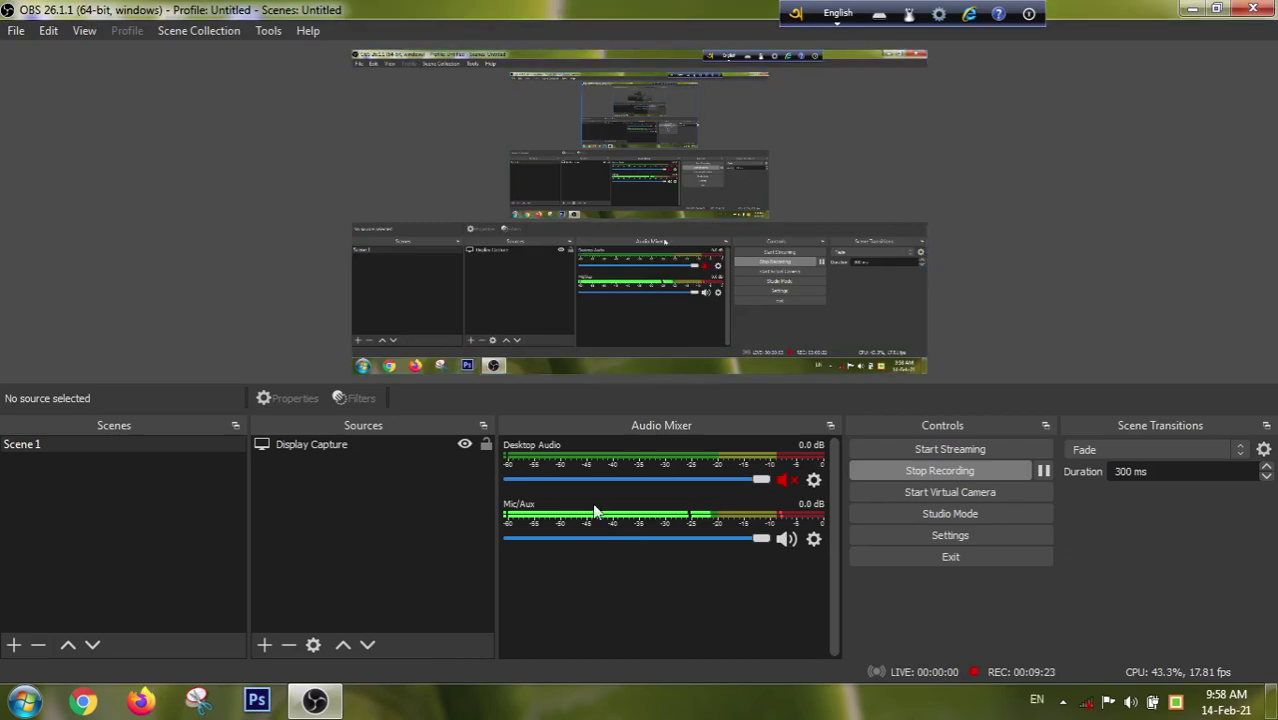